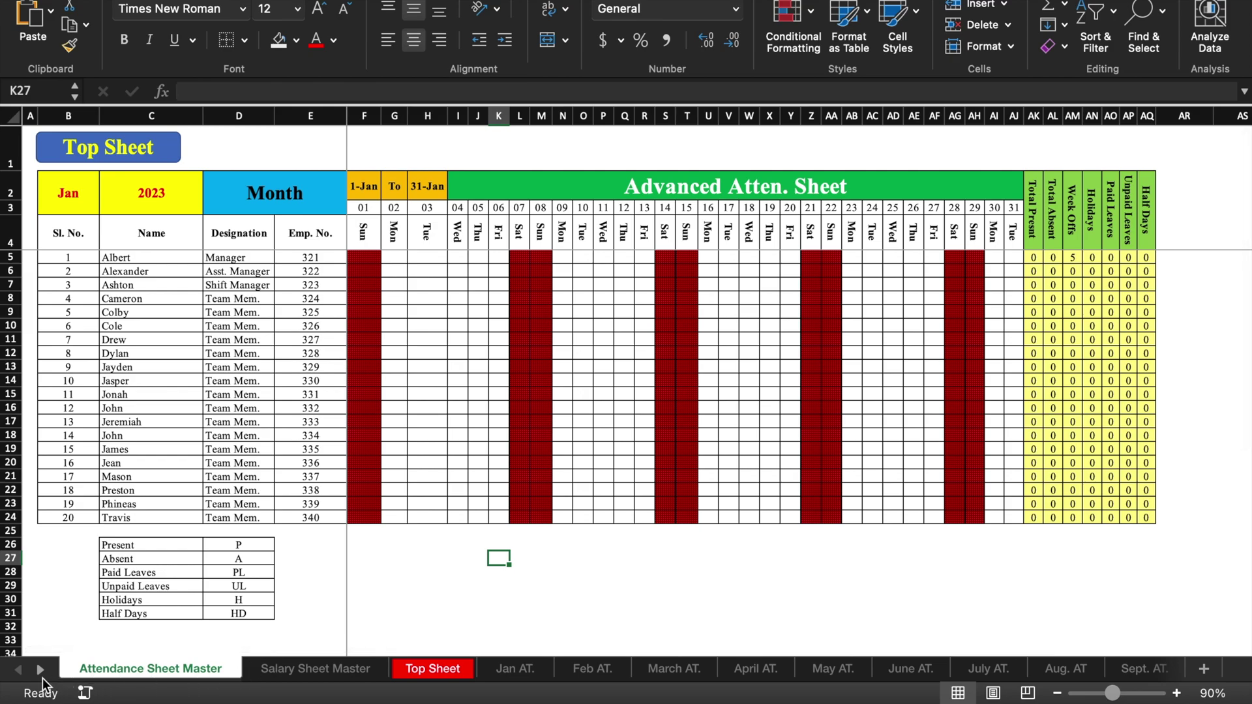
Step: Look through the workbook's sheet tabs, from the master sheets to the monthly attendance and salary sheets
left_click(41, 671)
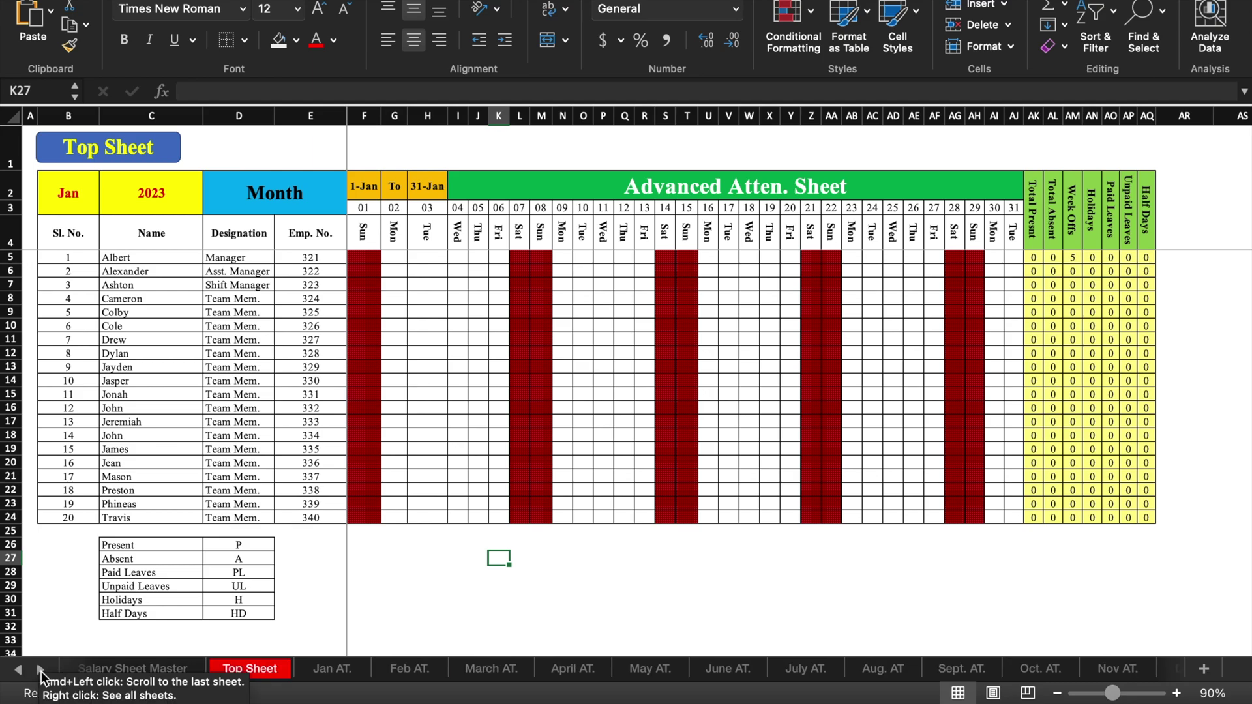
left_click(41, 671)
left_click(41, 671)
left_click(41, 671)
left_click(41, 671)
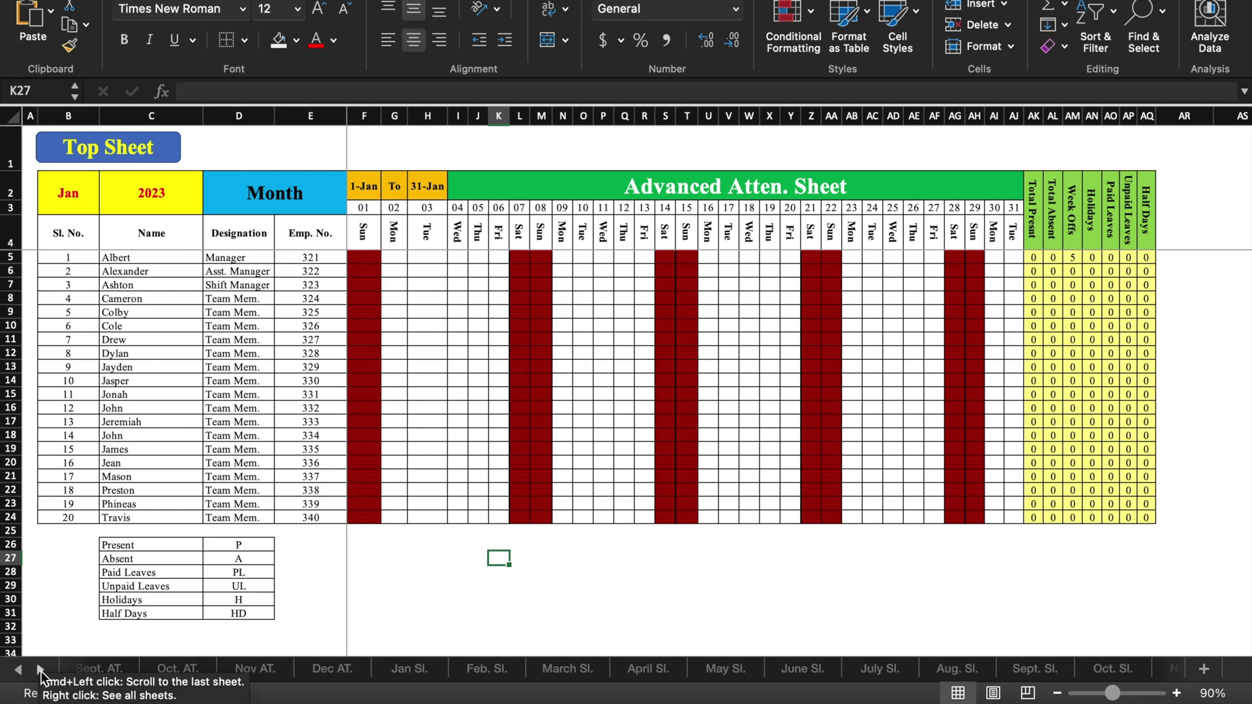
left_click(42, 671)
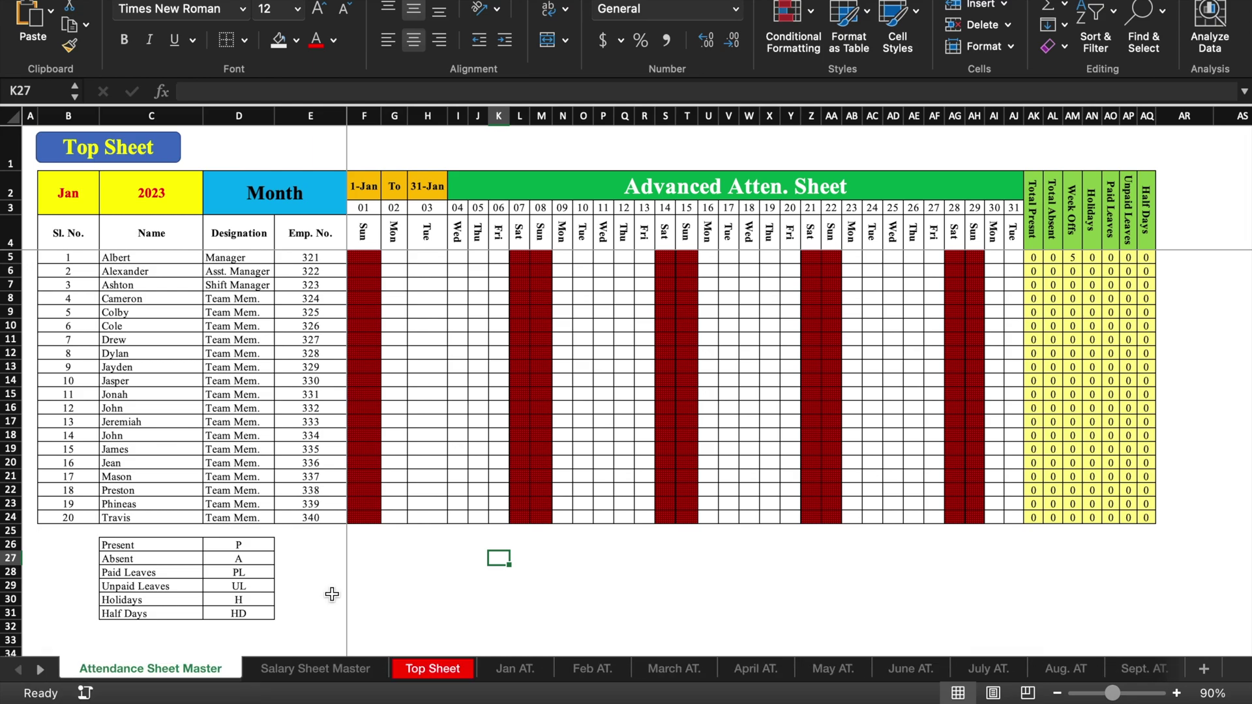
Step: Go through the list of all sheets and activate the Dec. Sl. sheet
right_click(8, 678)
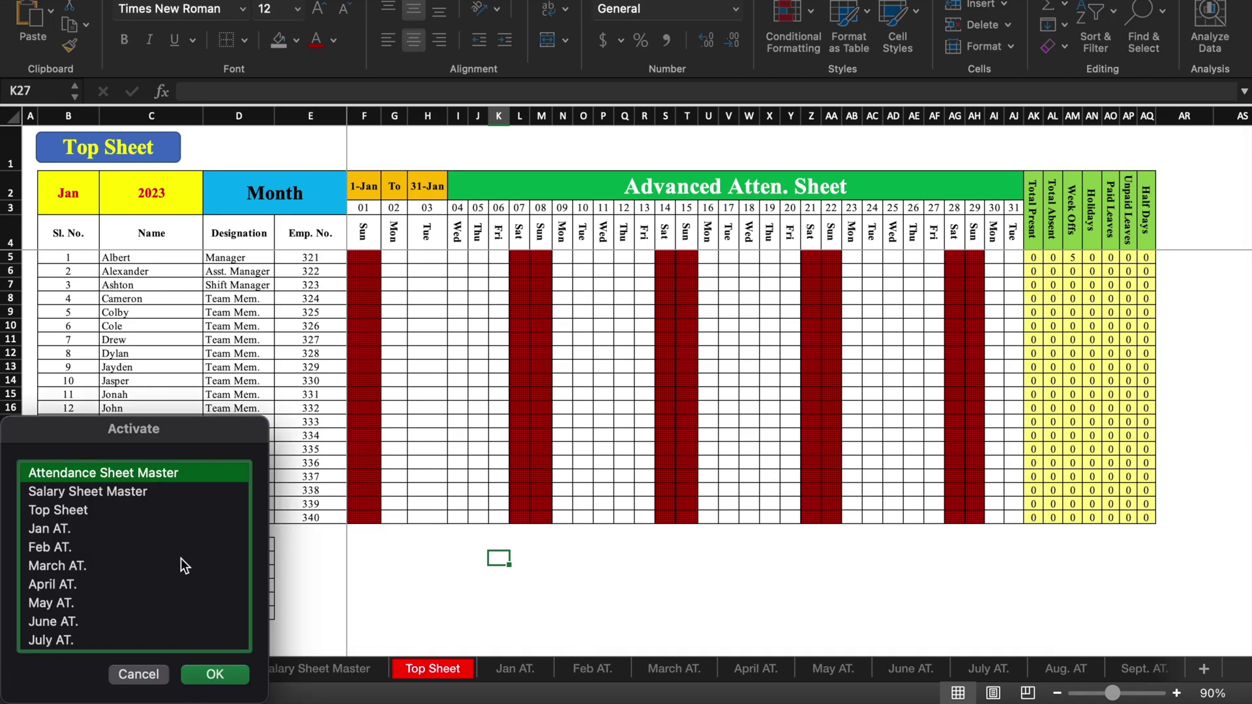
key("Down")
key("Down")
key("Down")
key("Down")
key("Down")
key("Down")
key("Down")
key("Down")
key("Down")
key("Down")
key("Down")
key("Down")
key("Down")
key("Down")
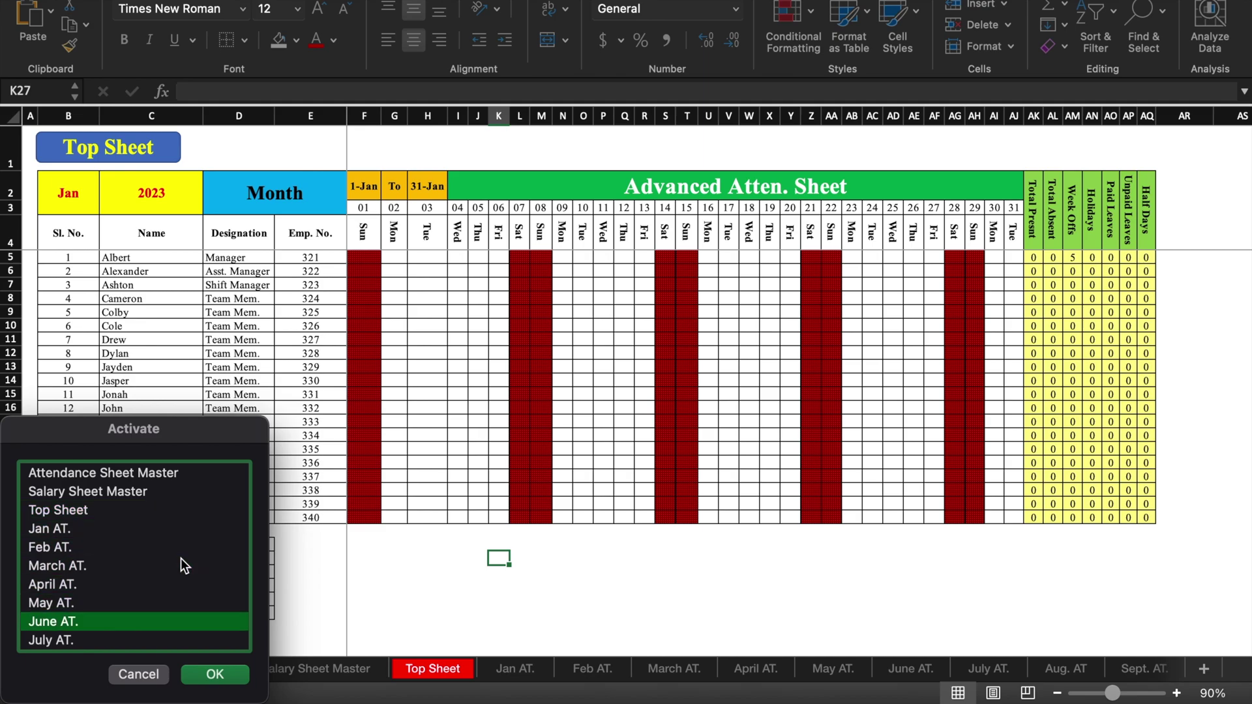
key("Down")
key("Down")
key("Down")
key("Down")
key("Down")
key("Down")
key("Down")
key("Down")
key("Down")
key("Down")
key("Down")
key("Down")
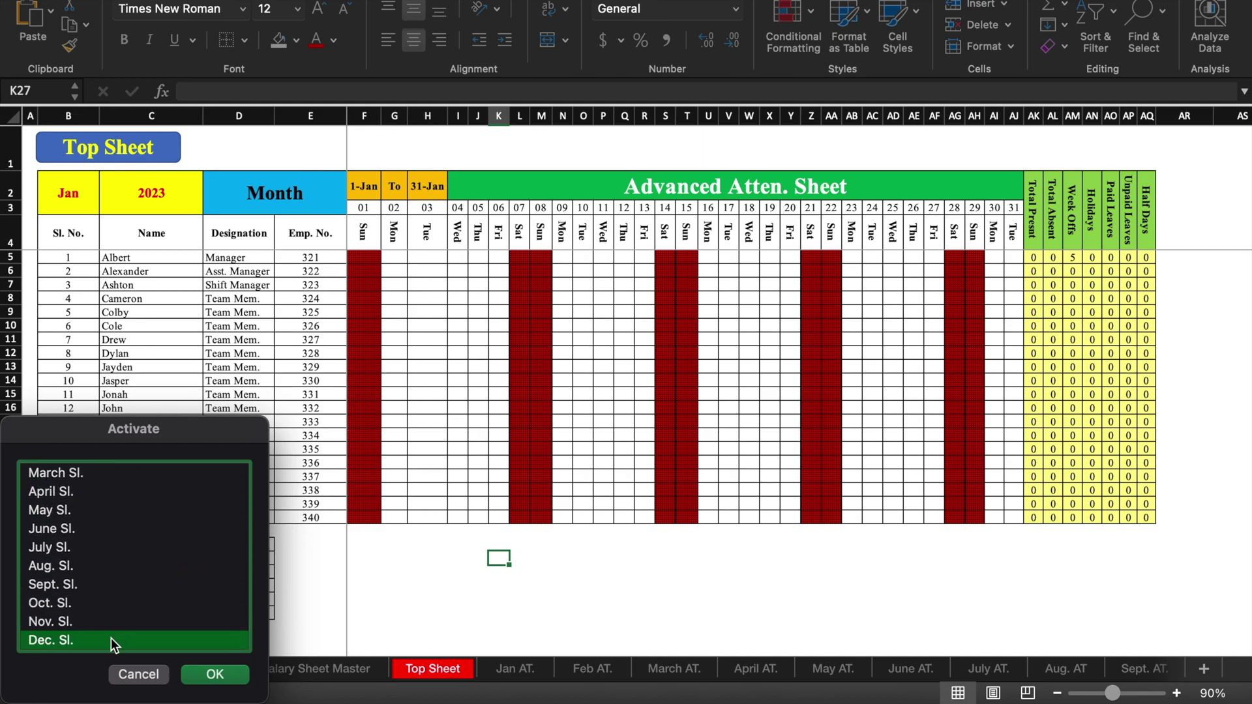
left_click(236, 678)
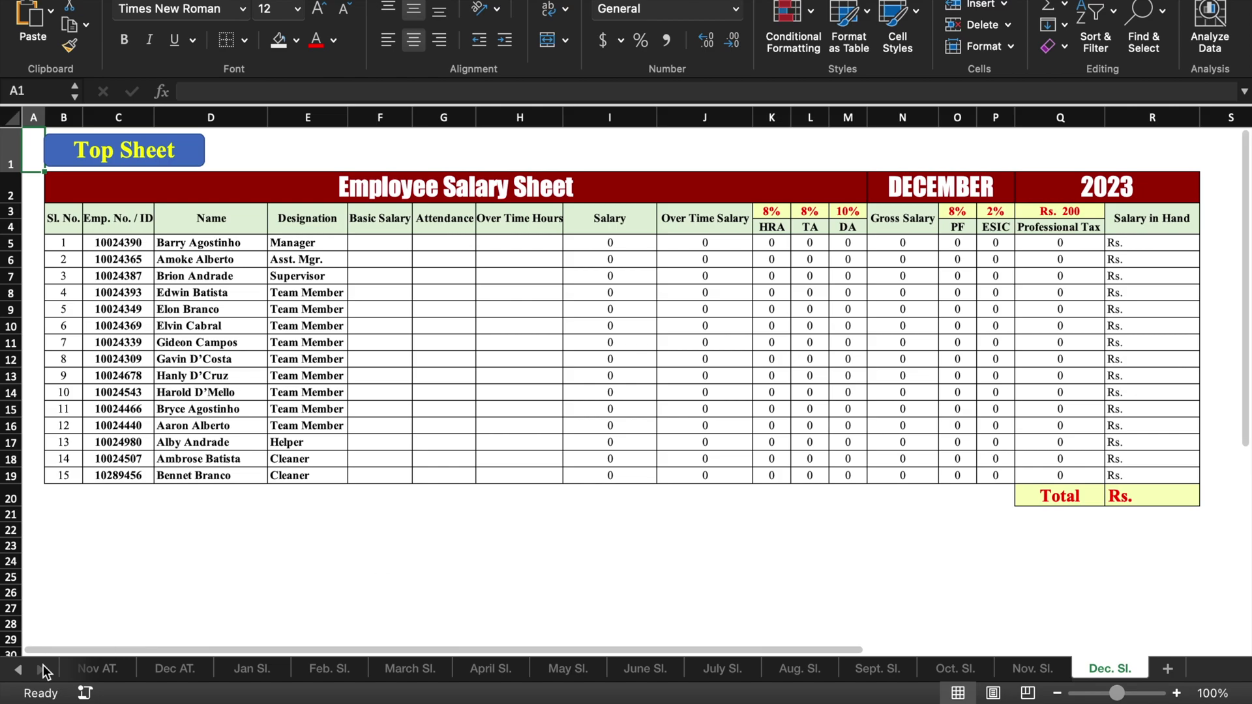
Step: Return to the Attendance Sheet Master through the list of all sheets
right_click(7, 673)
key("Up")
key("Up")
key("Up")
key("Up")
key("Up")
key("Up")
key("Up")
key("Up")
key("Up")
key("Up")
key("Up")
key("Up")
key("Up")
key("Up")
key("Up")
key("Up")
key("Up")
key("Up")
key("Up")
key("Up")
key("Up")
key("Up")
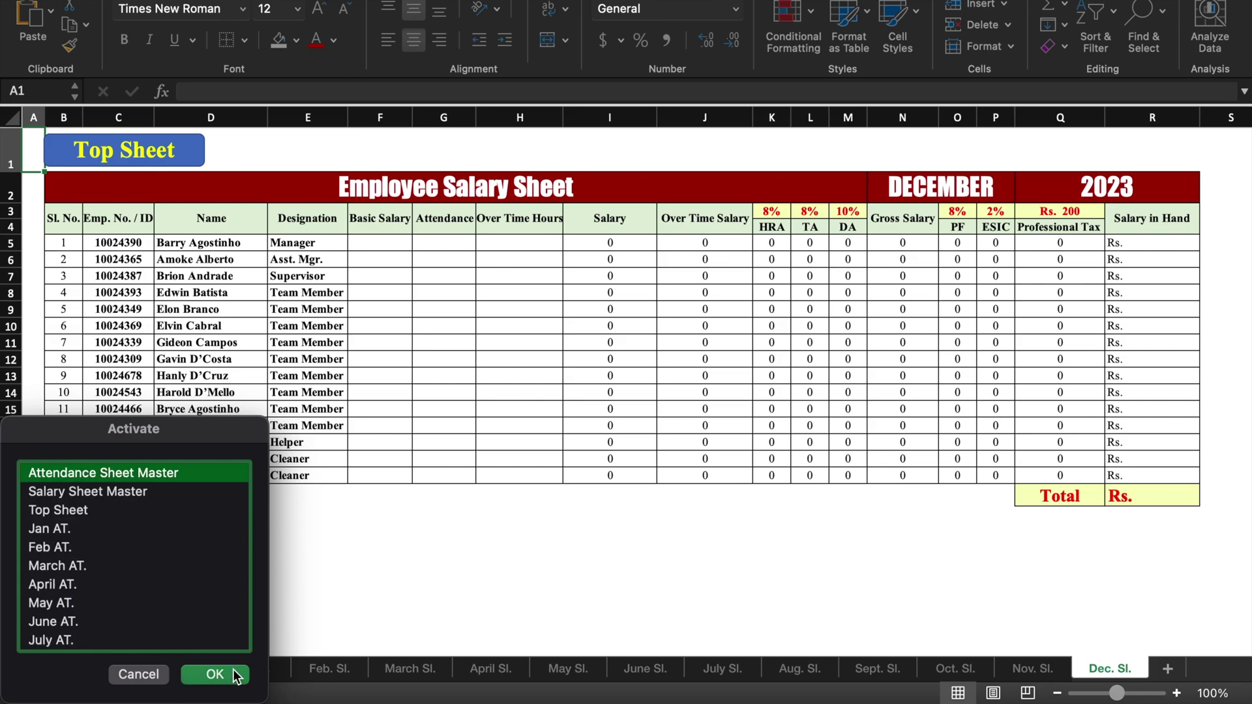
left_click(234, 675)
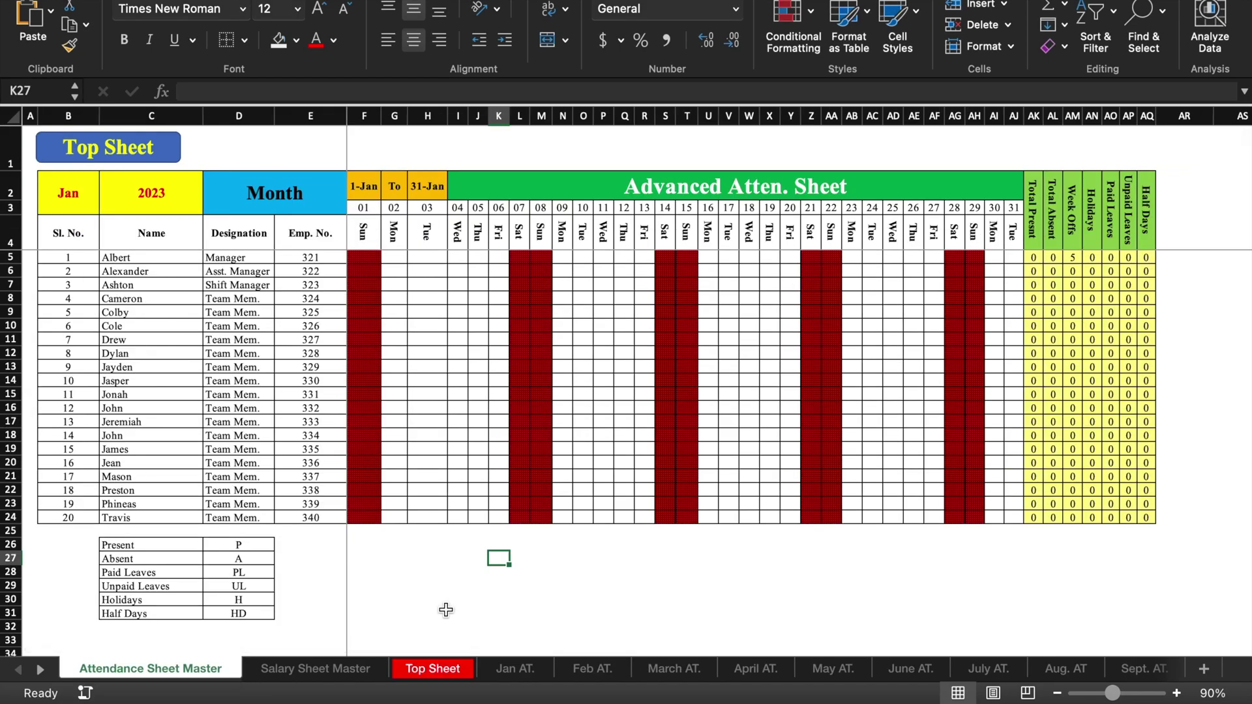
Step: Try the Top Sheet's December attendance link and return to the Top Sheet through the link there
left_click(433, 669)
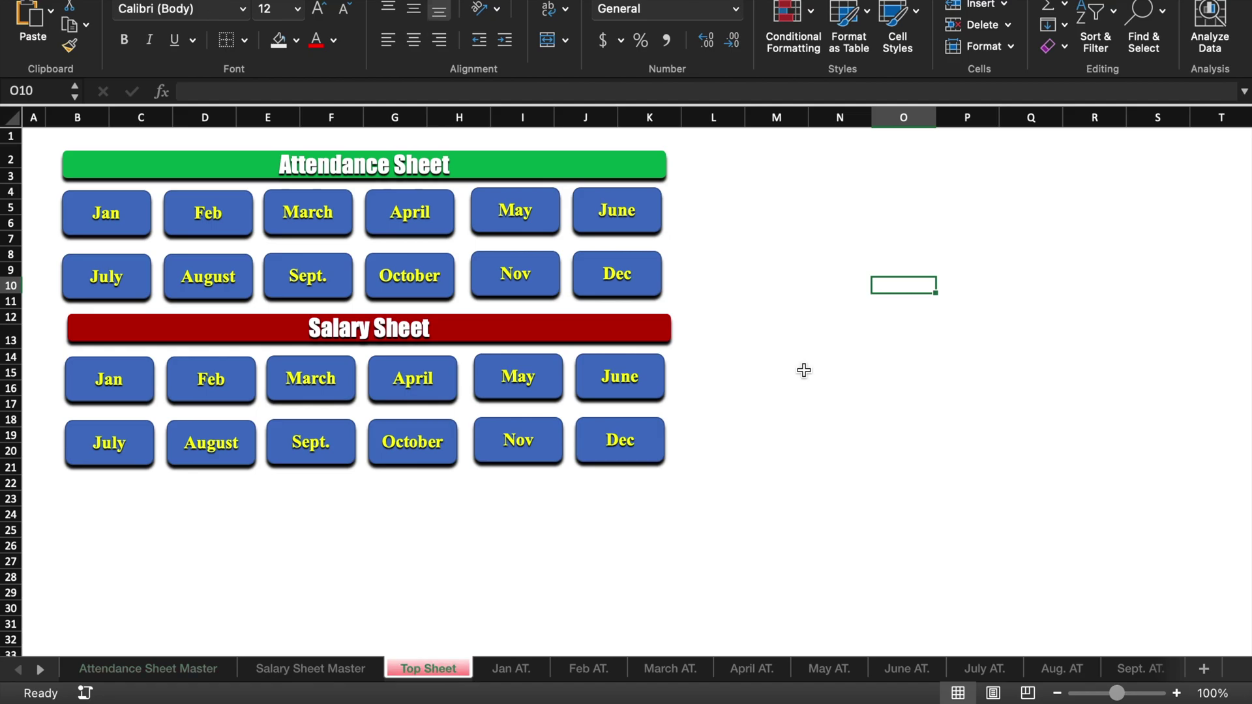
left_click(636, 280)
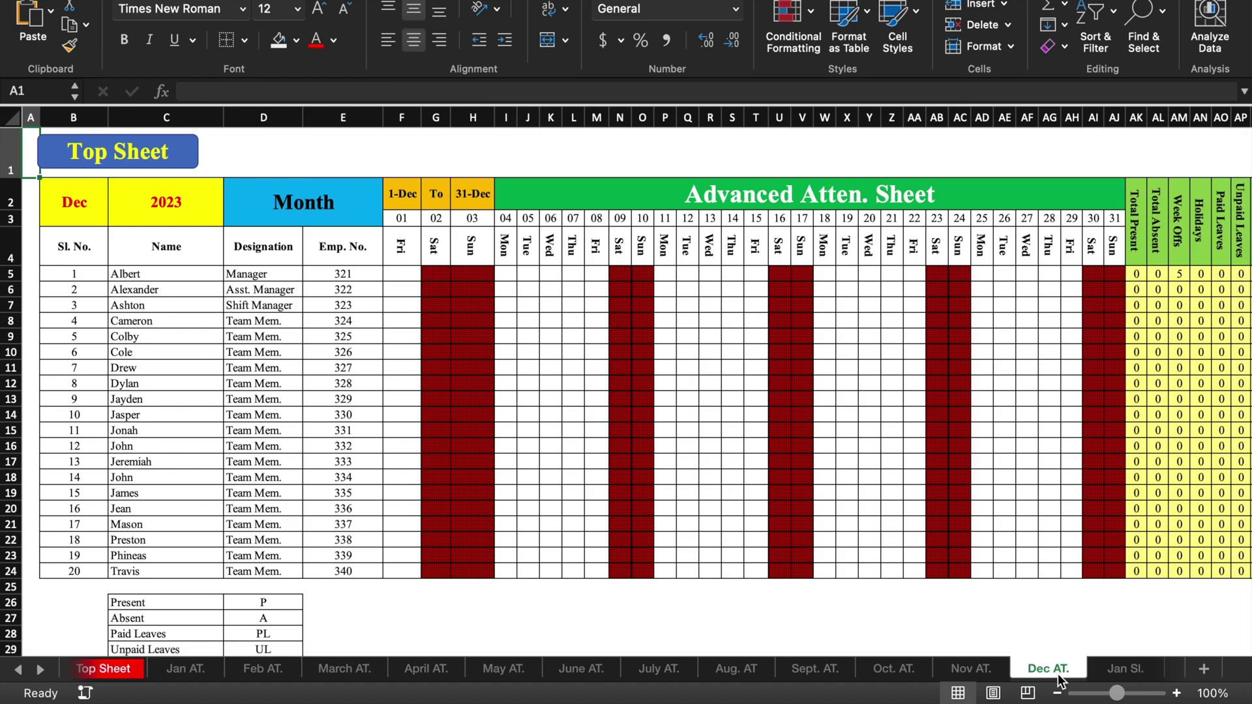
left_click(151, 159)
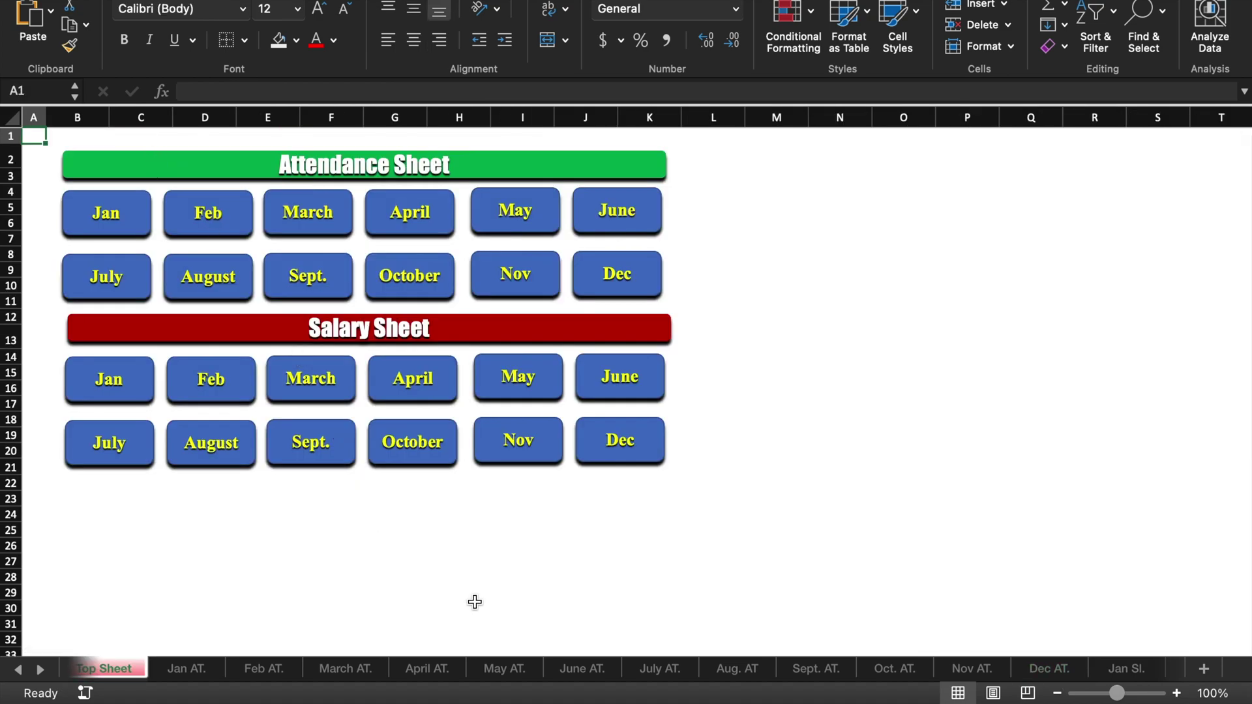
Step: Follow the Top Sheet's September salary link, check the month cell, and return to the Top Sheet
left_click(326, 455)
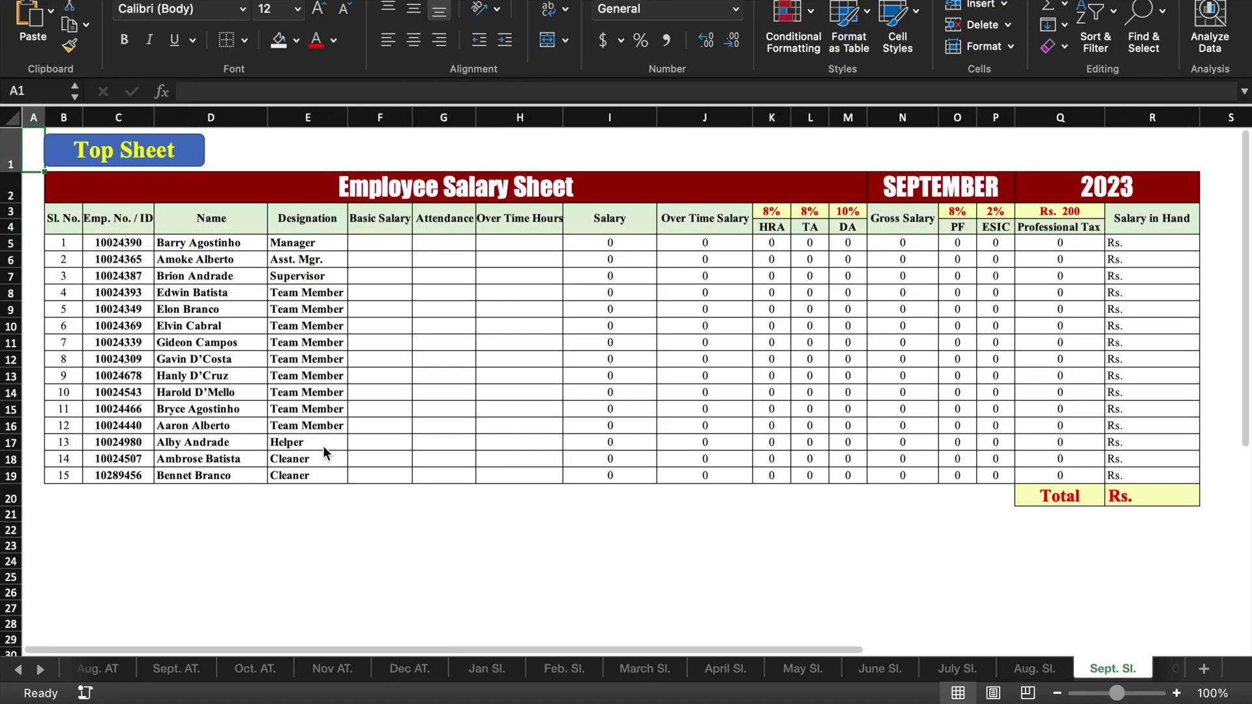
left_click(968, 186)
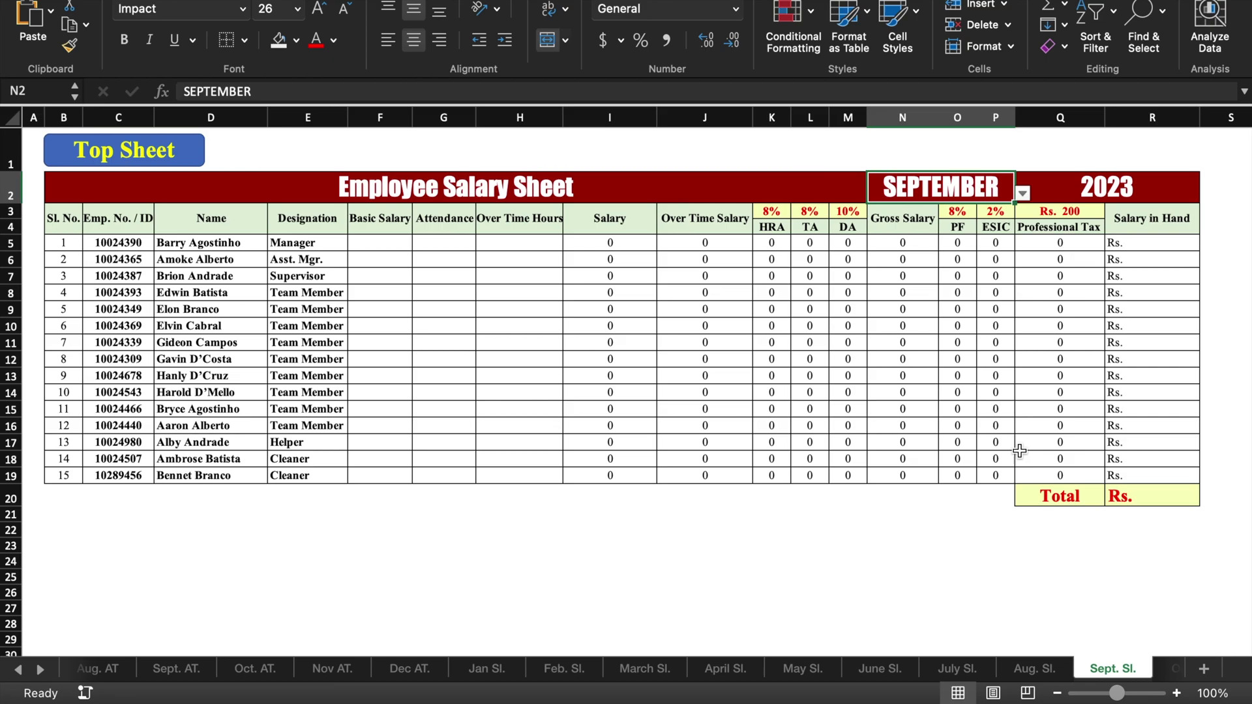
left_click(957, 545)
left_click(167, 155)
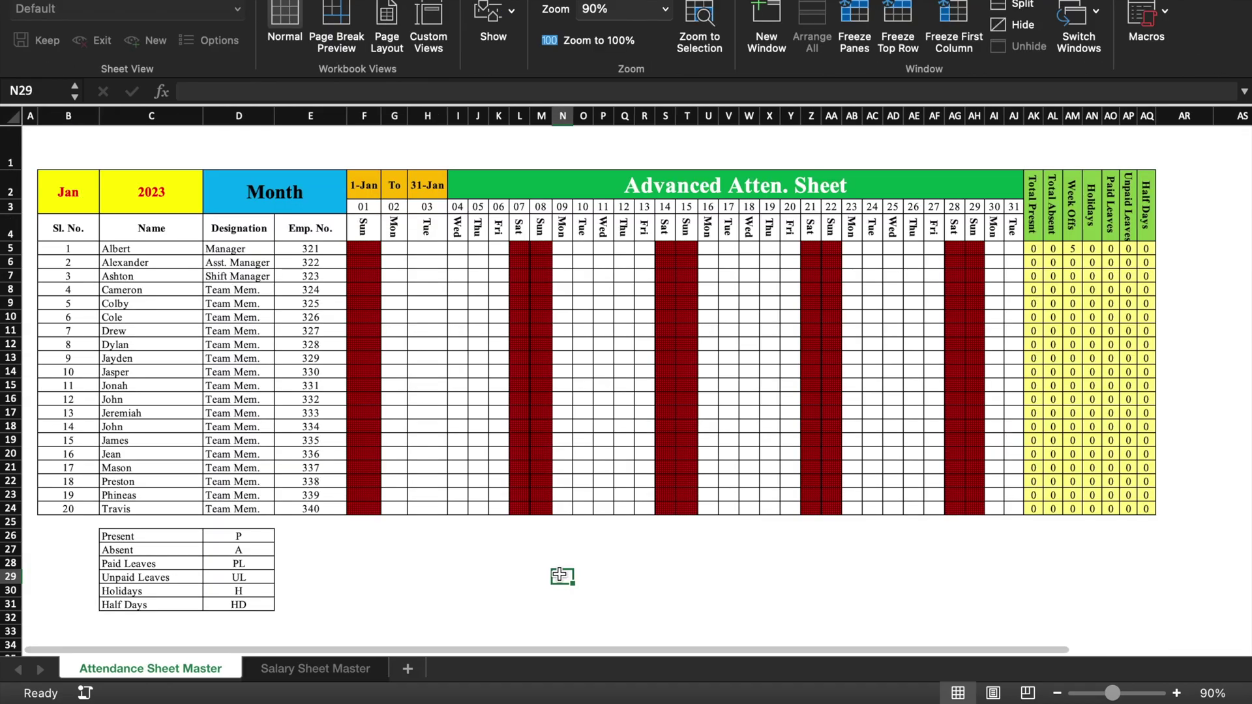
Step: Add a new worksheet after Salary Sheet Master and name it Top Sheet
left_click(344, 670)
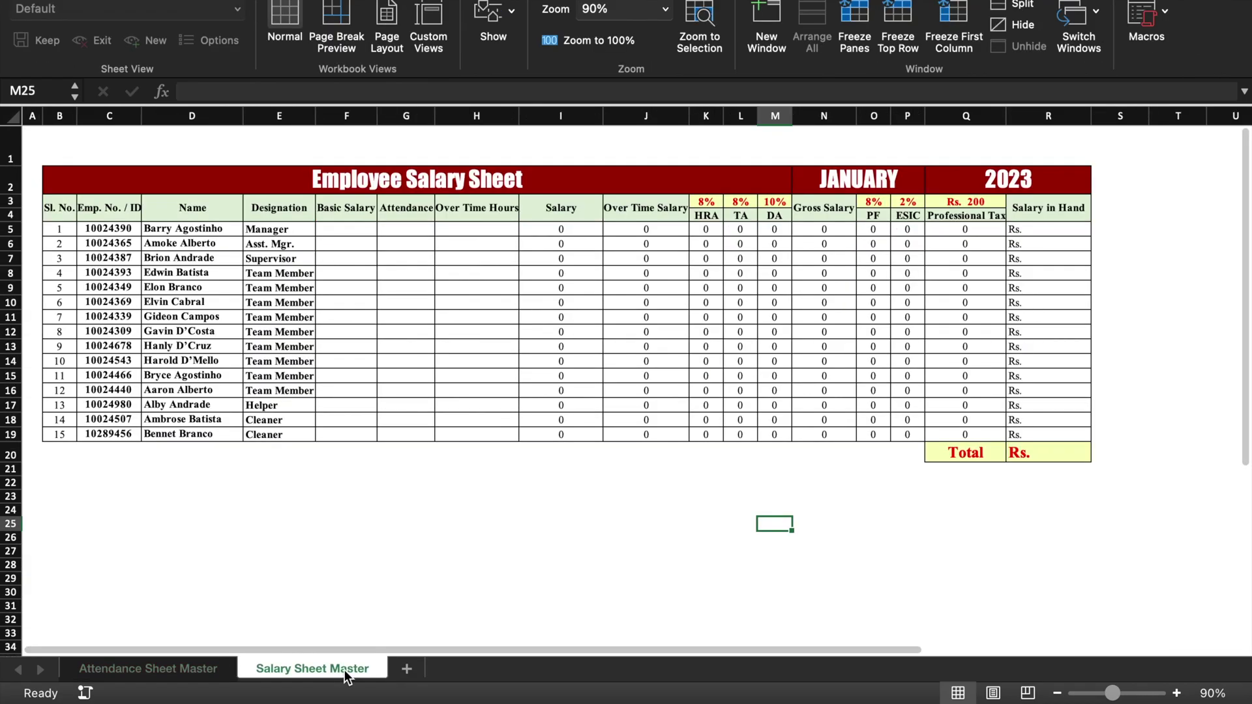
left_click(409, 669)
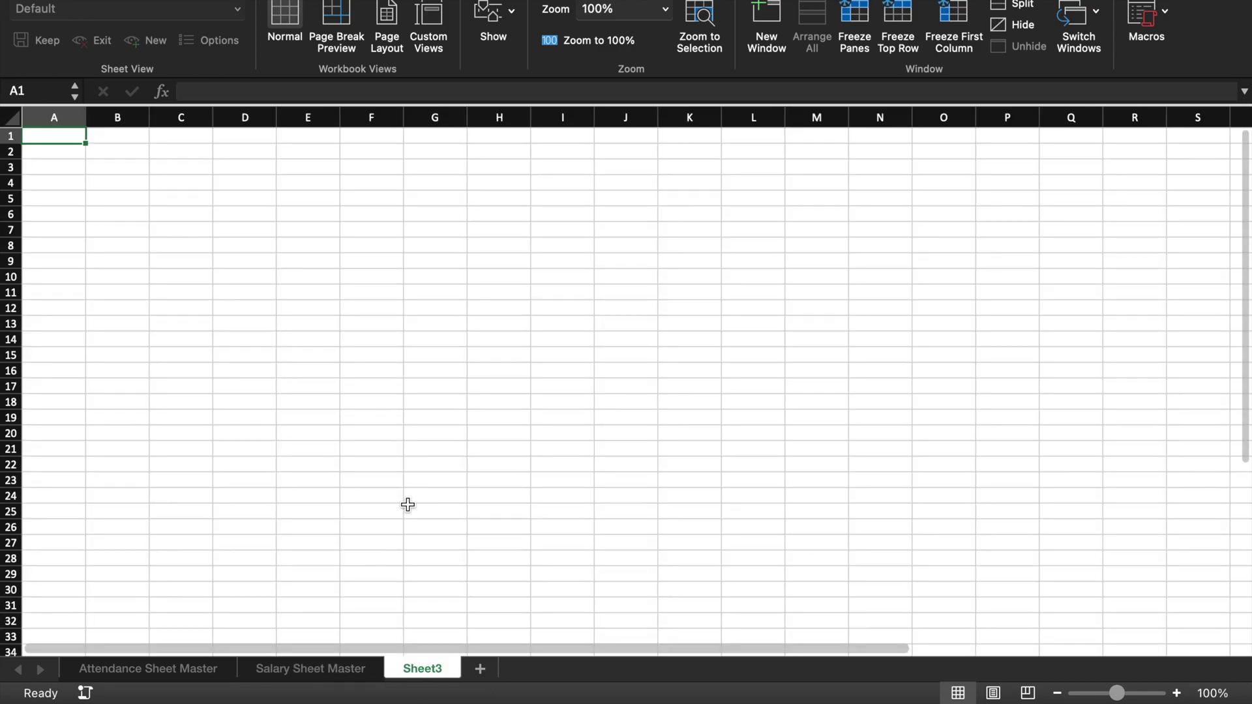
double_click(440, 670)
type("Top Sheet")
left_click(499, 542)
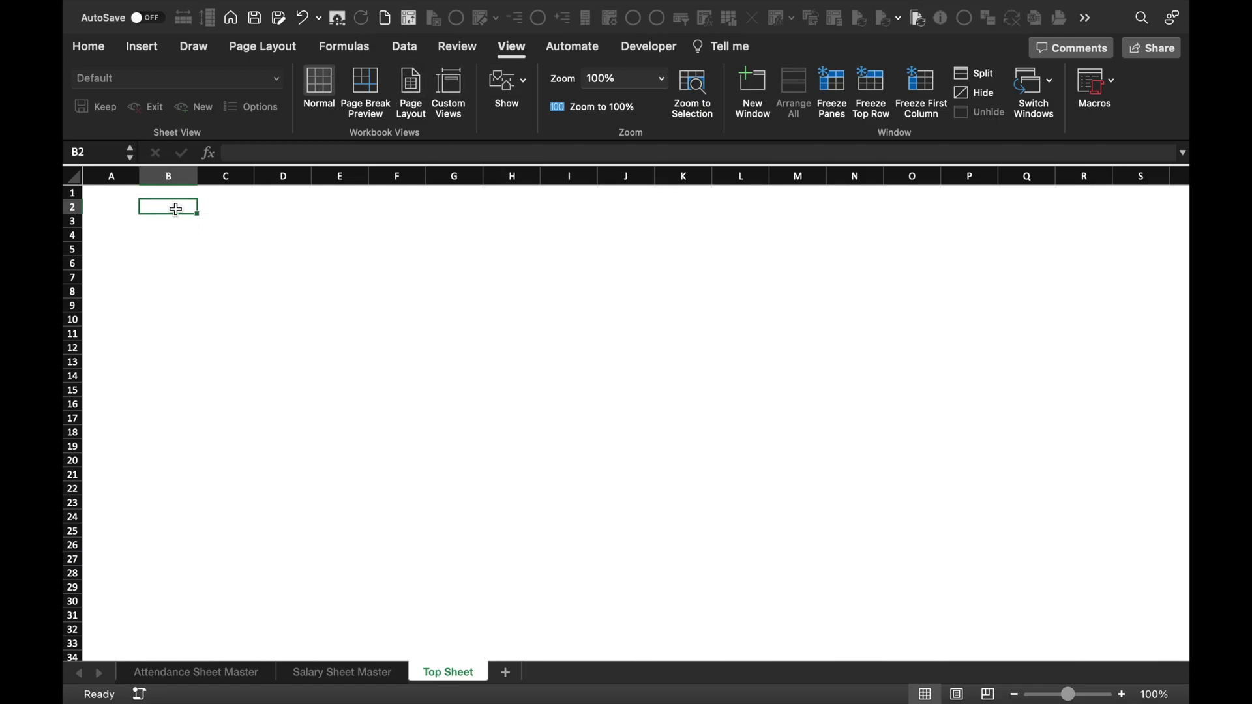
Step: Draw a rounded rectangle about 8.08" wide and 0.68" high, spanning columns B to K near row 2
left_click(142, 47)
left_click(328, 88)
left_click(248, 134)
left_click(254, 188)
left_click_drag(168, 203, 683, 247)
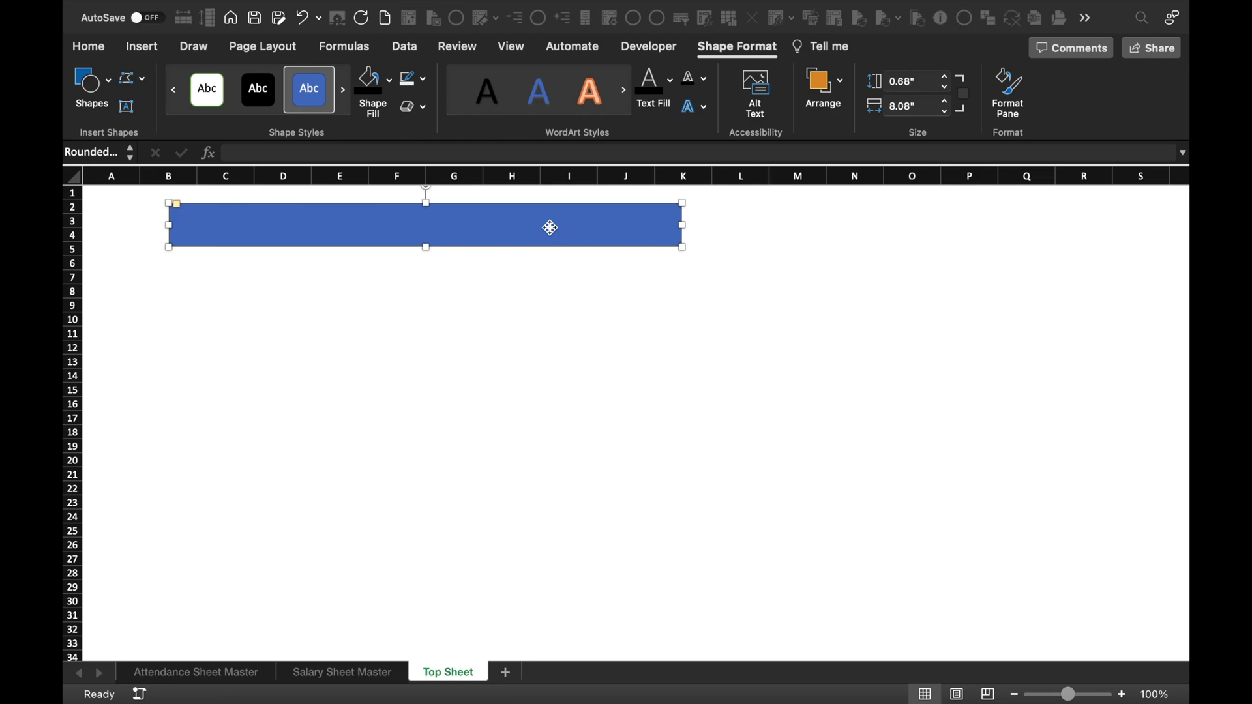
Step: Add the text Attendance Sheet to the rectangle and center it horizontally and vertically
right_click(551, 229)
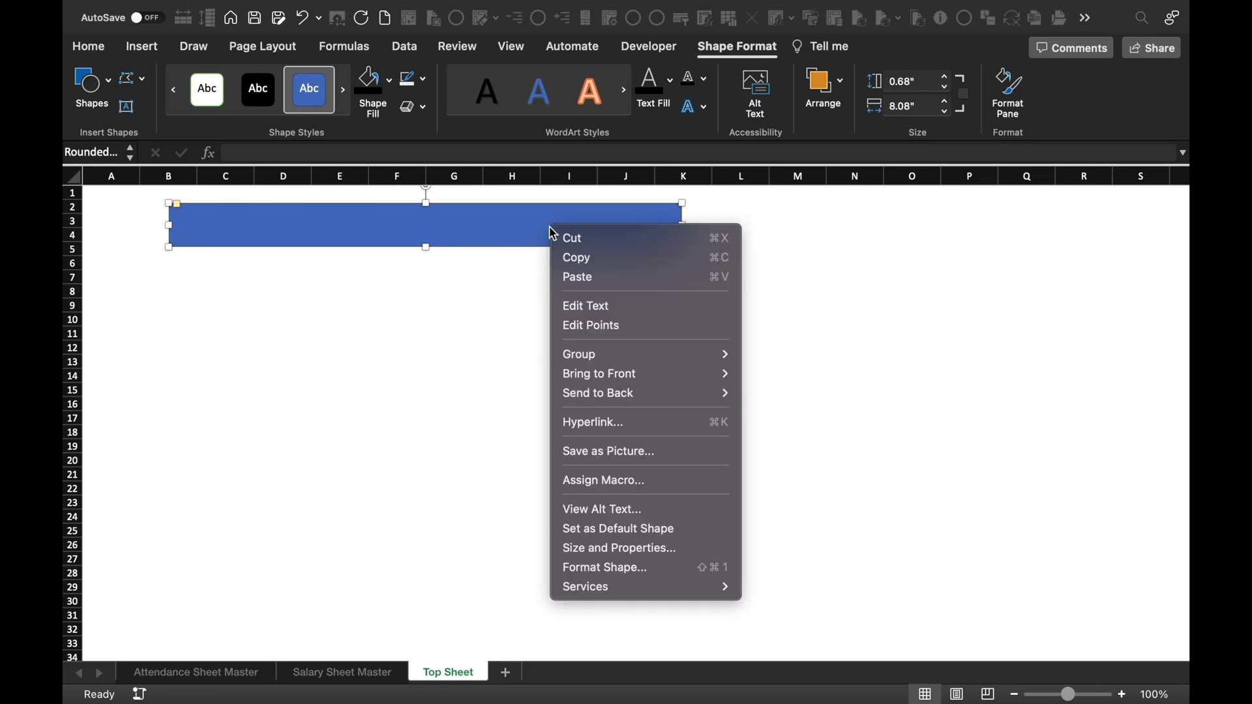
left_click(621, 306)
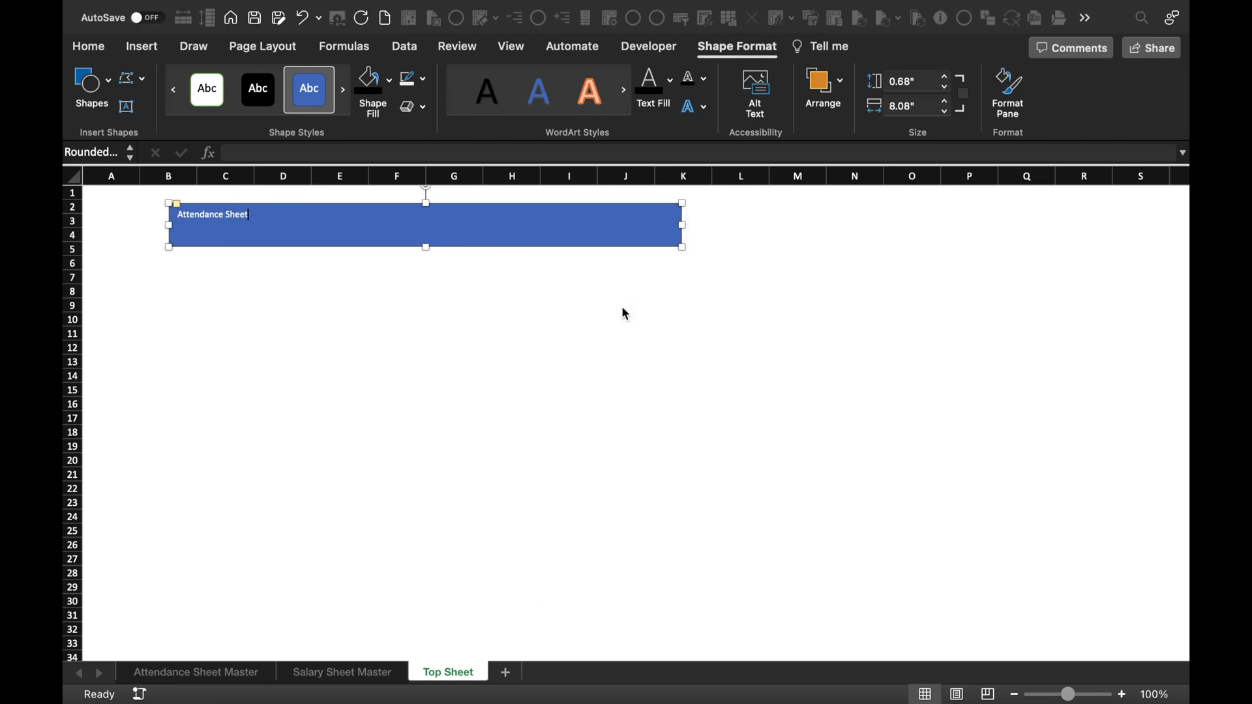
left_click(90, 47)
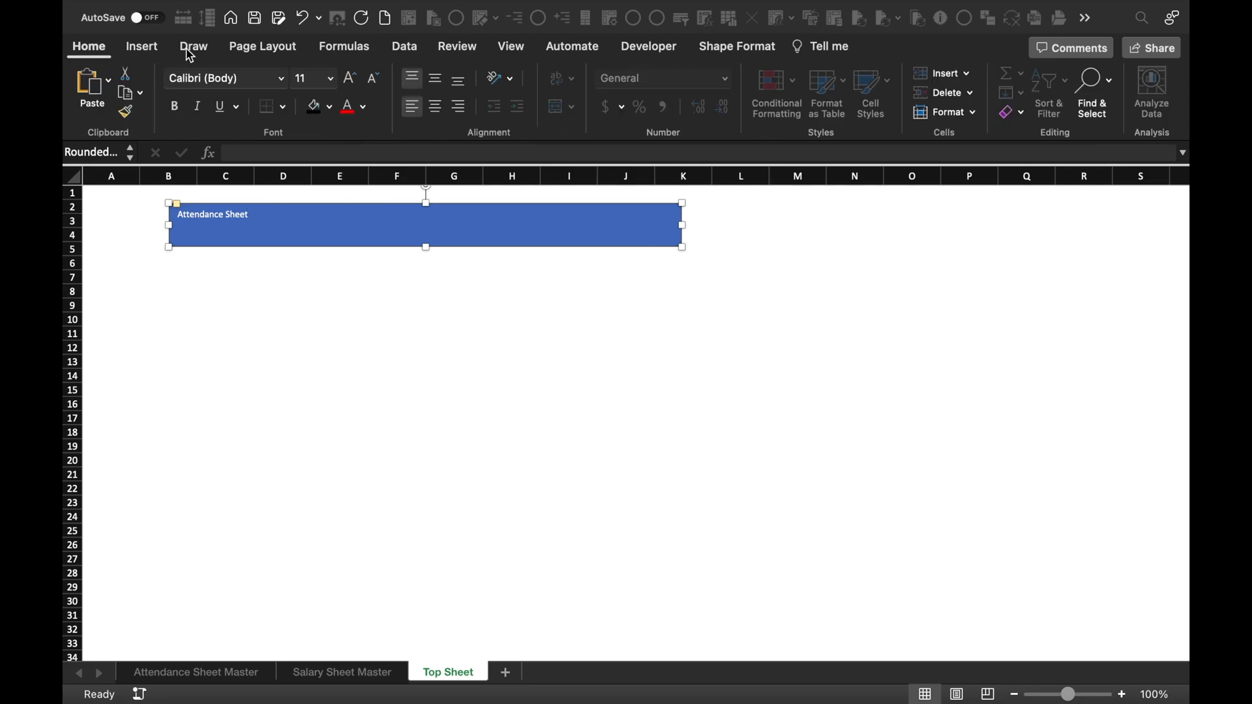
left_click(437, 109)
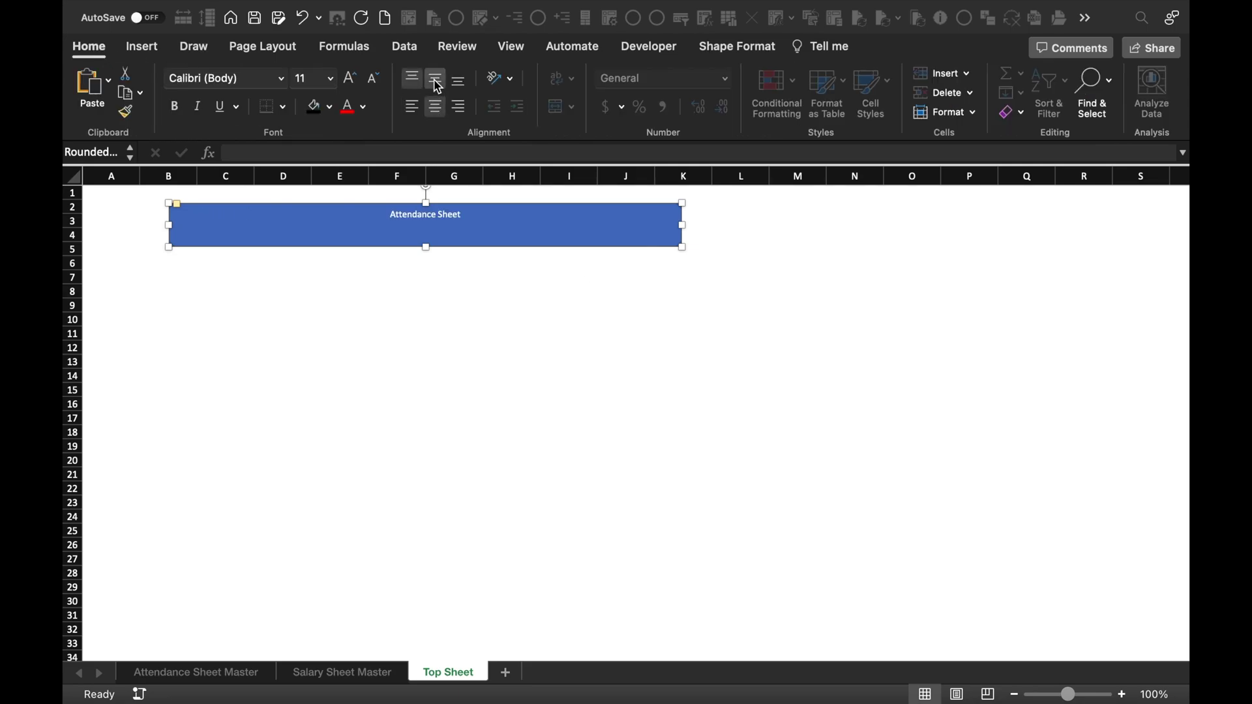
left_click(435, 78)
Step: Set the Attendance Sheet text to the Impact font at size 32
left_click(350, 79)
left_click(351, 79)
left_click(350, 80)
left_click(350, 79)
left_click(350, 80)
left_click(350, 79)
left_click(350, 79)
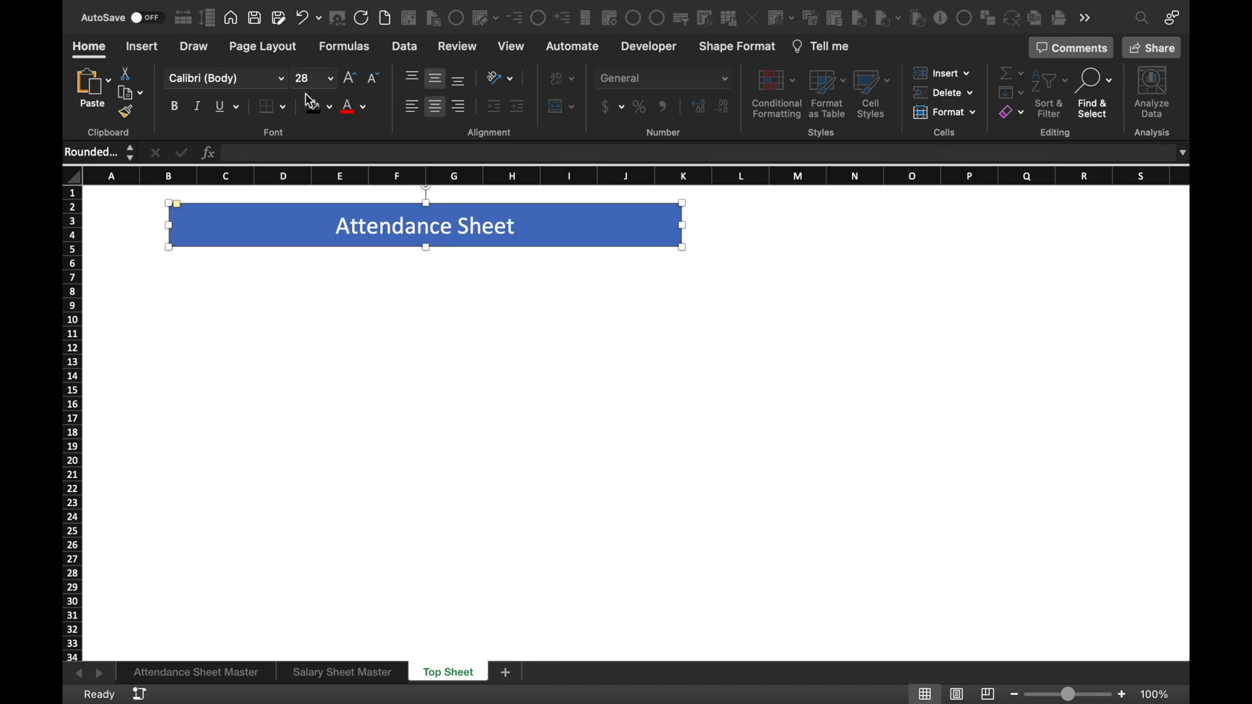
left_click(280, 79)
left_click(296, 233)
left_click(350, 80)
left_click(626, 305)
Step: Give the Attendance Sheet text a black shadow
left_click(553, 248)
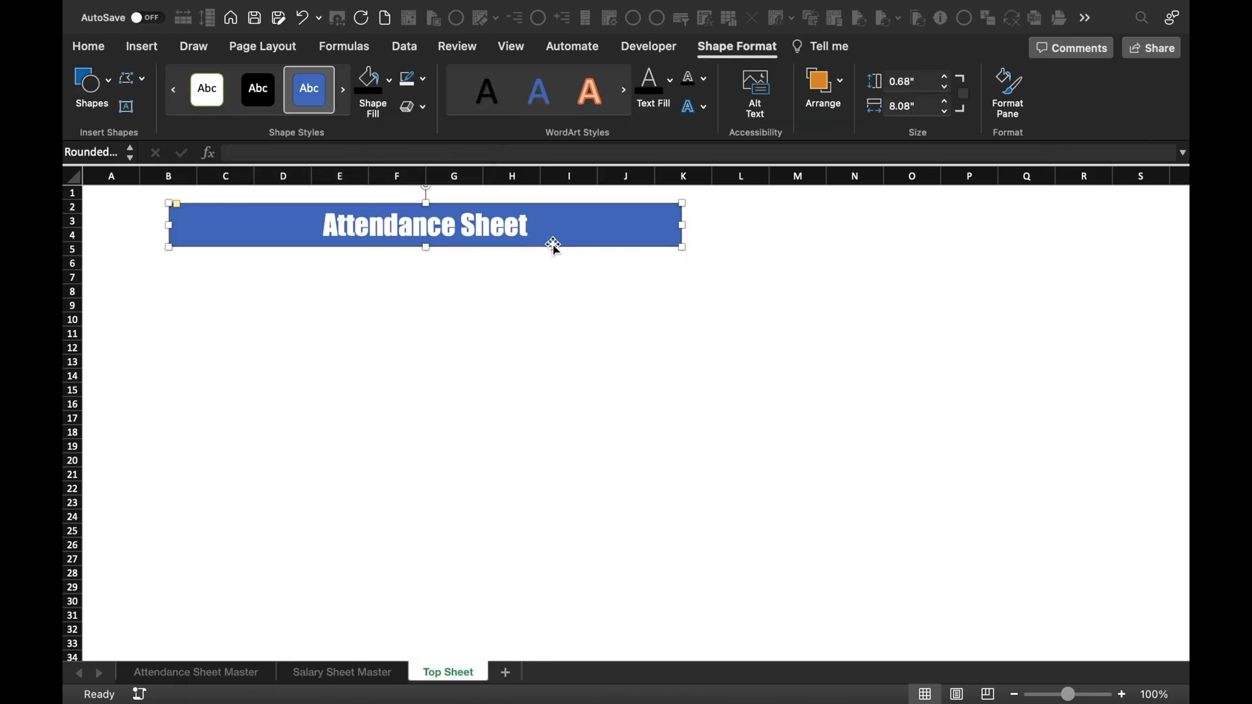
right_click(553, 246)
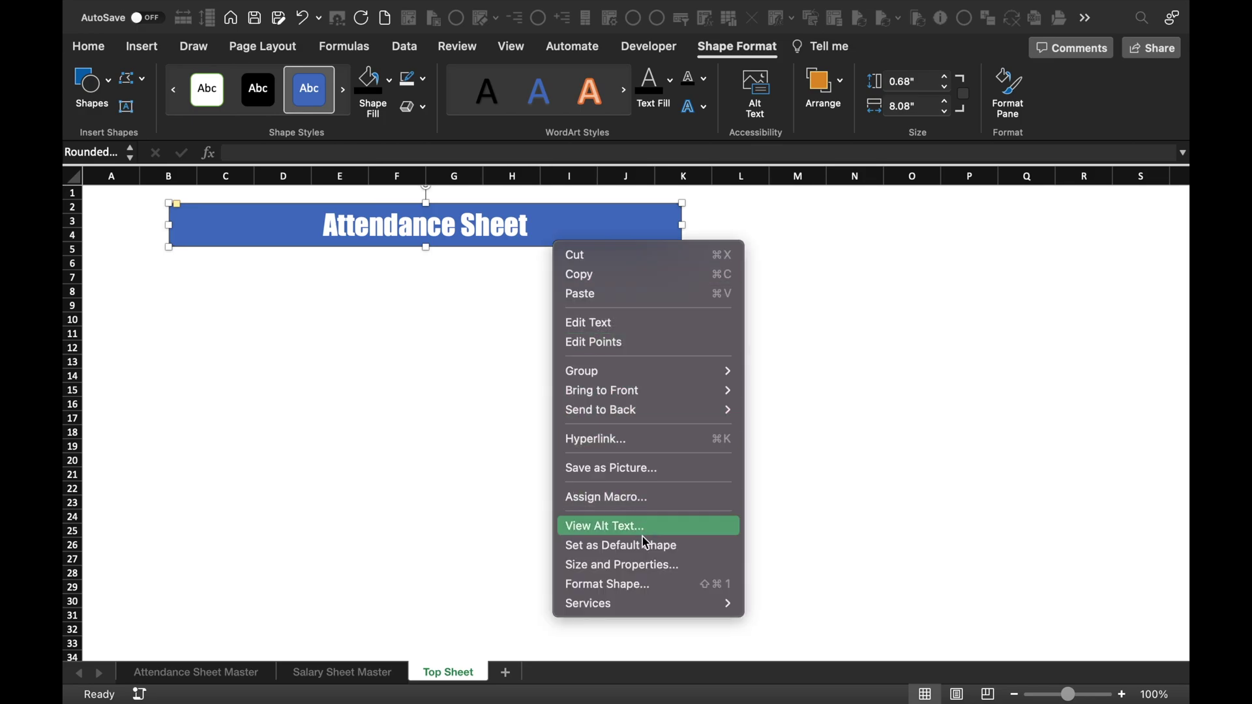
left_click(649, 587)
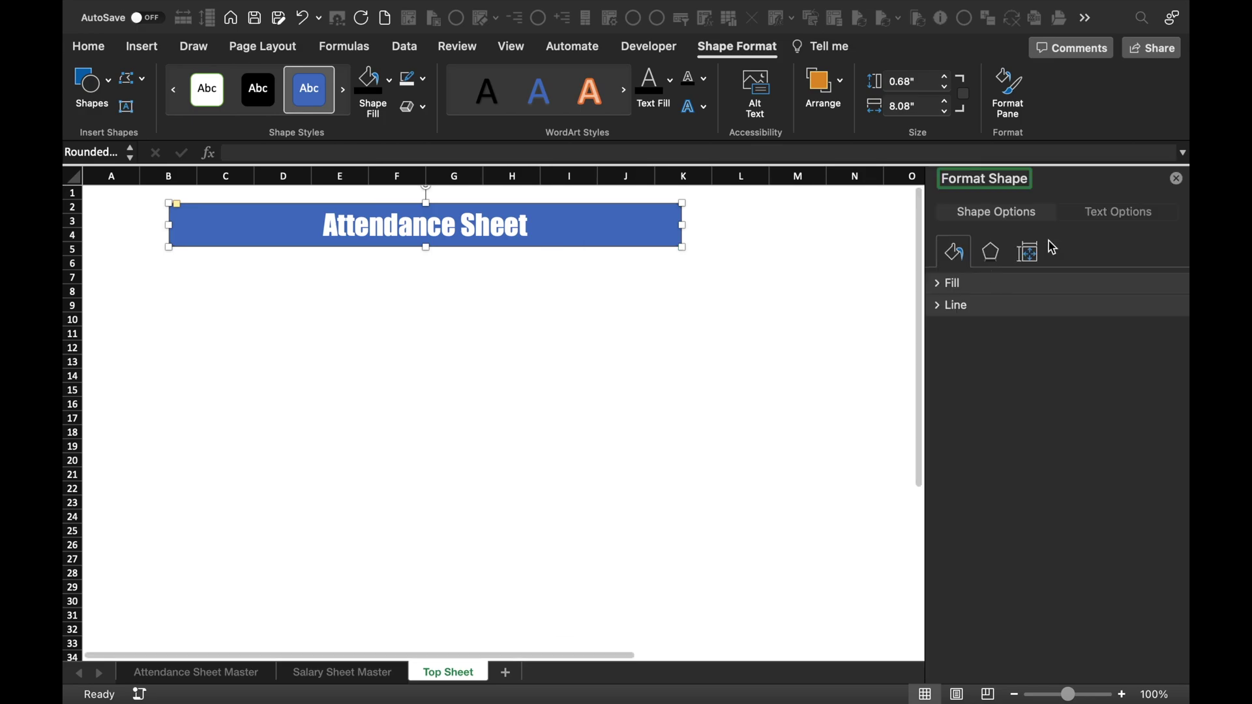
left_click(1113, 213)
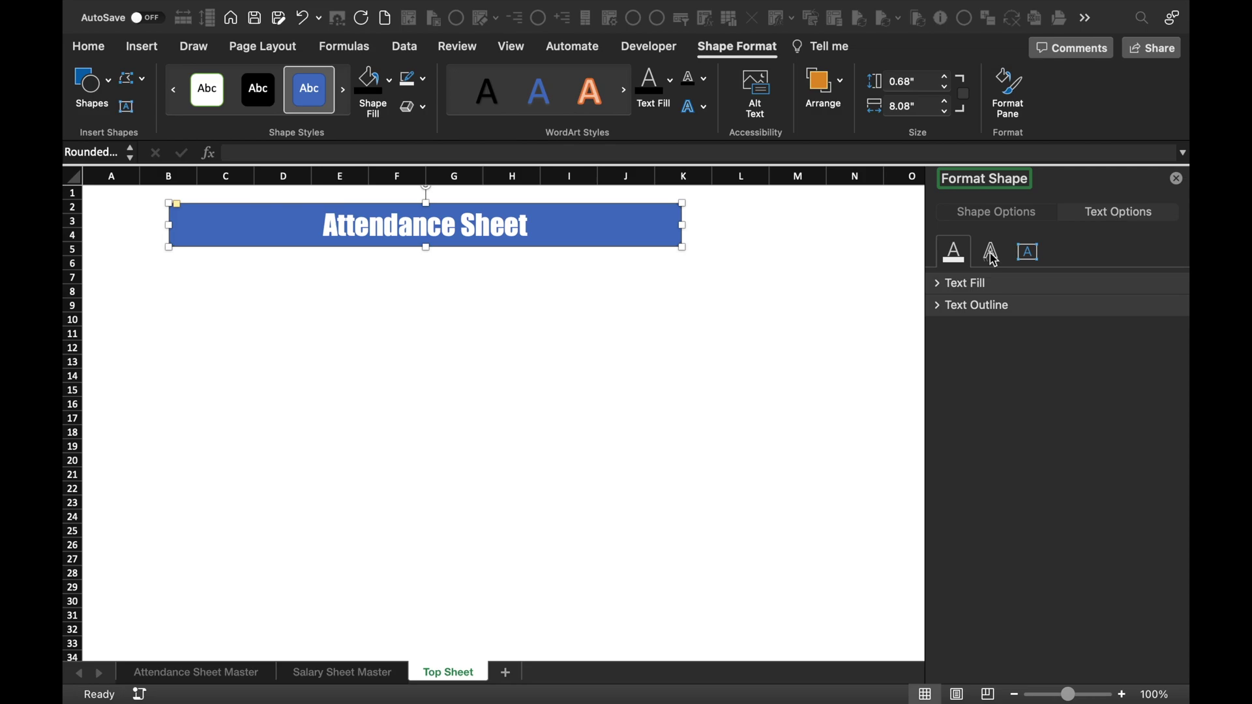
left_click(991, 254)
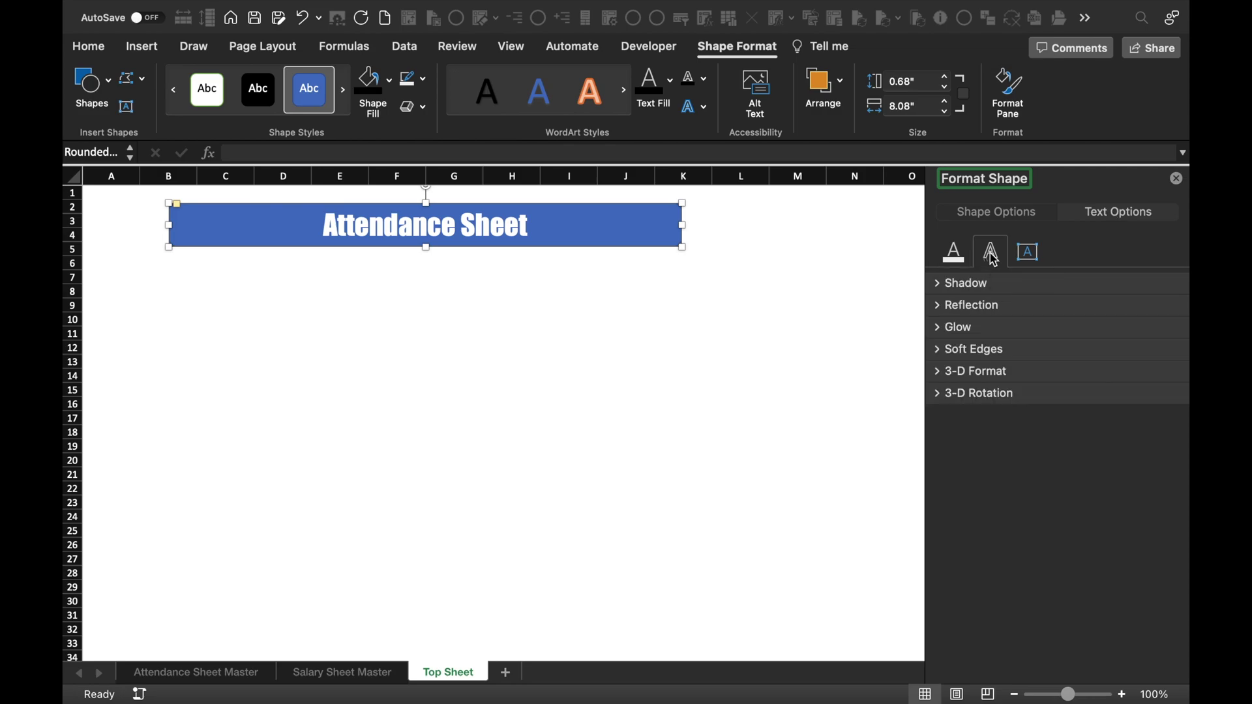
left_click(939, 285)
left_click(1158, 339)
left_click(1043, 389)
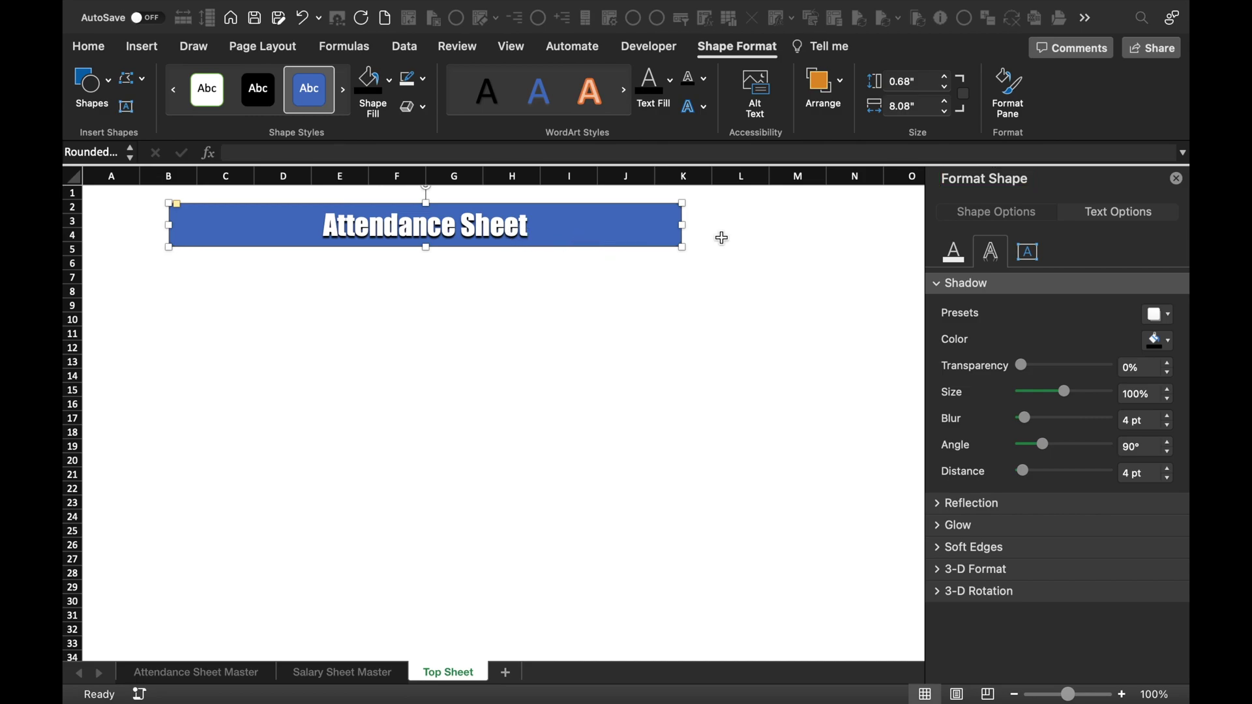
Step: Give the Attendance Sheet rectangle itself a black shadow
left_click(988, 222)
left_click(998, 257)
left_click(1160, 340)
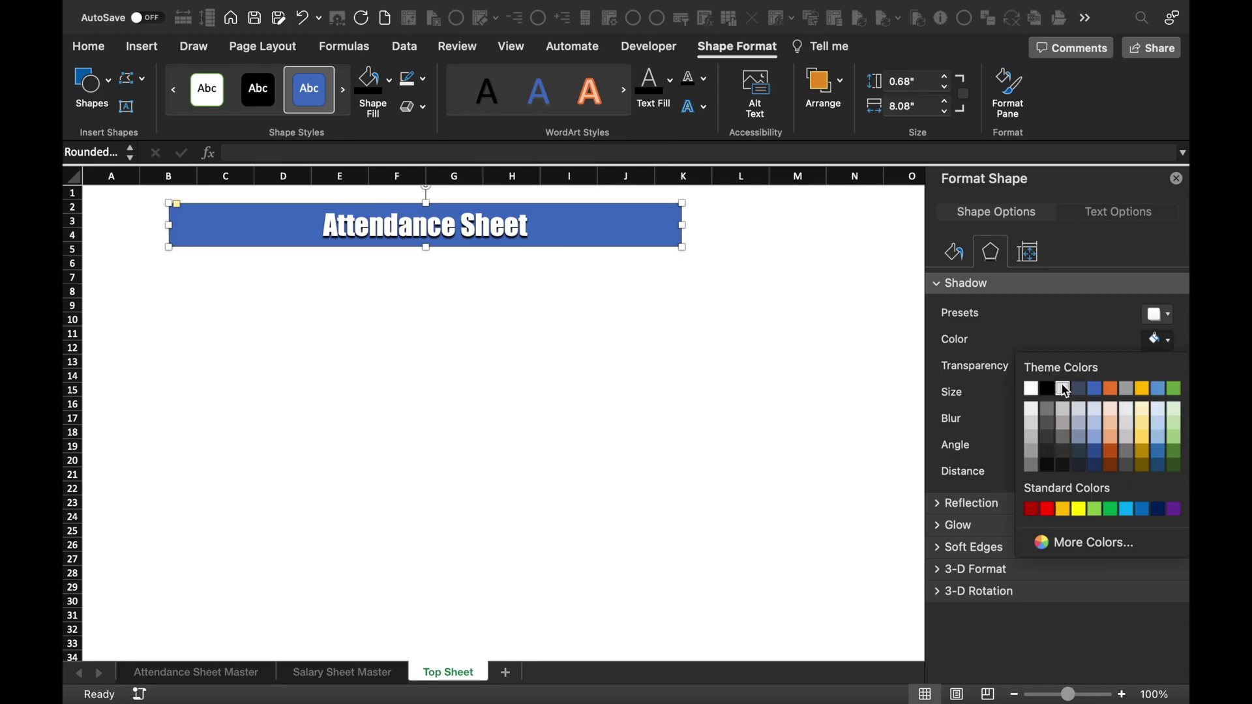
left_click(1048, 390)
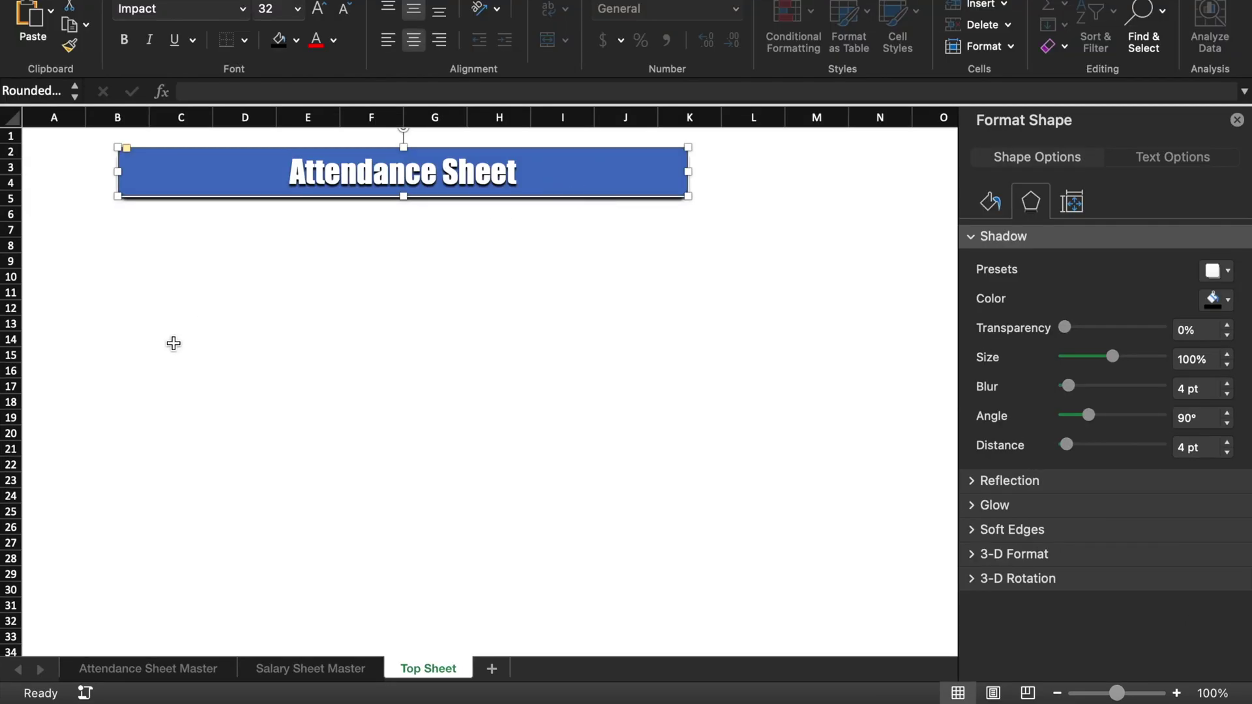
Step: Paste a copy of the Attendance Sheet banner at cell B17 and change its text to Salary Sheet
left_click(125, 382)
key("super+v")
left_click_drag(341, 416, 265, 408)
type("Salary")
left_click(671, 285)
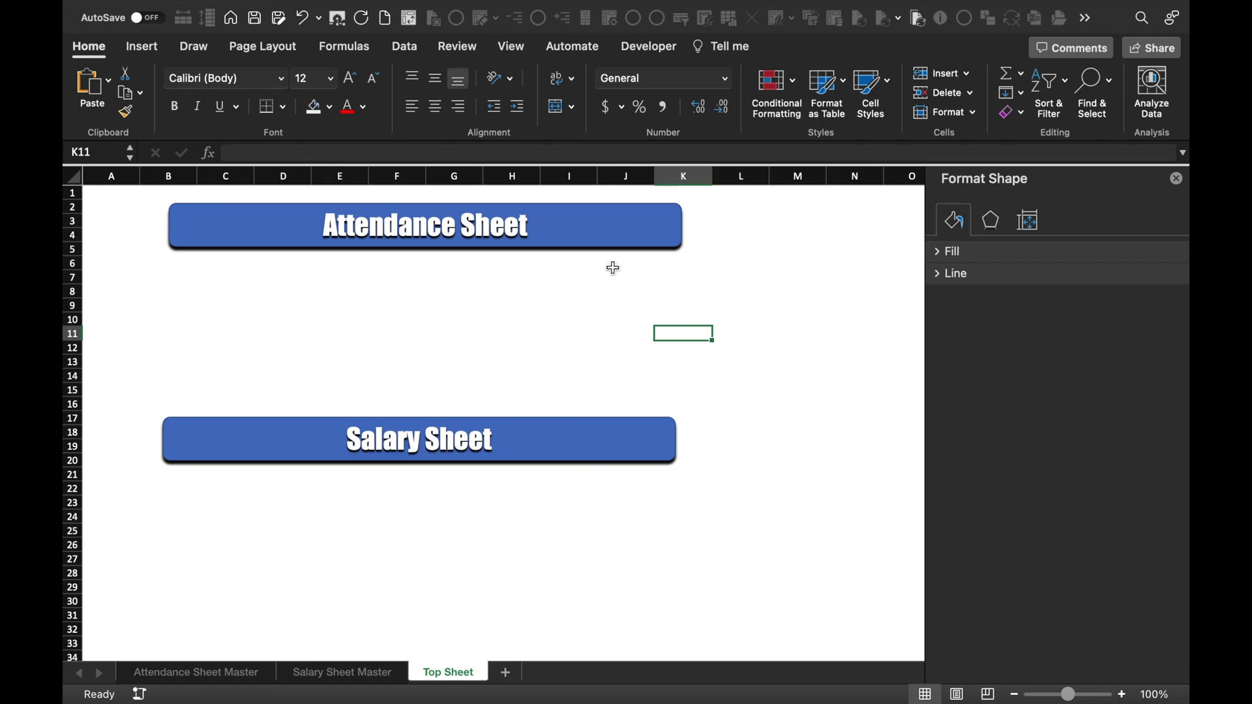
Step: Fill the Attendance Sheet banner with the standard green color
left_click(601, 248)
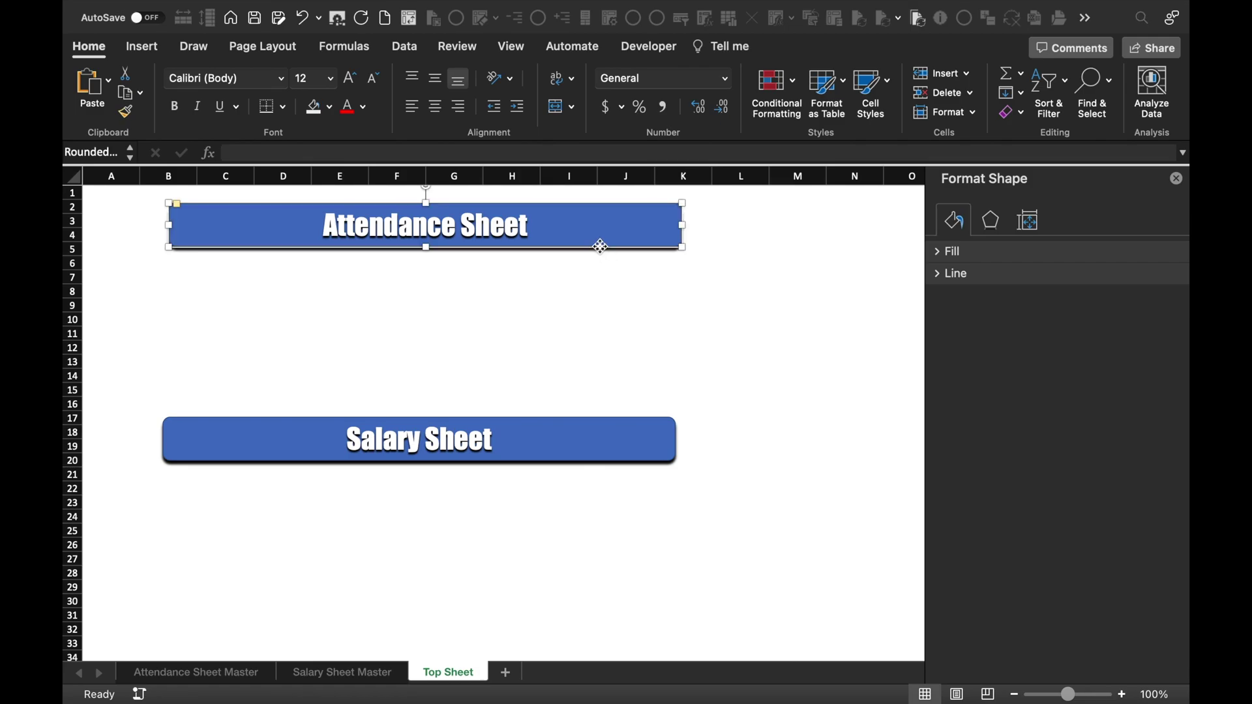
left_click(724, 47)
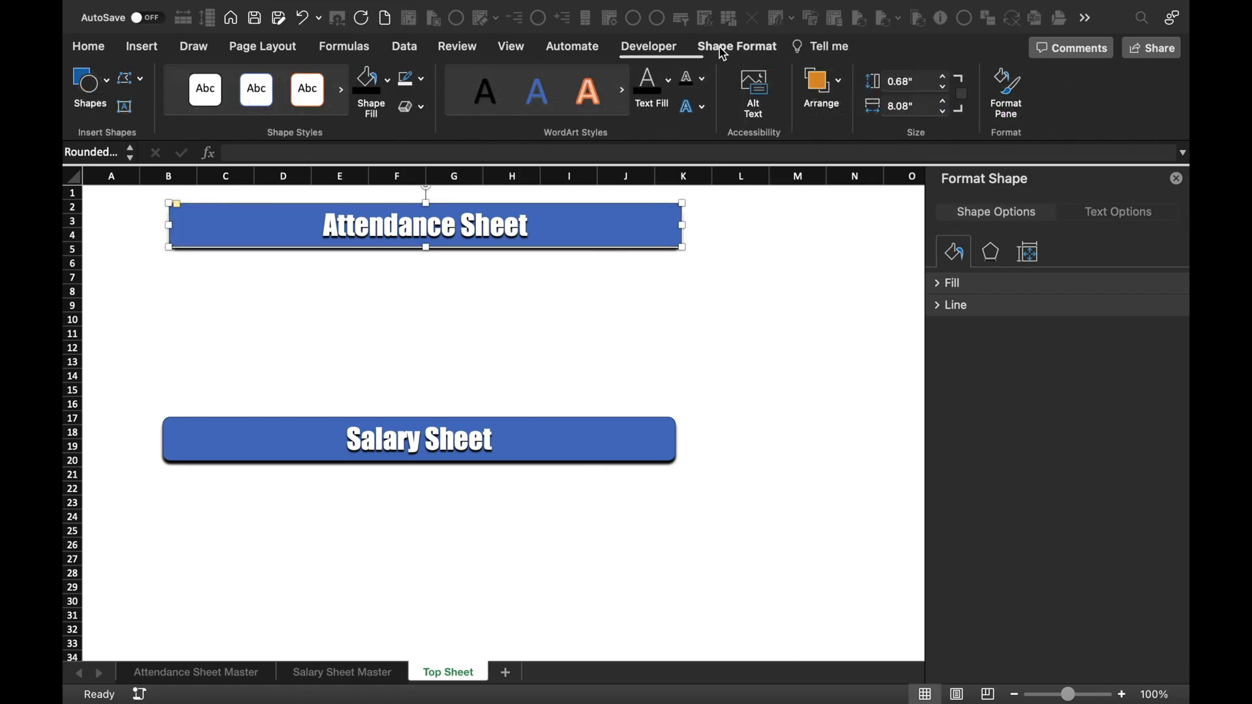
left_click(392, 85)
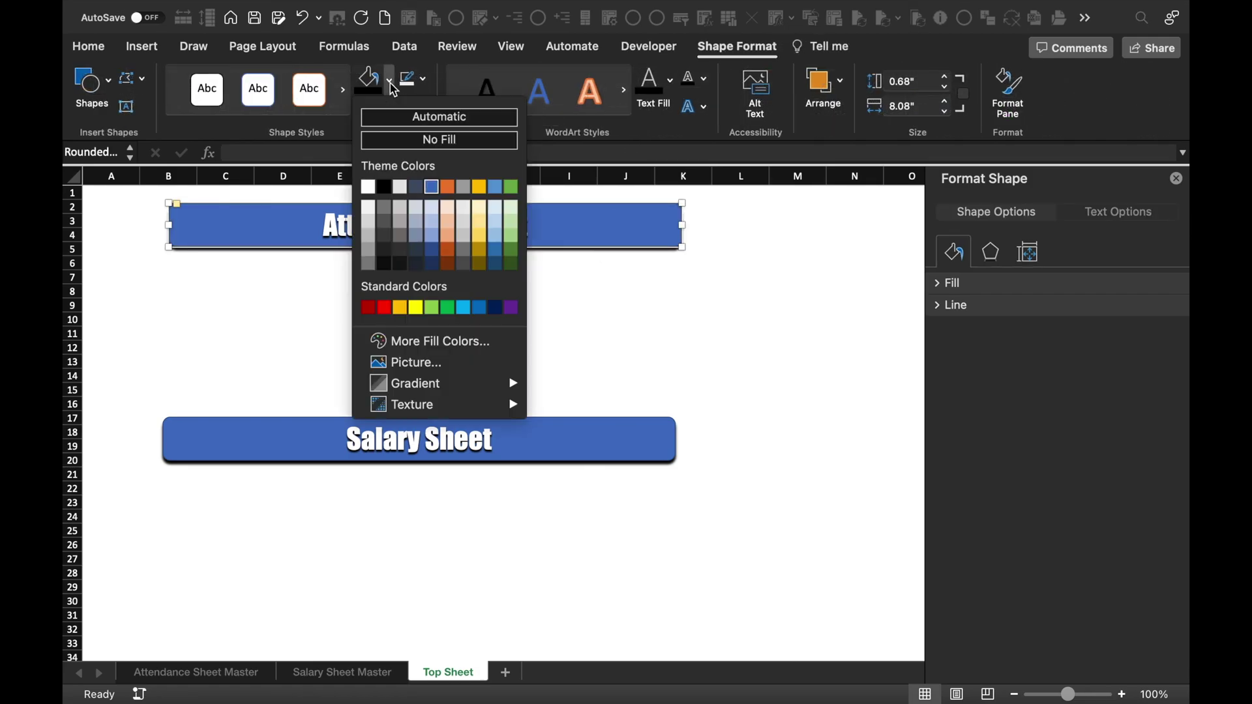
left_click(450, 308)
Step: Fill the Salary Sheet banner with the standard dark red color
left_click(601, 426)
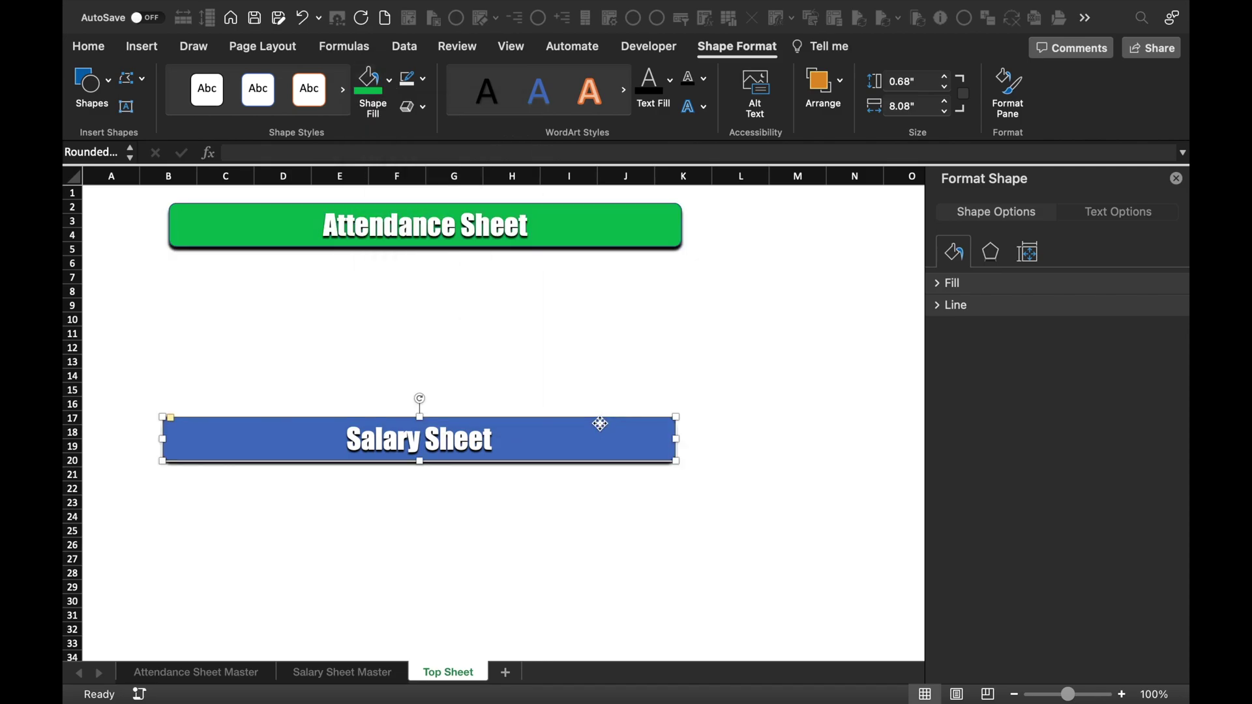
left_click(390, 79)
left_click(372, 310)
key("Escape")
left_click(646, 247)
left_click(548, 427)
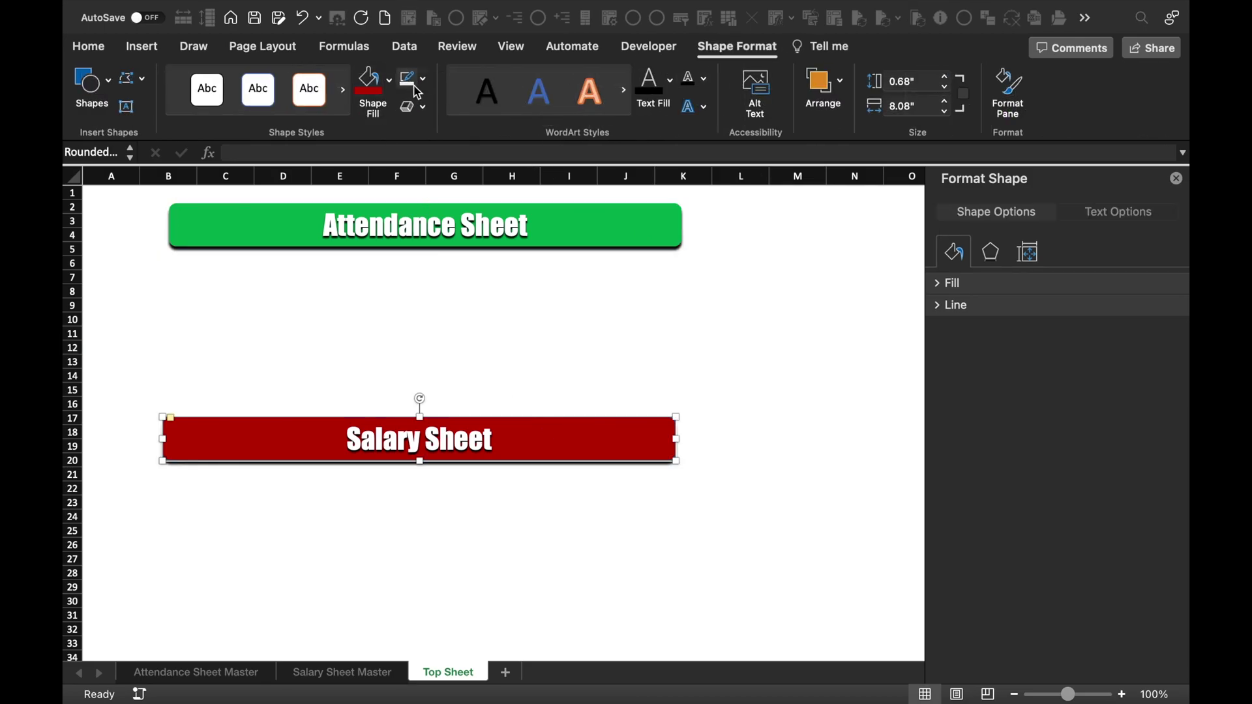
left_click(740, 376)
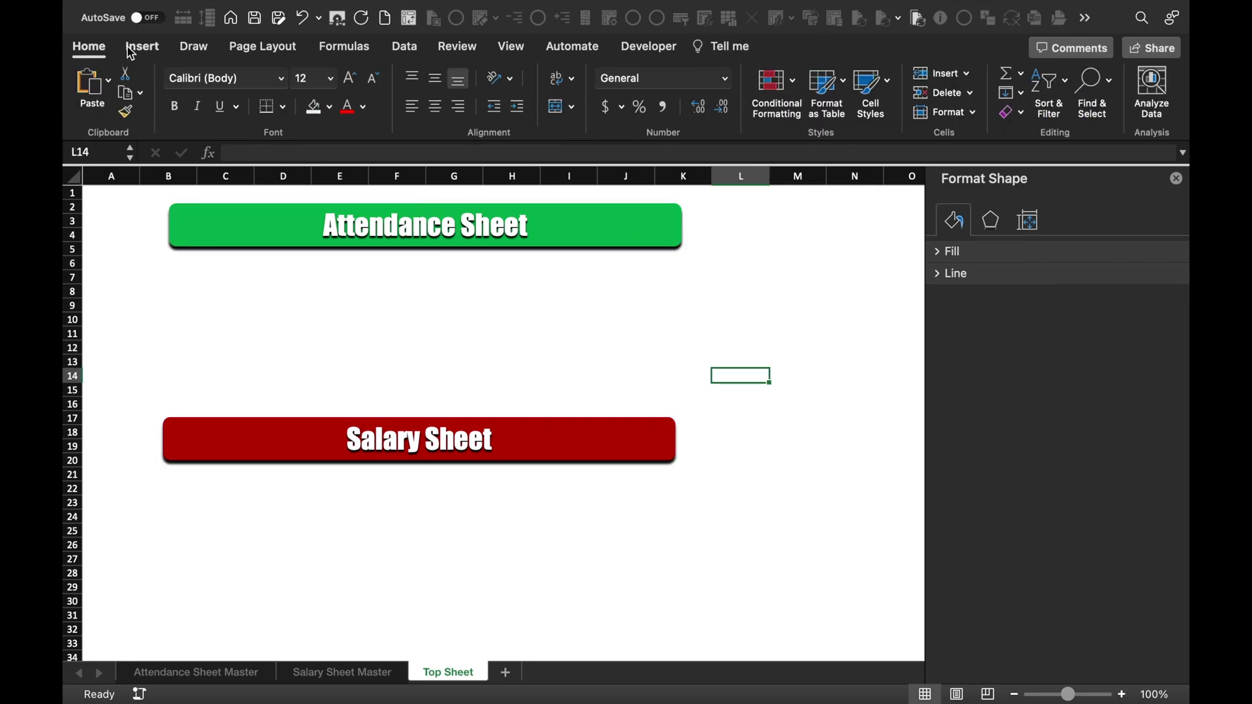
Step: Draw a rounded rectangle about 1.11" wide and 0.65" high below the left end of the Attendance Sheet banner
left_click(142, 46)
left_click(327, 88)
left_click(259, 135)
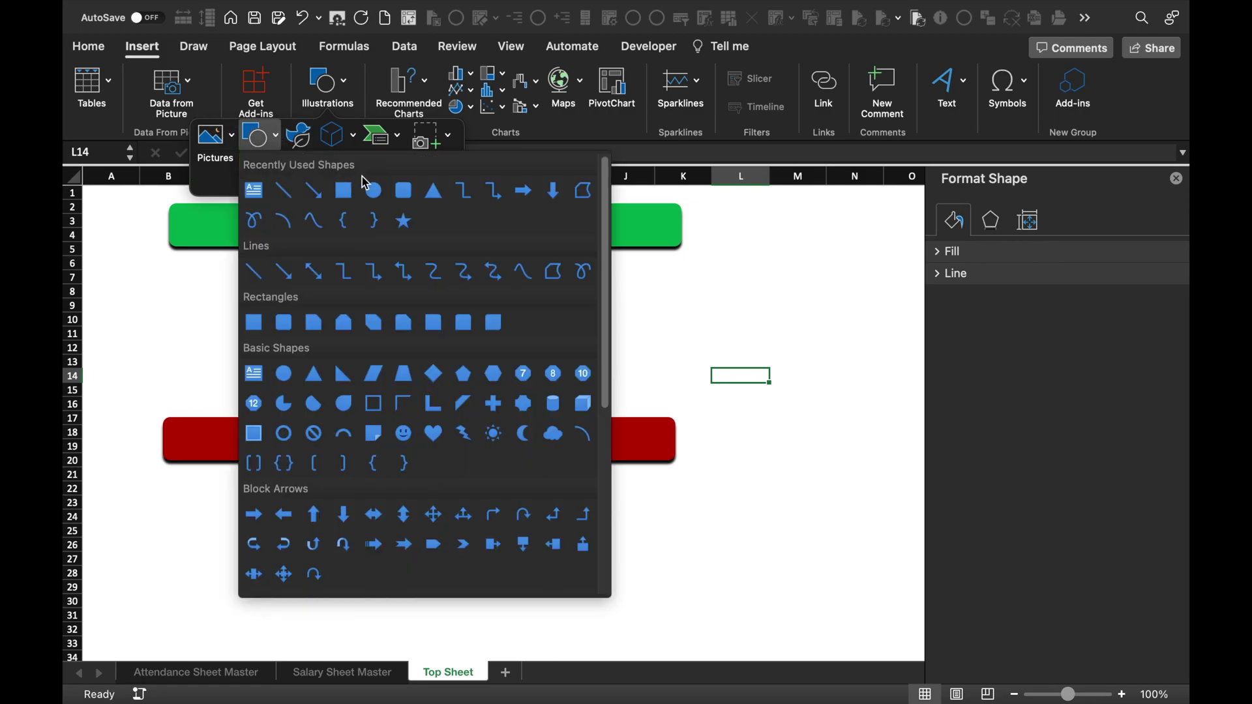
left_click(402, 189)
left_click_drag(185, 262, 255, 304)
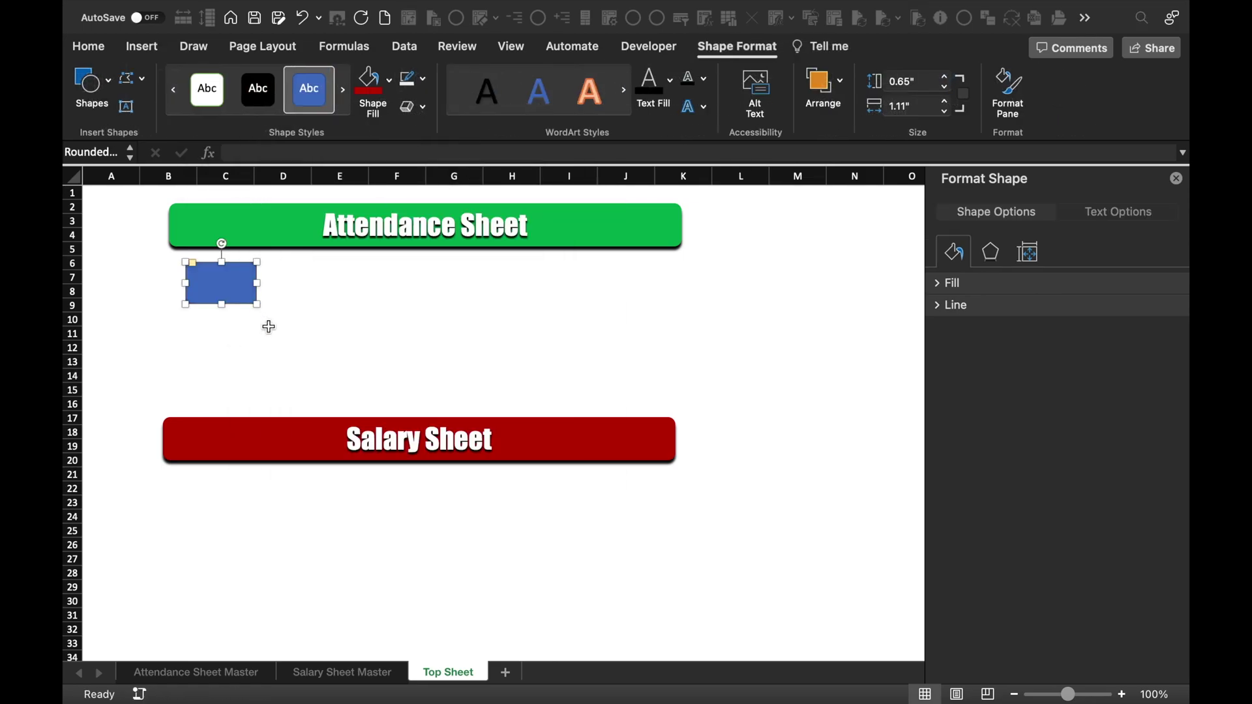
Step: Give the small rounded rectangle a black shape shadow
left_click(271, 329)
left_click(240, 287)
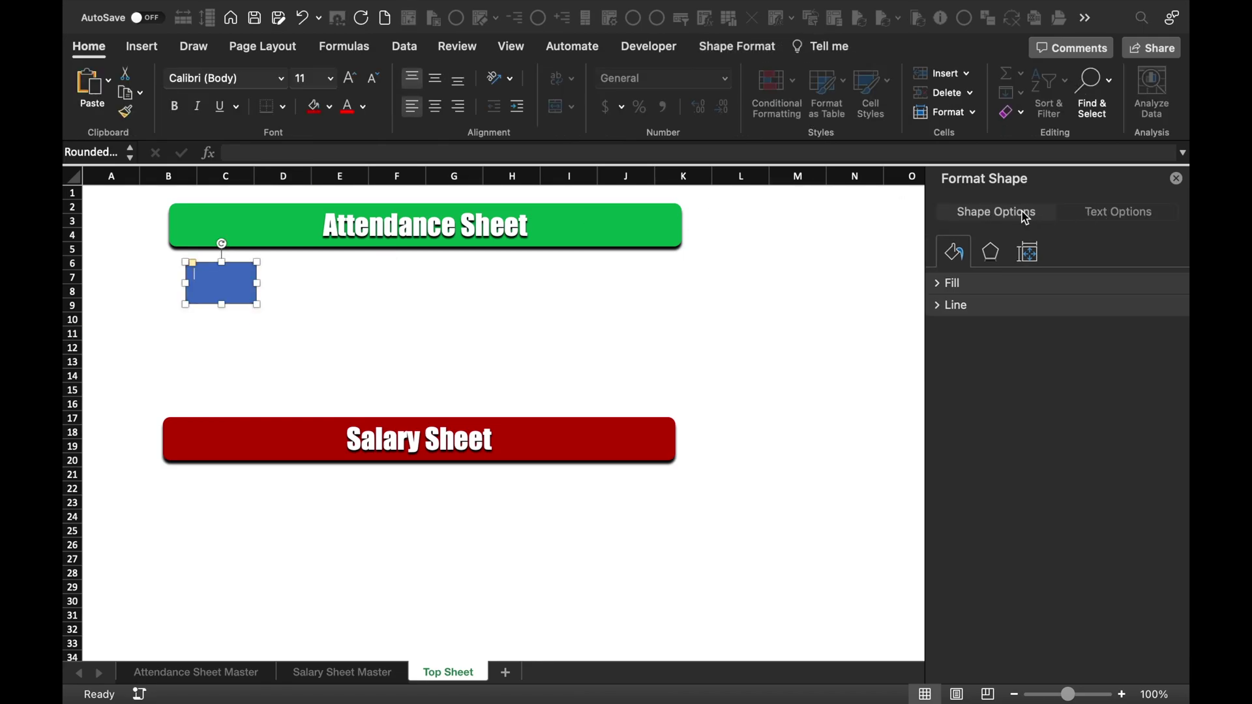
left_click(999, 259)
left_click(1159, 340)
Step: Label the small rectangle Jan and center its text horizontally and vertically
left_click(220, 282)
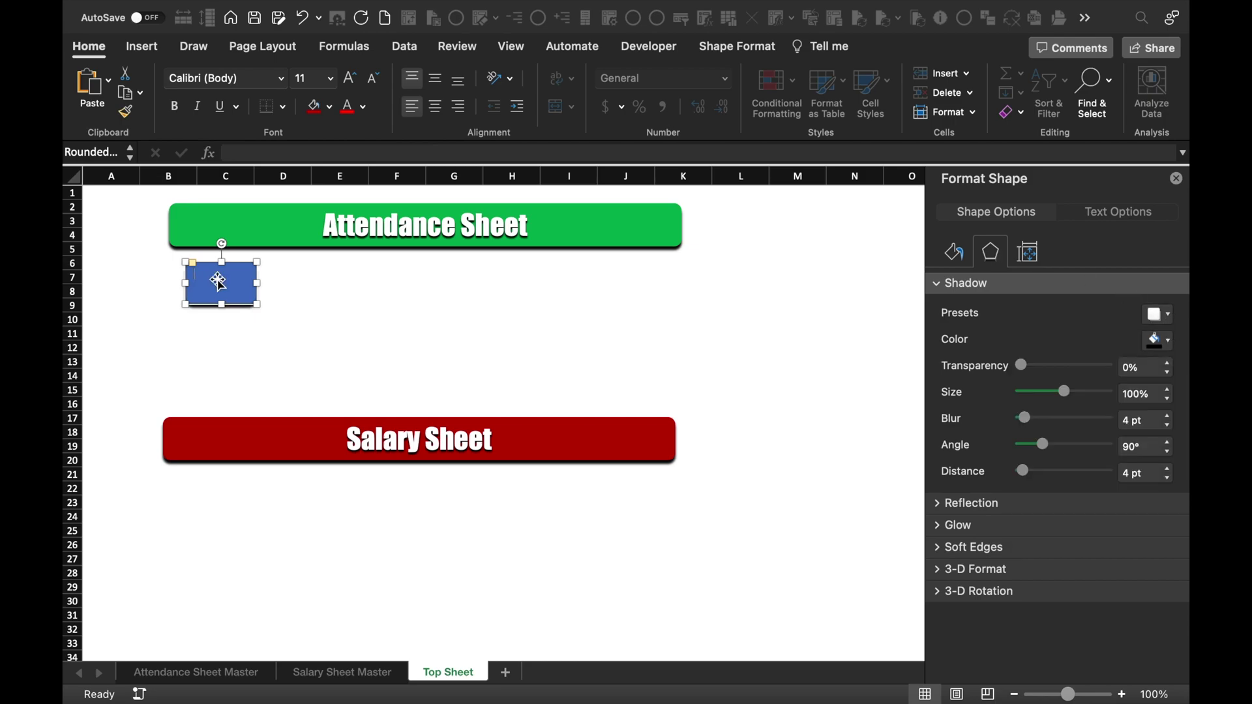
type("Jan")
left_click(435, 108)
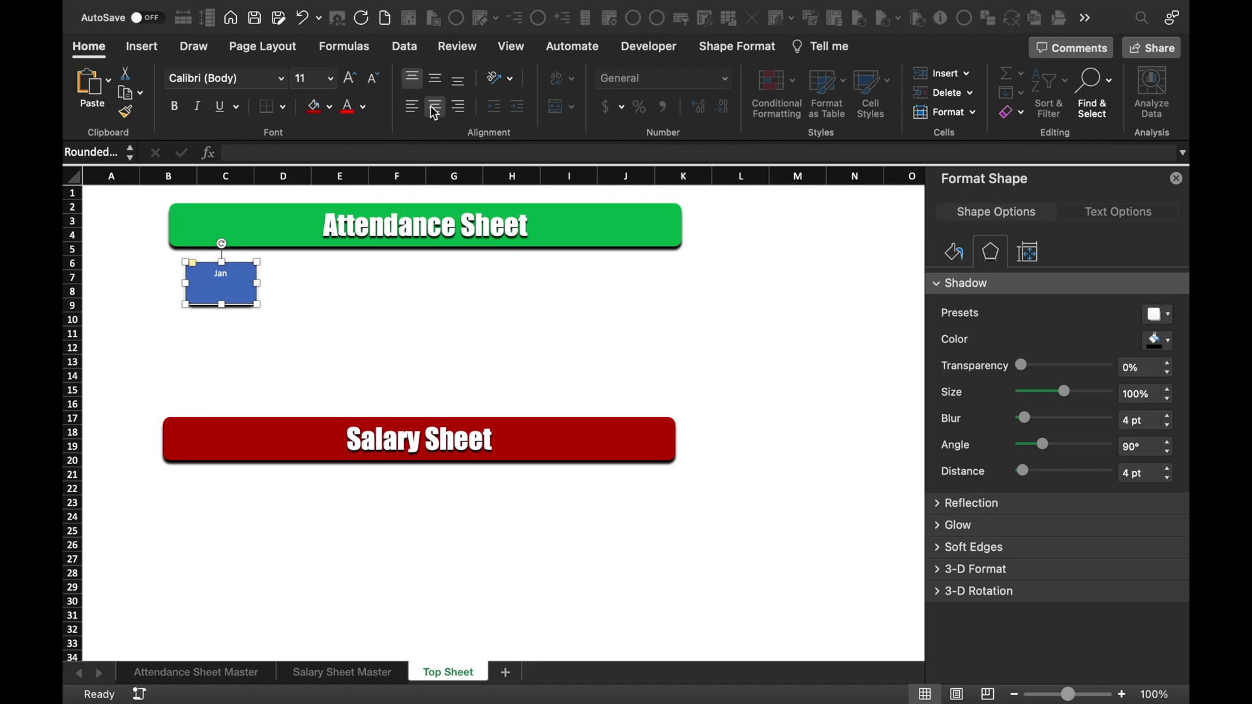
left_click(436, 79)
Step: Set the Jan text to the Impact font at size 20
left_click(281, 79)
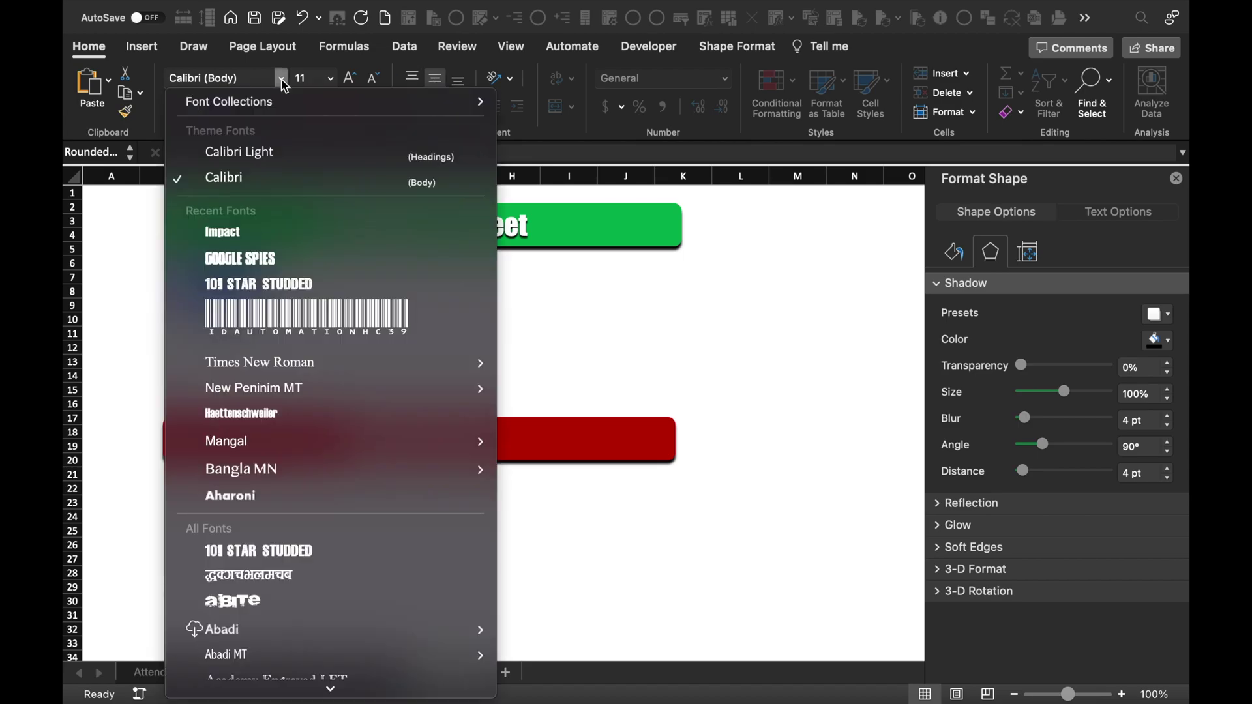
left_click(306, 234)
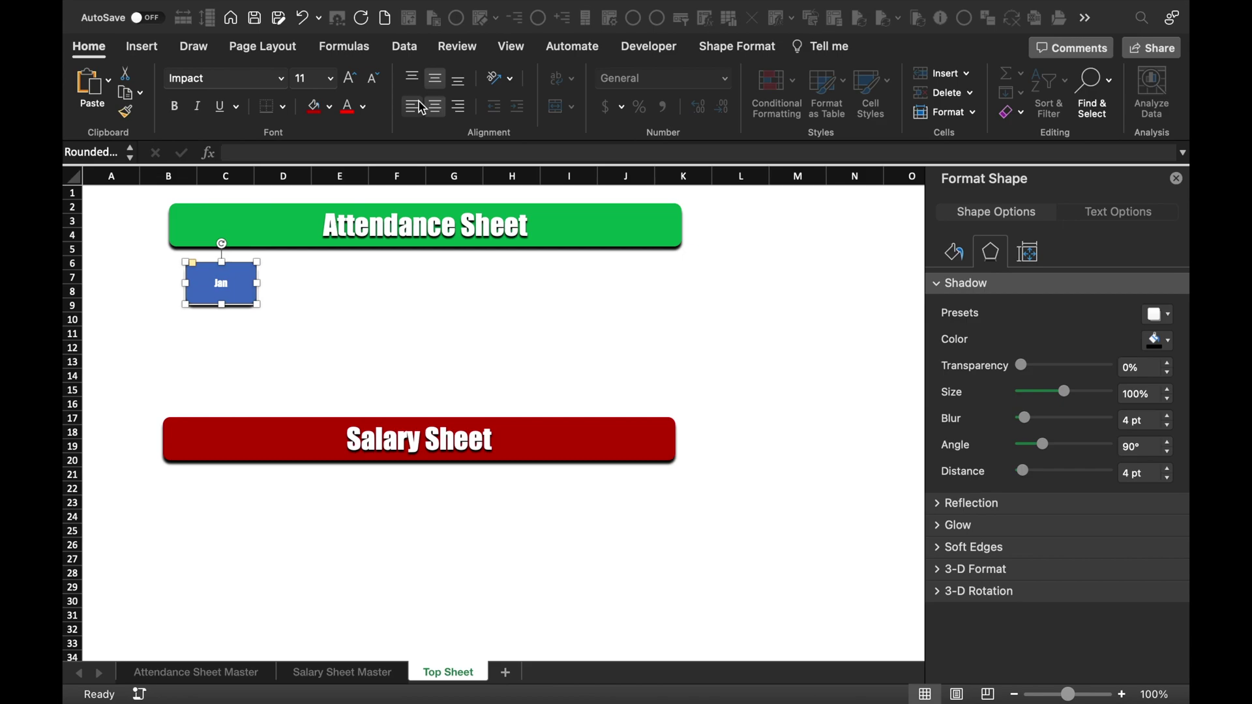
left_click(351, 79)
left_click(350, 80)
left_click(350, 79)
left_click(351, 80)
left_click(350, 80)
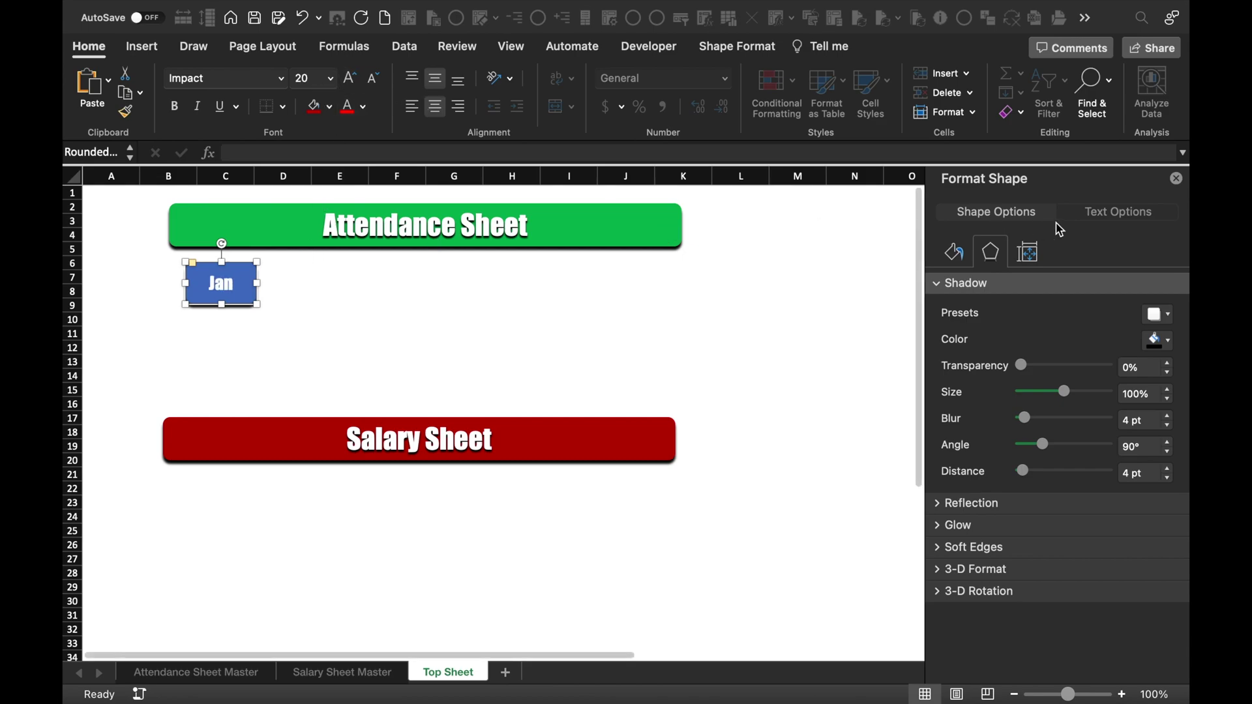
Step: Give the Jan text a black shadow
left_click(1109, 220)
left_click(991, 253)
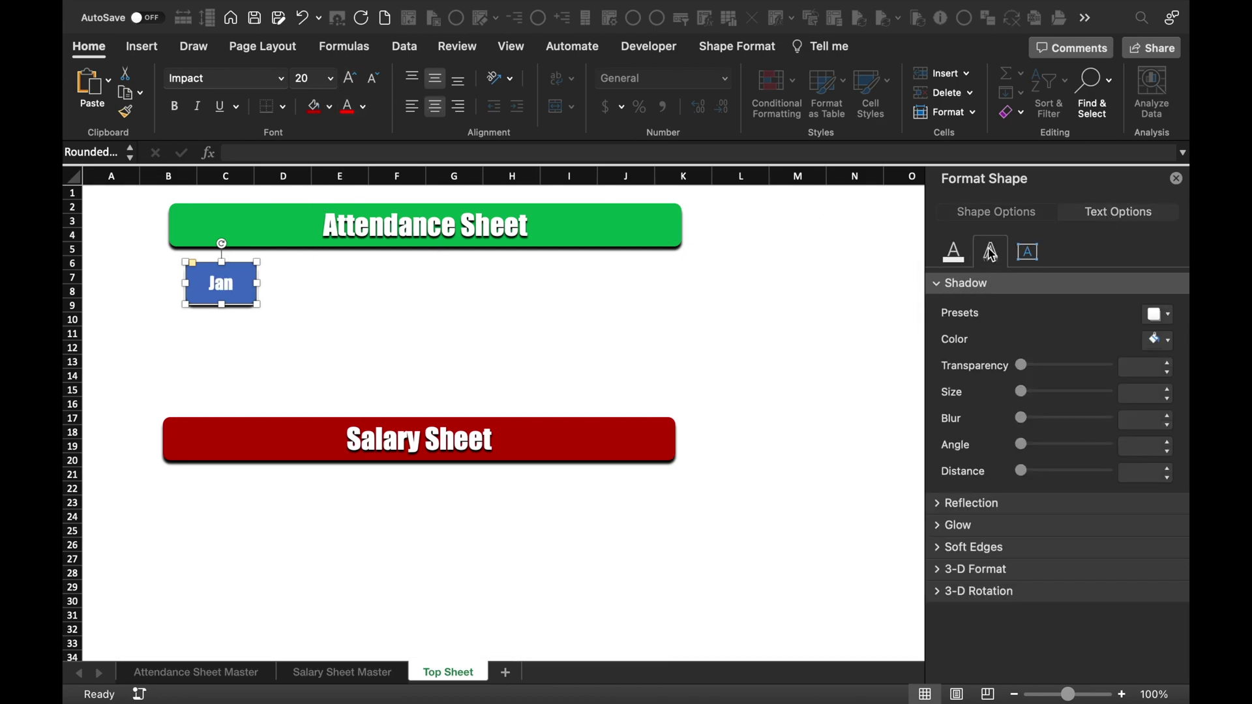
left_click(1155, 338)
left_click(903, 320)
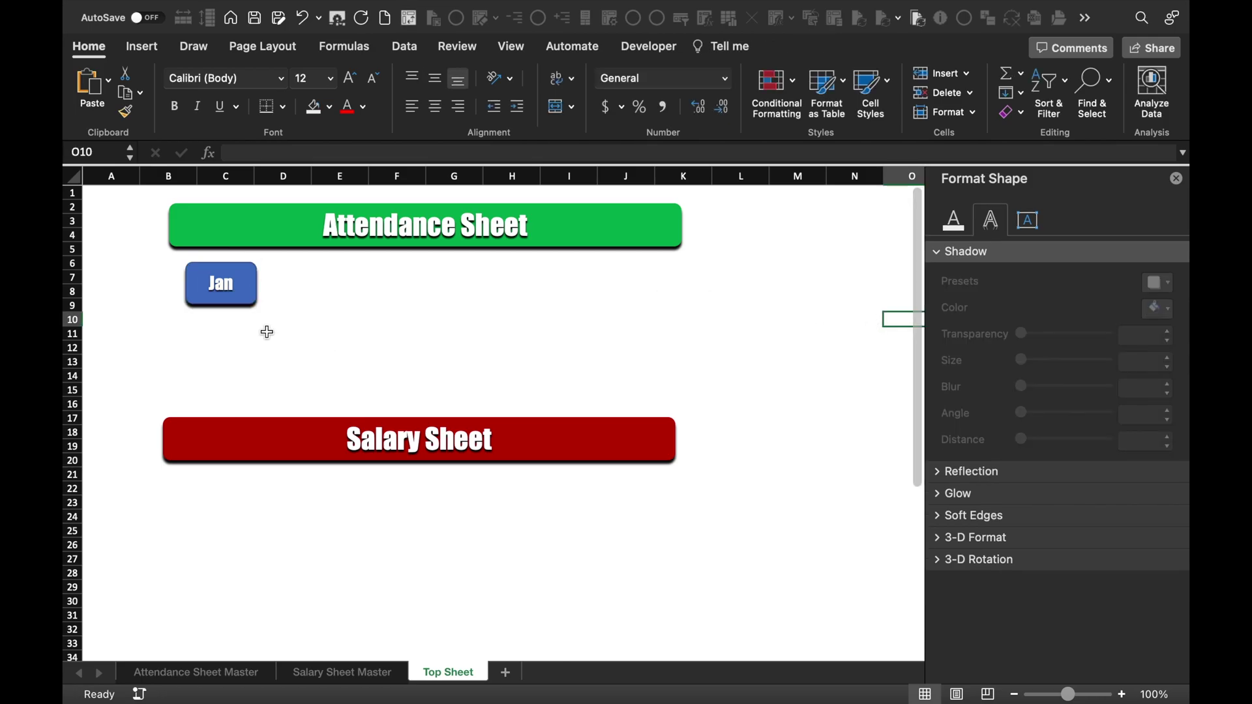
Step: Duplicate the Jan button into a row of six evenly spaced buttons below the Attendance Sheet banner
left_click_drag(242, 297, 330, 306)
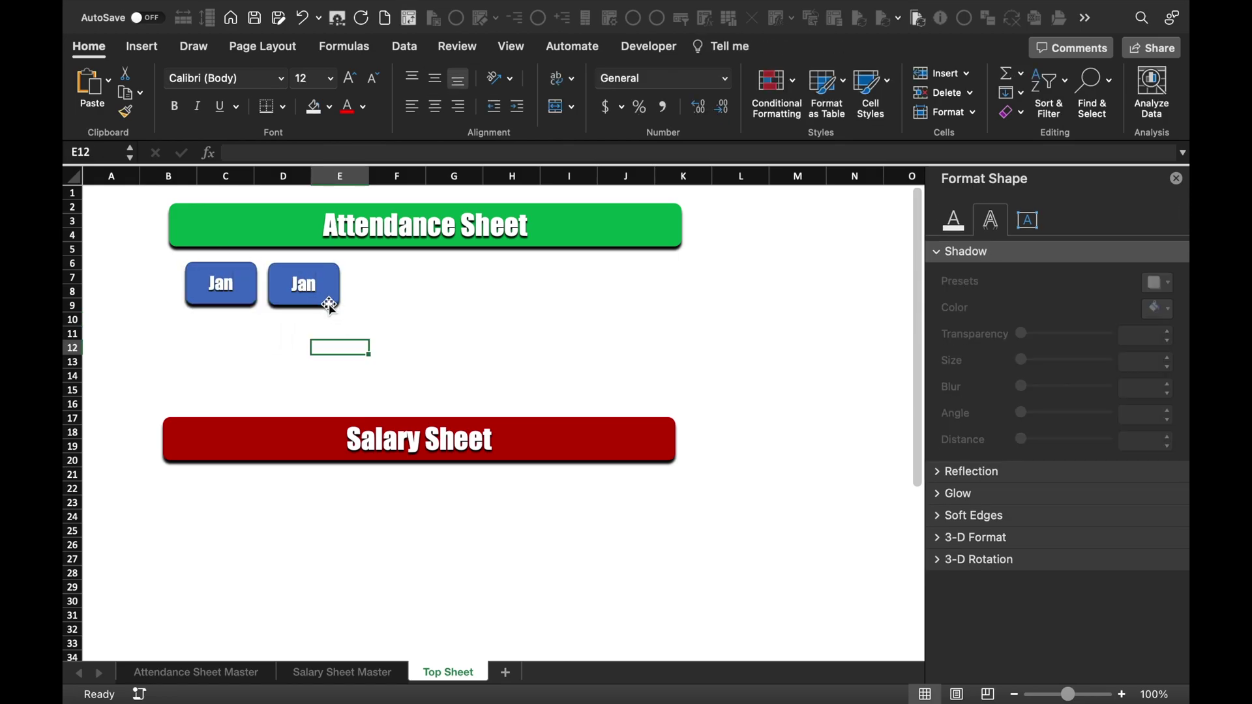
left_click(330, 307)
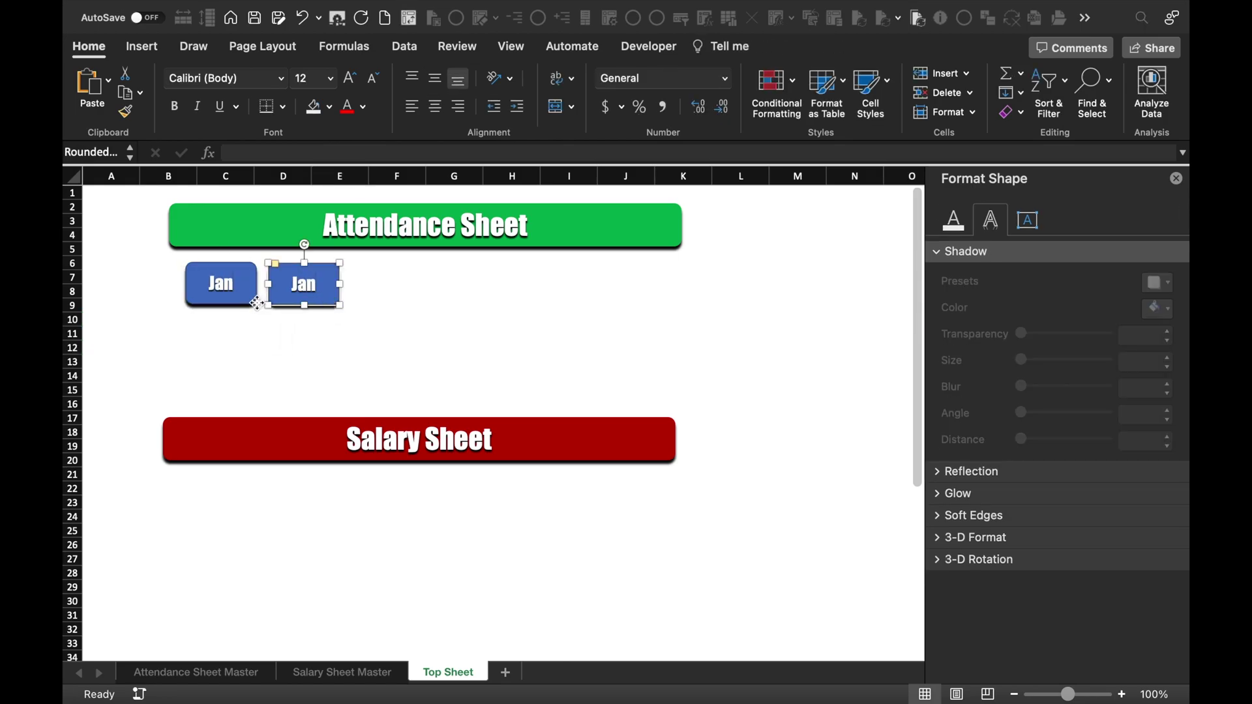
left_click(254, 303, "shift")
left_click_drag(316, 288, 666, 302)
left_click(798, 277)
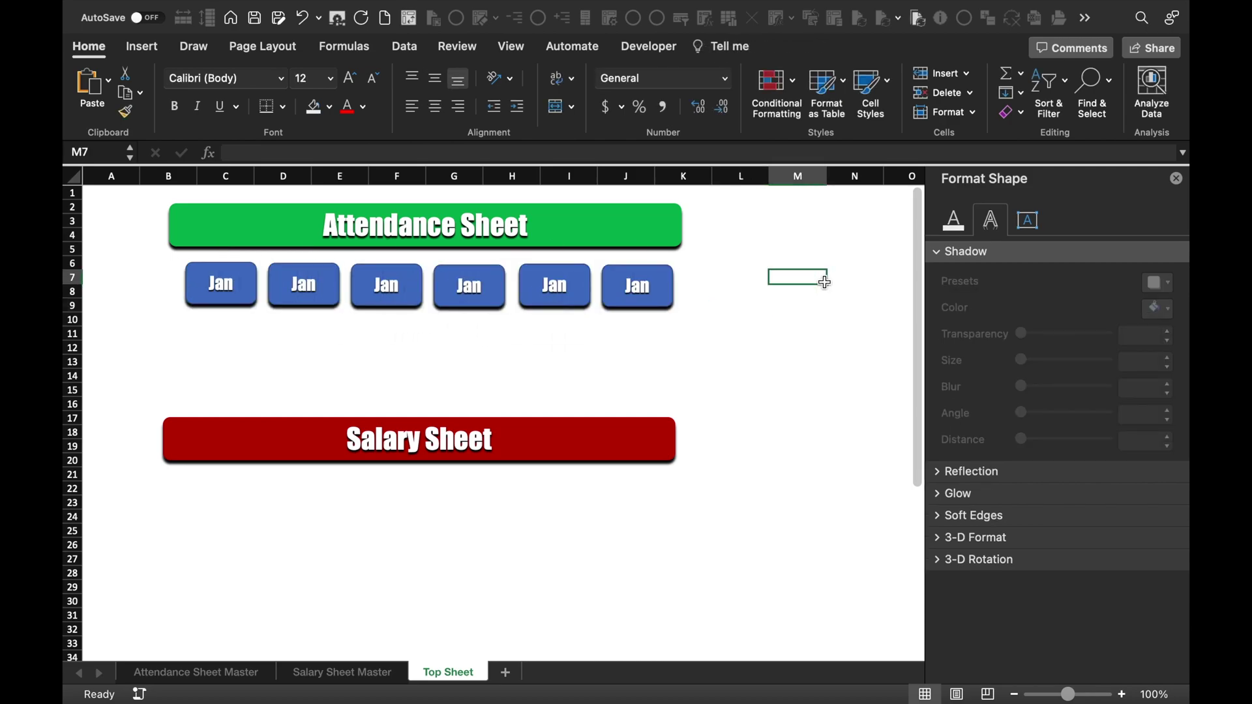
Step: Copy the whole row of six Jan buttons to form a second row above the Salary Sheet banner
left_click(241, 287)
left_click(300, 288, "shift")
left_click(383, 289, "shift")
left_click(483, 295, "shift")
left_click(549, 288, "shift")
left_click(642, 300, "shift")
left_click_drag(642, 300, 650, 385)
key("Escape")
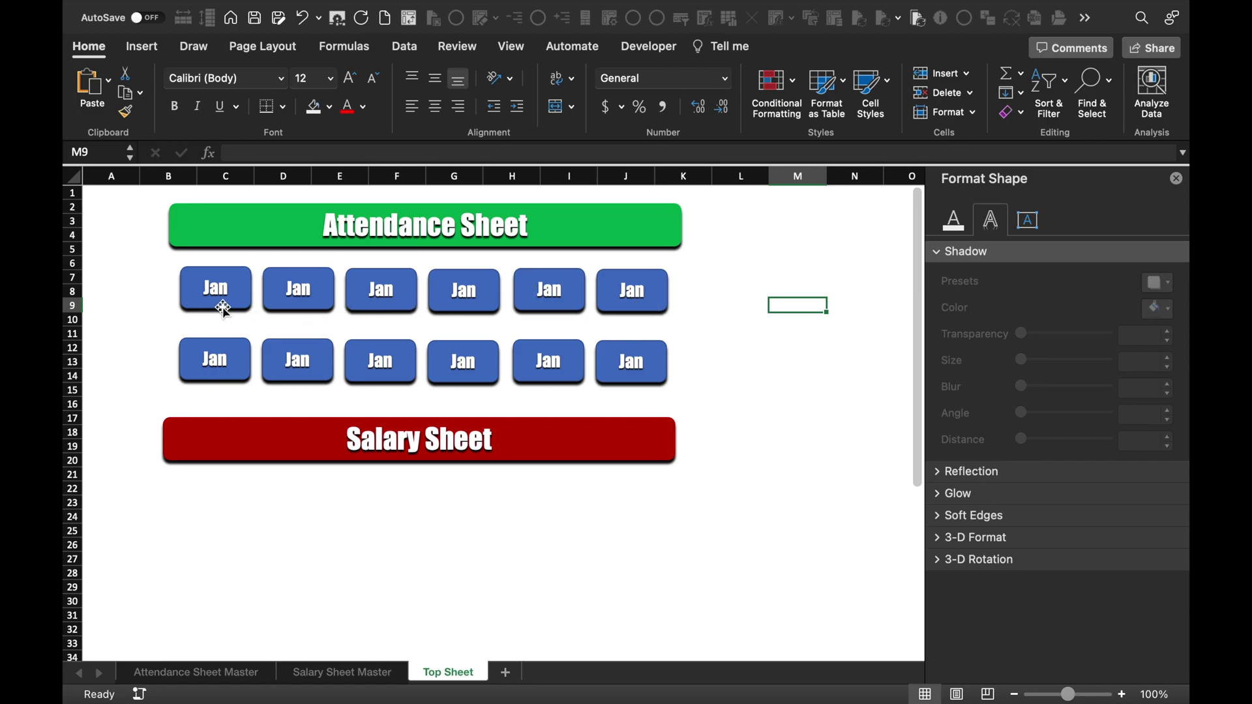
Step: Relabel the second to sixth buttons of the first row Feb, March, April, May and June
double_click(306, 291)
type("Feb")
double_click(384, 290)
type("March")
double_click(467, 290)
type("April")
double_click(549, 291)
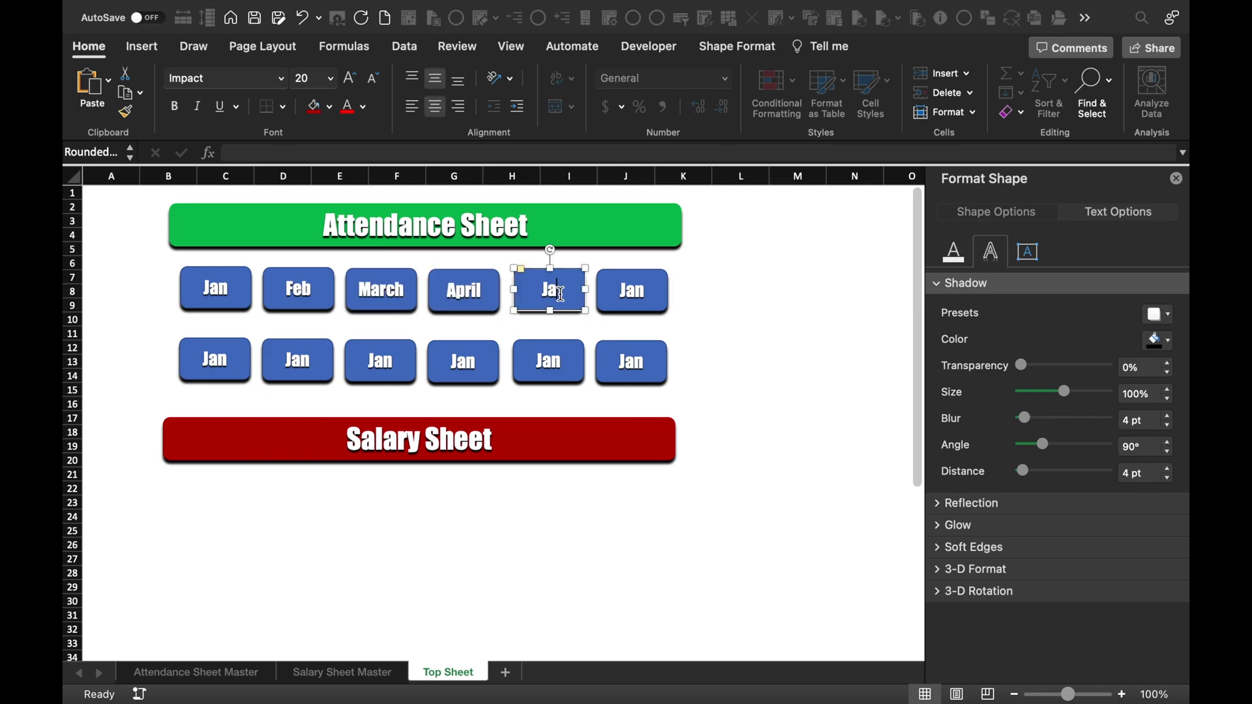
type("May")
double_click(634, 290)
type("June")
Step: Relabel the first three buttons of the second row July, Aug and Sept
double_click(215, 360)
type("July")
double_click(298, 361)
key("BackSpace")
type("Aug")
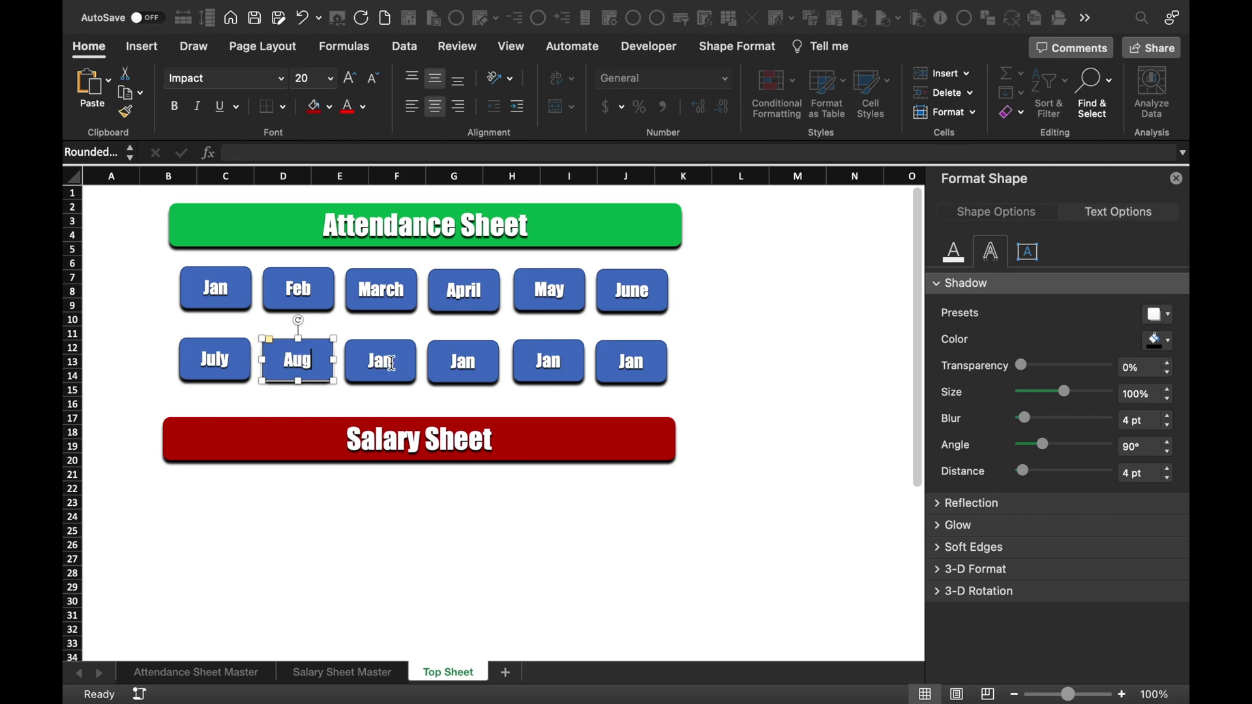
double_click(381, 361)
type("Sept")
Step: Relabel the last three buttons of the second row Oct, Nov and Dec
double_click(464, 362)
type("J")
key("BackSpace")
type("Oct")
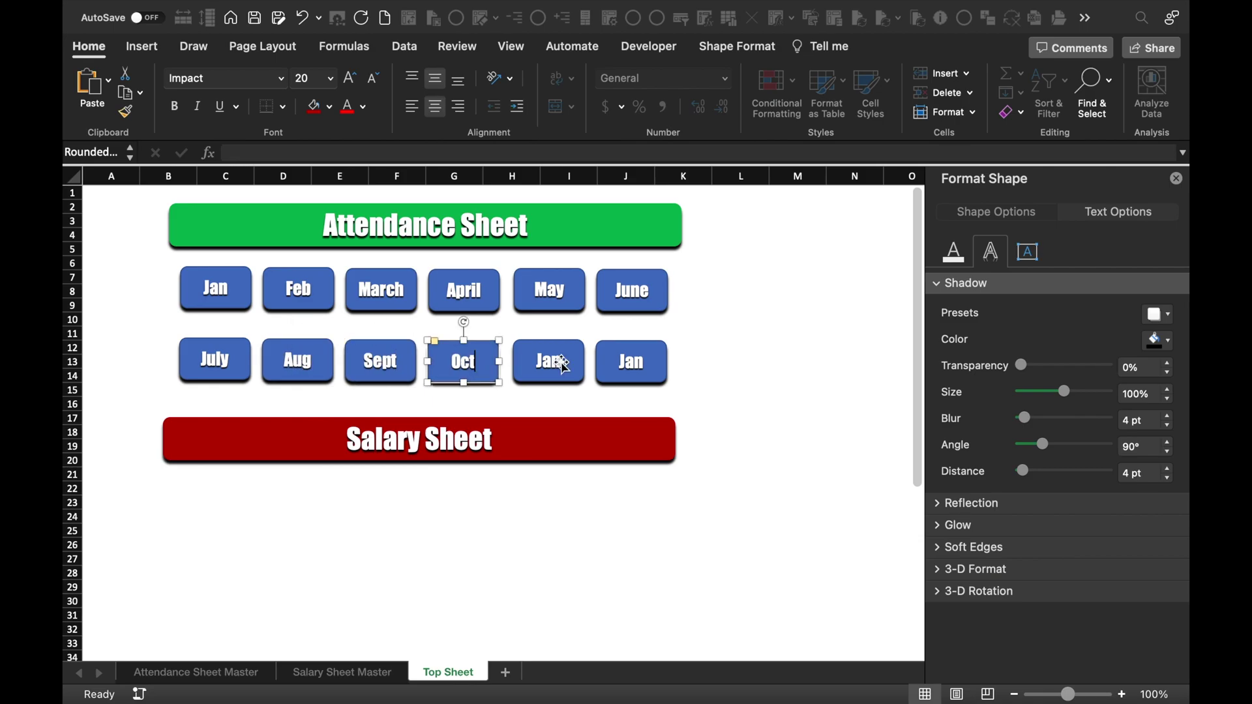
double_click(549, 361)
type("Nov")
double_click(633, 362)
type("J")
key("BackSpace")
type("Dec")
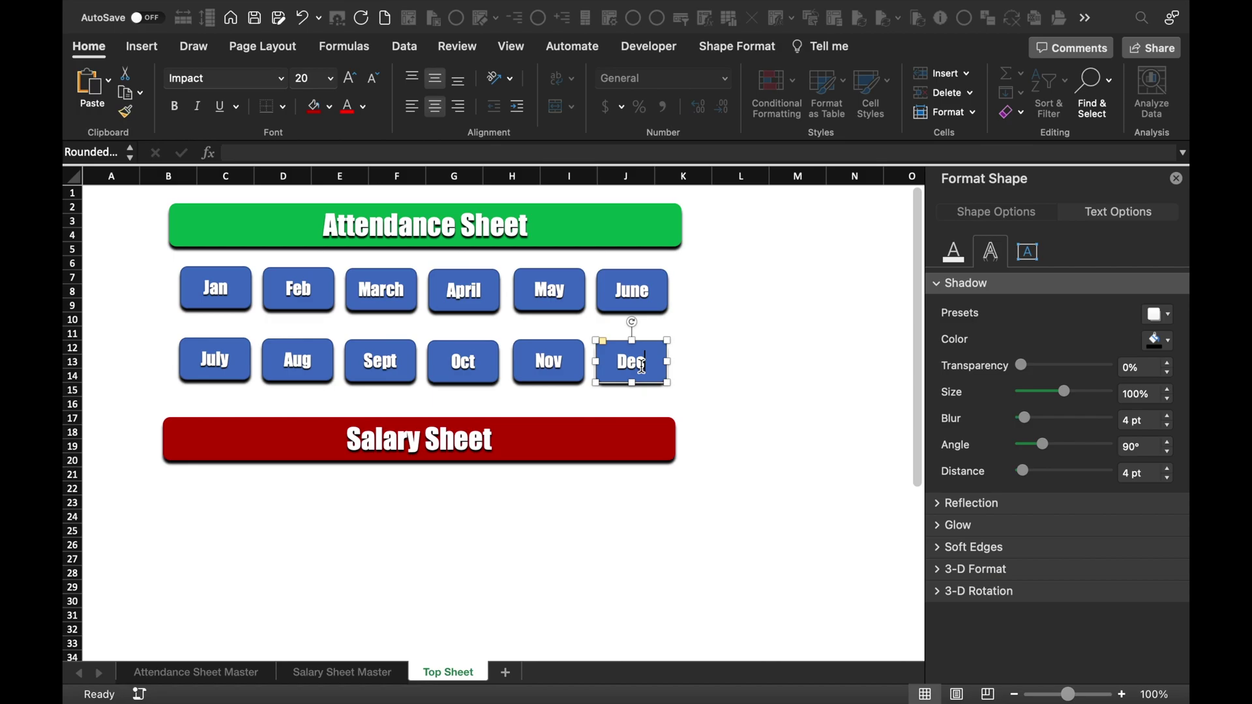
left_click(697, 372)
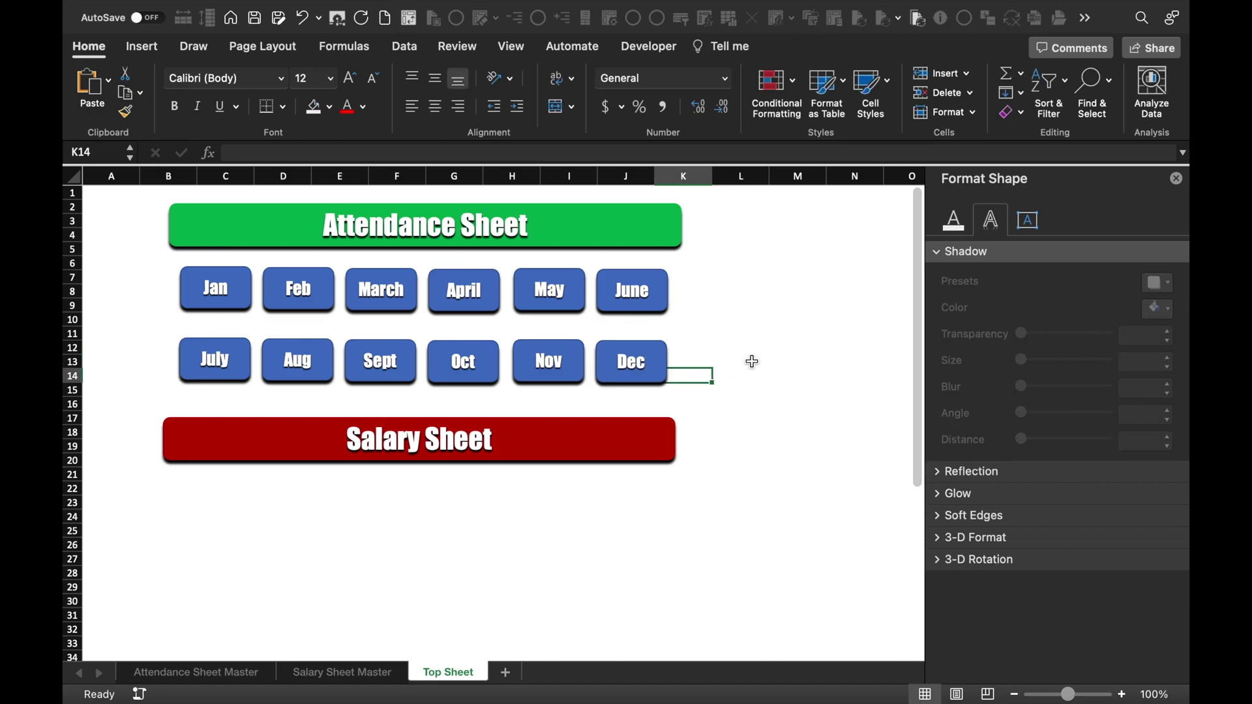
Step: Copy all twelve month buttons below the Salary Sheet banner and close the shape formatting pane
left_click(240, 294)
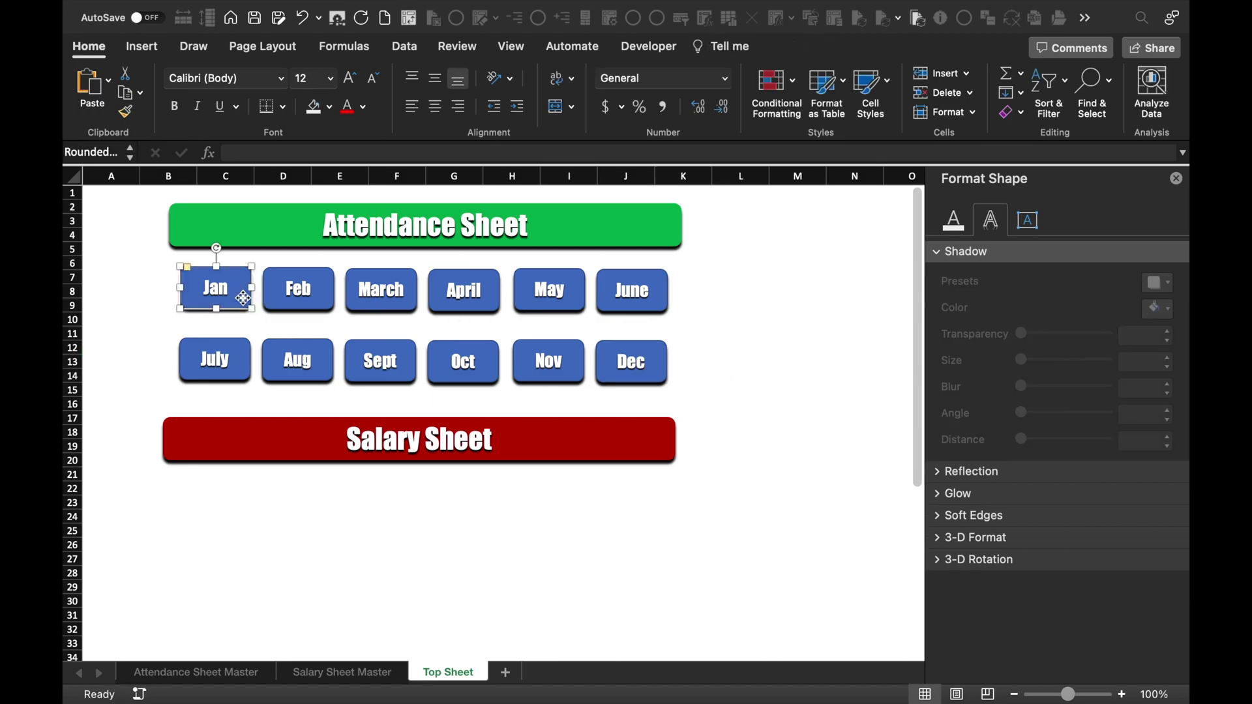
left_click(336, 302, "shift")
left_click(391, 303, "shift")
left_click(561, 304, "shift")
left_click(646, 303, "shift")
left_click(649, 362, "shift")
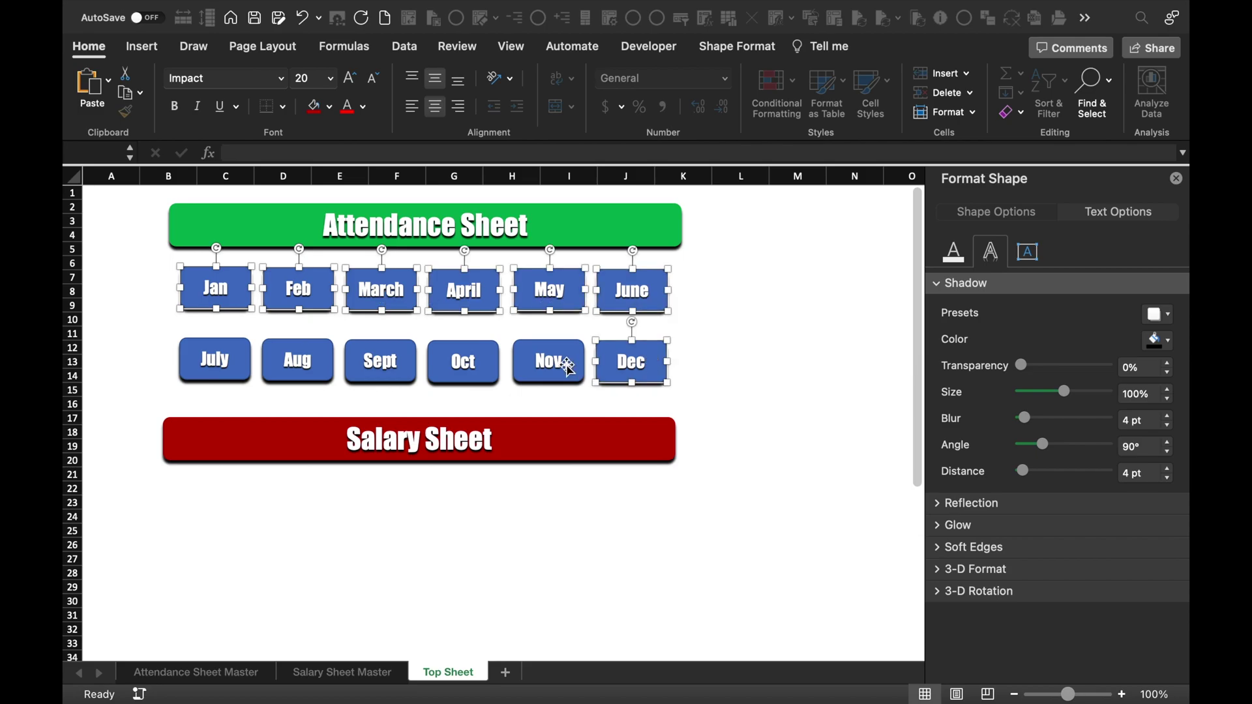
left_click(567, 362, "shift")
left_click(404, 372, "shift")
left_click(326, 373, "shift")
left_click(241, 372, "shift")
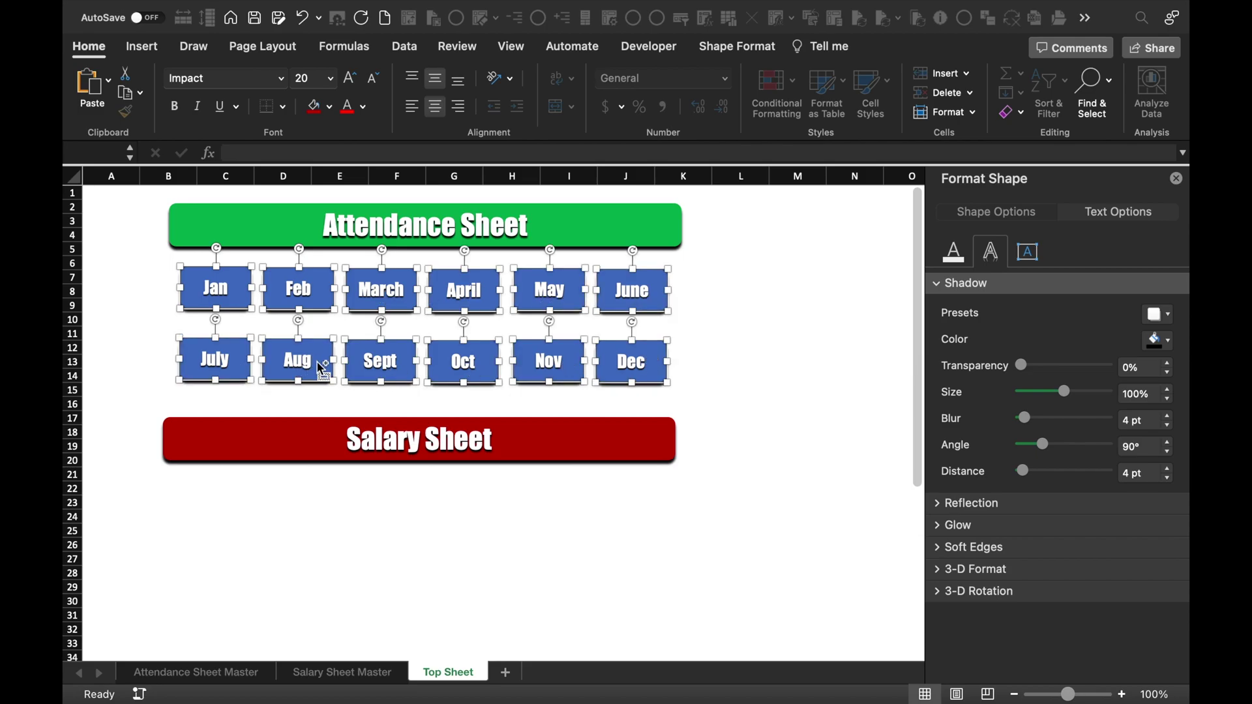
left_click_drag(319, 363, 311, 574)
left_click(759, 424)
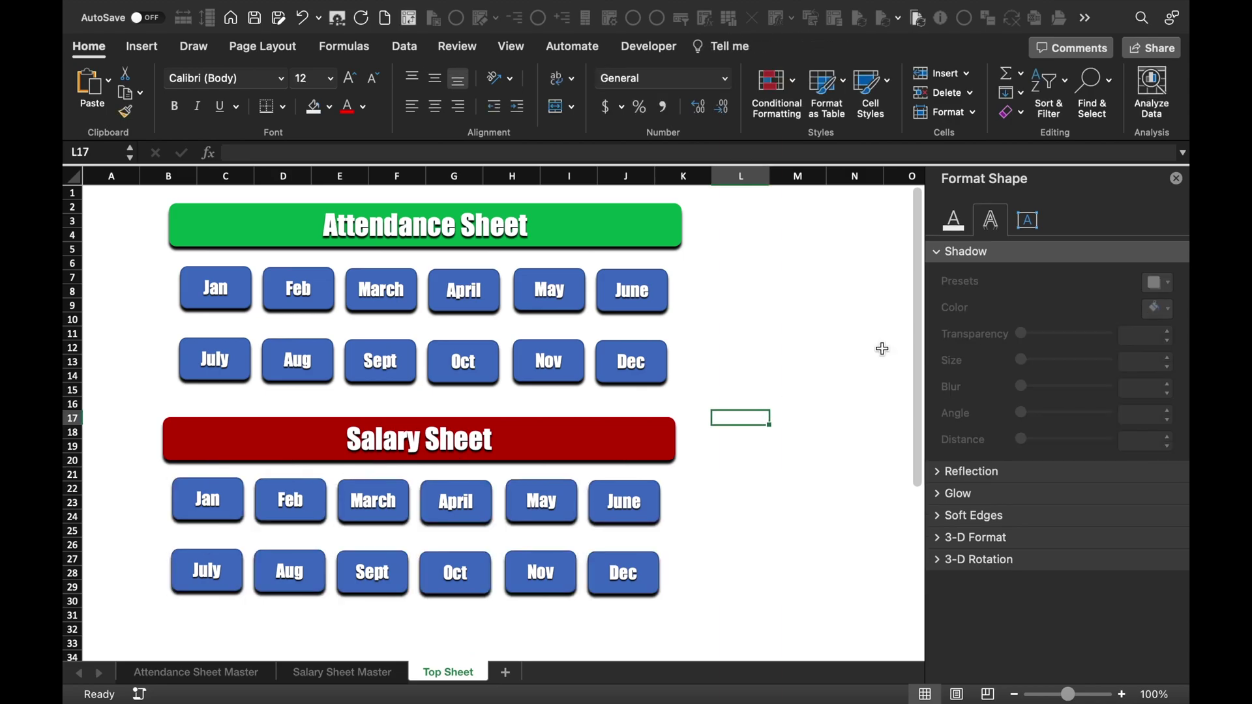
left_click(1174, 180)
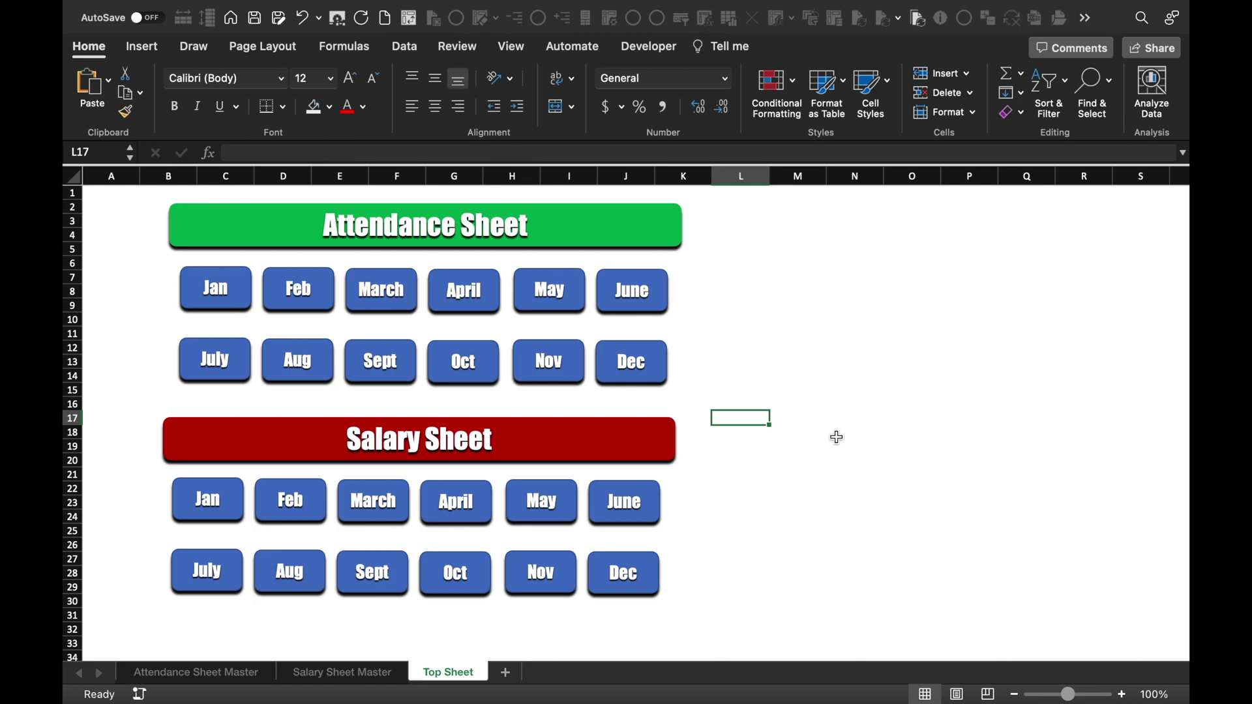
Step: Add blank worksheets after Top Sheet, up to Sheet21
left_click(507, 675)
left_click(577, 674)
left_click(647, 675)
left_click(716, 675)
left_click(785, 674)
left_click(855, 674)
left_click(924, 674)
left_click(996, 674)
left_click(1067, 674)
left_click(1129, 674)
left_click(1112, 674)
left_click(1110, 674)
left_click(1054, 674)
left_click(1110, 674)
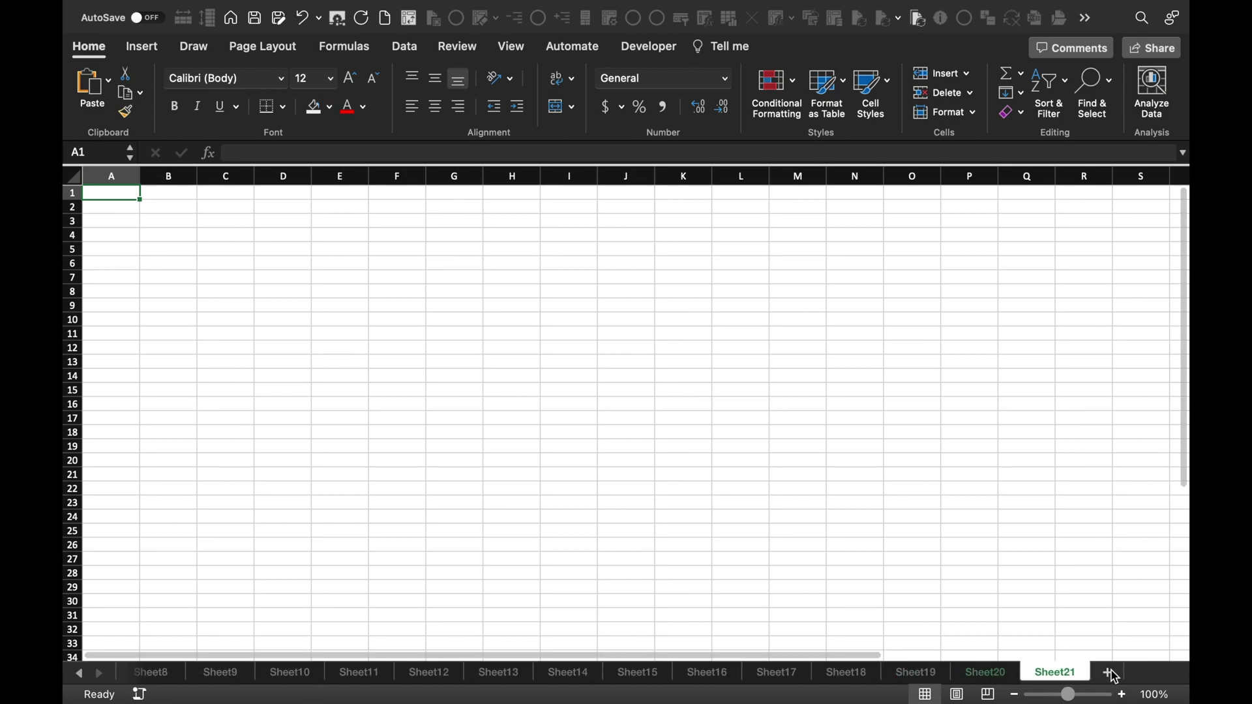
Step: Rename the first three new worksheets after Top Sheet as Jan At., Feb At. and March At
scroll(522, 675, "left", 5)
double_click(518, 675)
type("Jan")
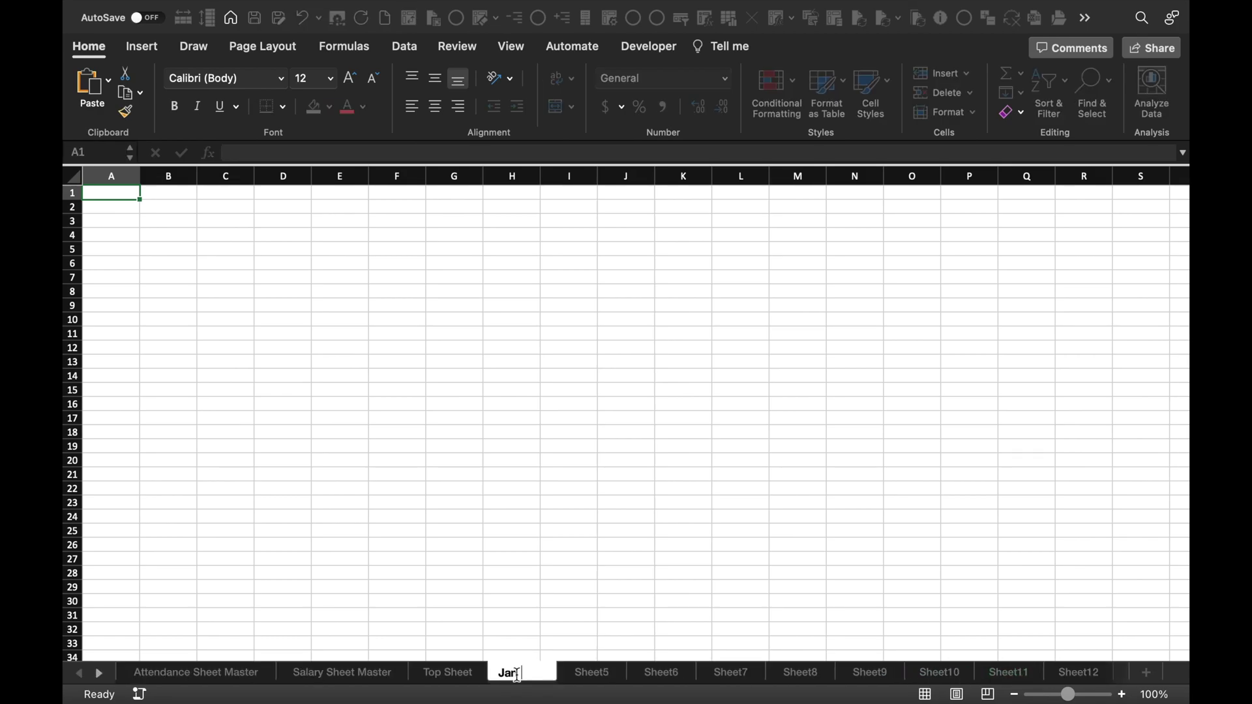
type(" At.")
double_click(592, 673)
type("Feb")
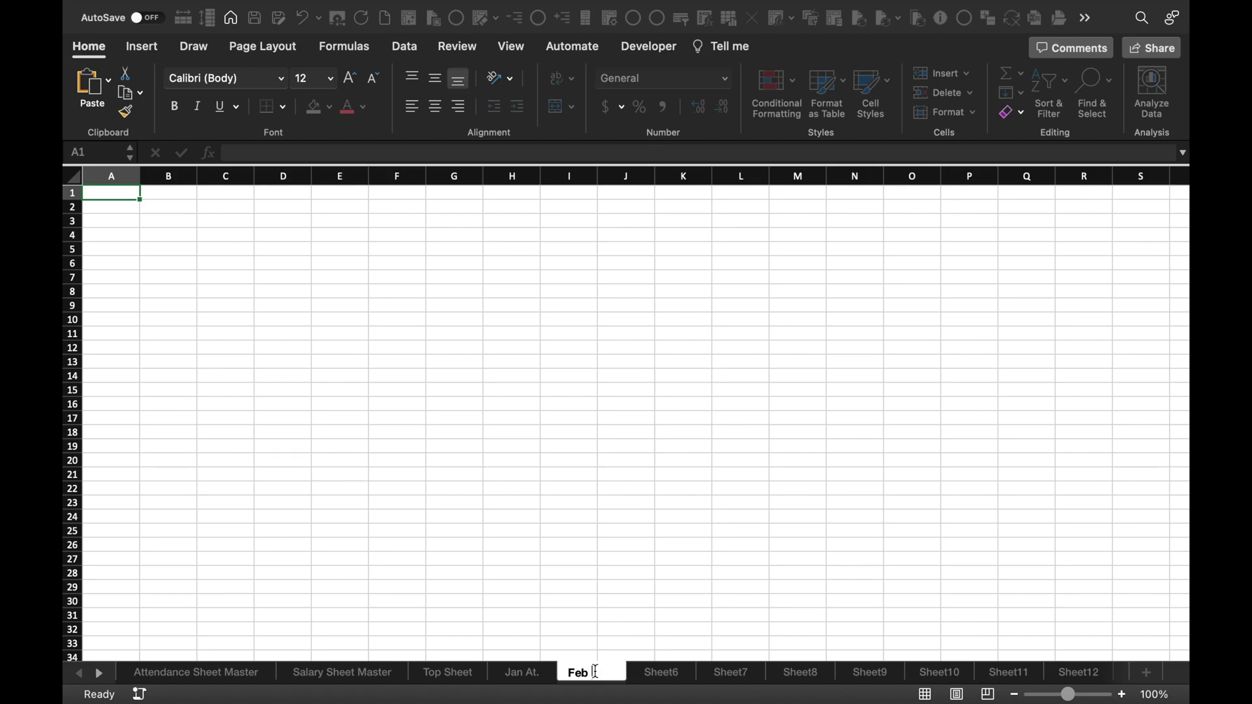
double_click(690, 675)
type("March At")
Step: Rename the three worksheets following March At as April At, May At and June At
double_click(735, 673)
type("April At")
double_click(809, 674)
type("May At")
double_click(874, 673)
type("June At")
Step: Rename the three worksheets following June At as July At, Aug At and Sept At
double_click(947, 674)
type("July At")
double_click(1015, 674)
type("Aug At")
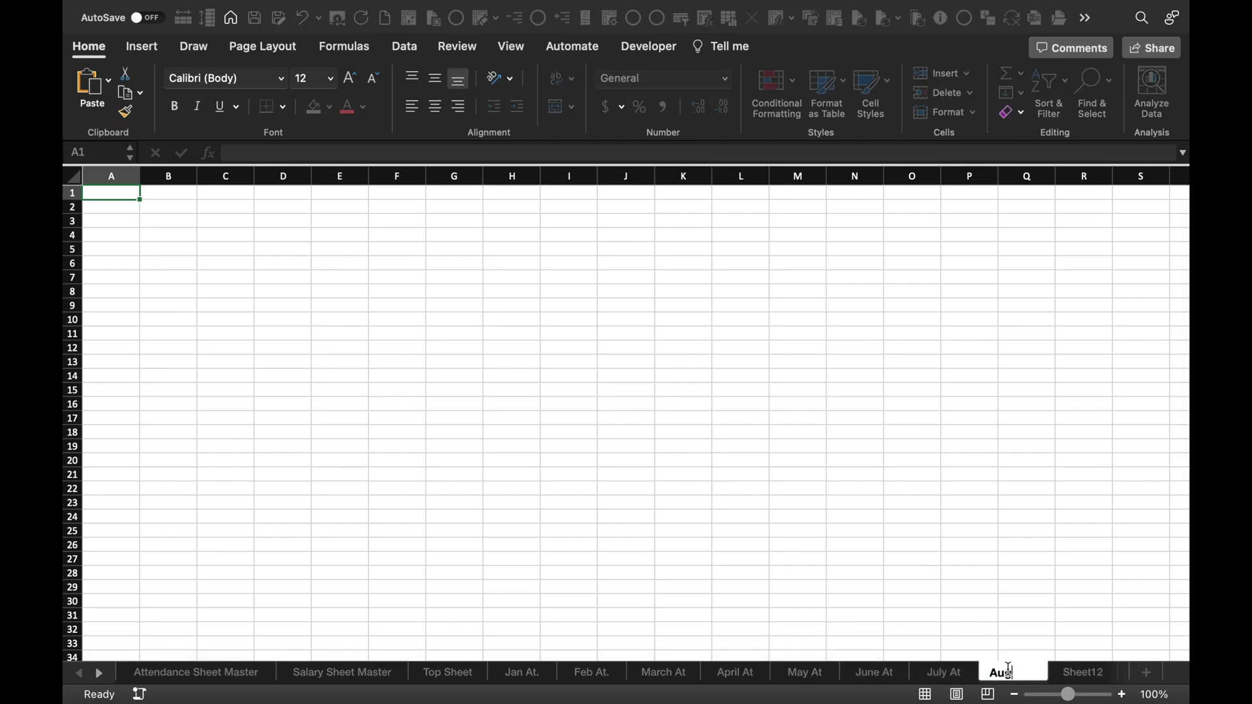
double_click(1094, 672)
type("Sept At")
Step: Rename the three worksheets following Sept At as Oct At, Nov At and Dec At
scroll(592, 531, "right", 5)
double_click(710, 672)
type("Oct At")
double_click(772, 674)
type("Nov At")
double_click(851, 672)
type("Dec At")
left_click(914, 603)
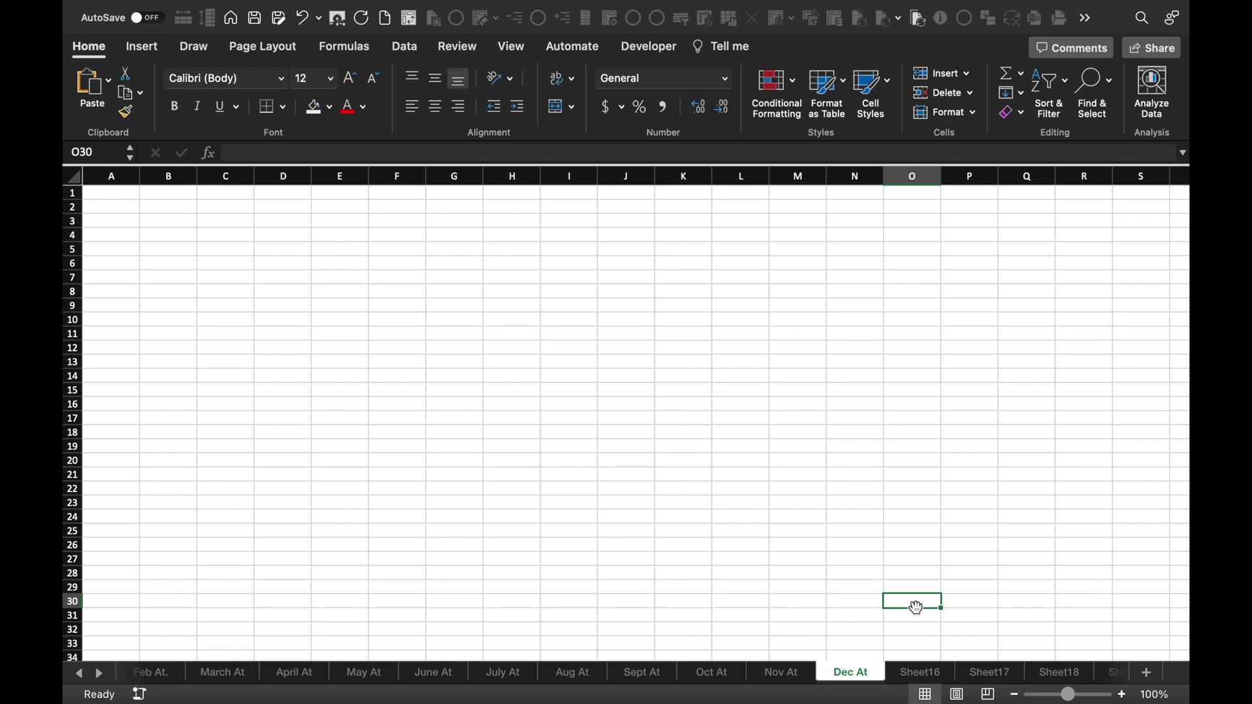
Step: Rename the three worksheets following Dec At as Jan Sl, Feb Sl and March SL
double_click(929, 673)
type("Jan Sl")
double_click(986, 672)
type("Feb Sl")
double_click(1060, 673)
type("M")
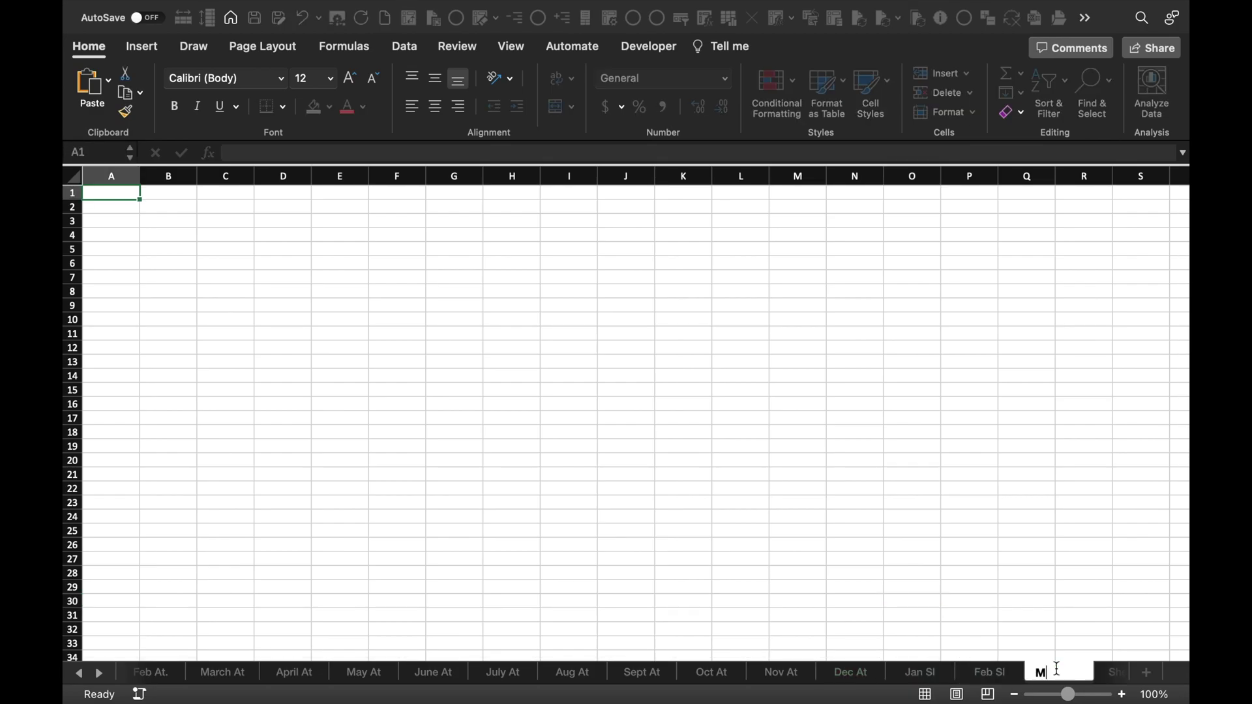
type("arch SL")
left_click(1026, 587)
Step: Rename the three worksheets following March SL as April Sl, May Sl and June Sl
scroll(457, 673, "right", 5)
double_click(782, 672)
type("April Sl")
double_click(854, 672)
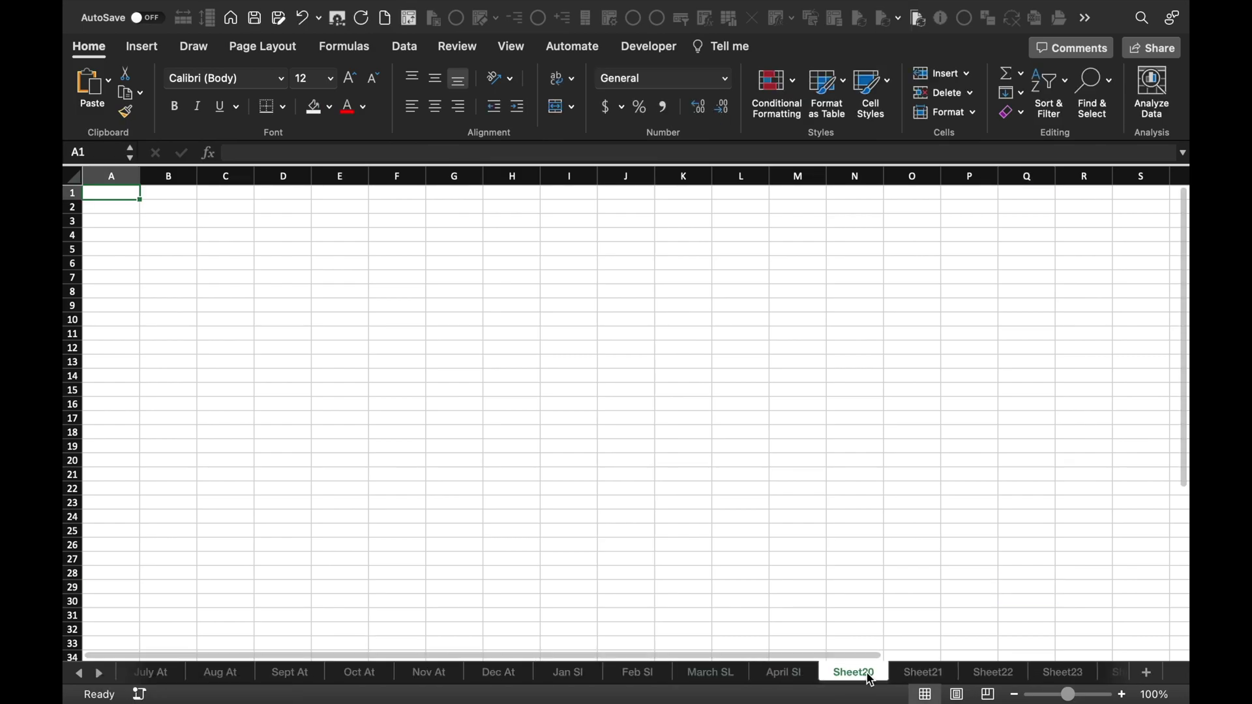
type("May Sl")
left_click(955, 609)
double_click(923, 672)
type("June Sl")
Step: Rename the three worksheets following June Sl as July Sl, Aug Sl and Sept SL
double_click(992, 672)
type("July Sl")
double_click(1063, 673)
type("Aug Sl")
left_click(1037, 627)
double_click(1069, 672)
type("Sept SL")
Step: Rename the three worksheets following Sept SL as Oct Sl, Nov Sl and Dec Sl
double_click(1112, 673)
type("Oct Sl")
double_click(1112, 674)
type("Nov Sl")
double_click(1113, 674)
type("Dec Sl")
left_click(1028, 602)
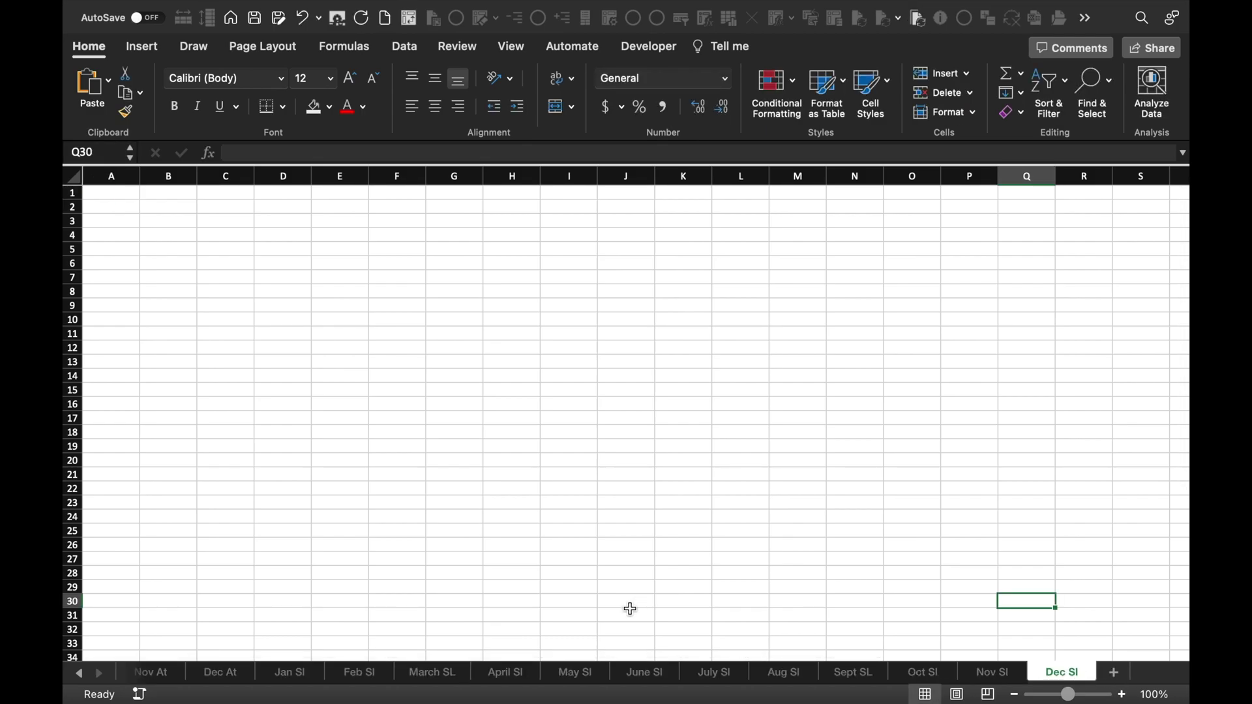
Step: Return to the Top Sheet worksheet
left_click(79, 673)
left_click(380, 532)
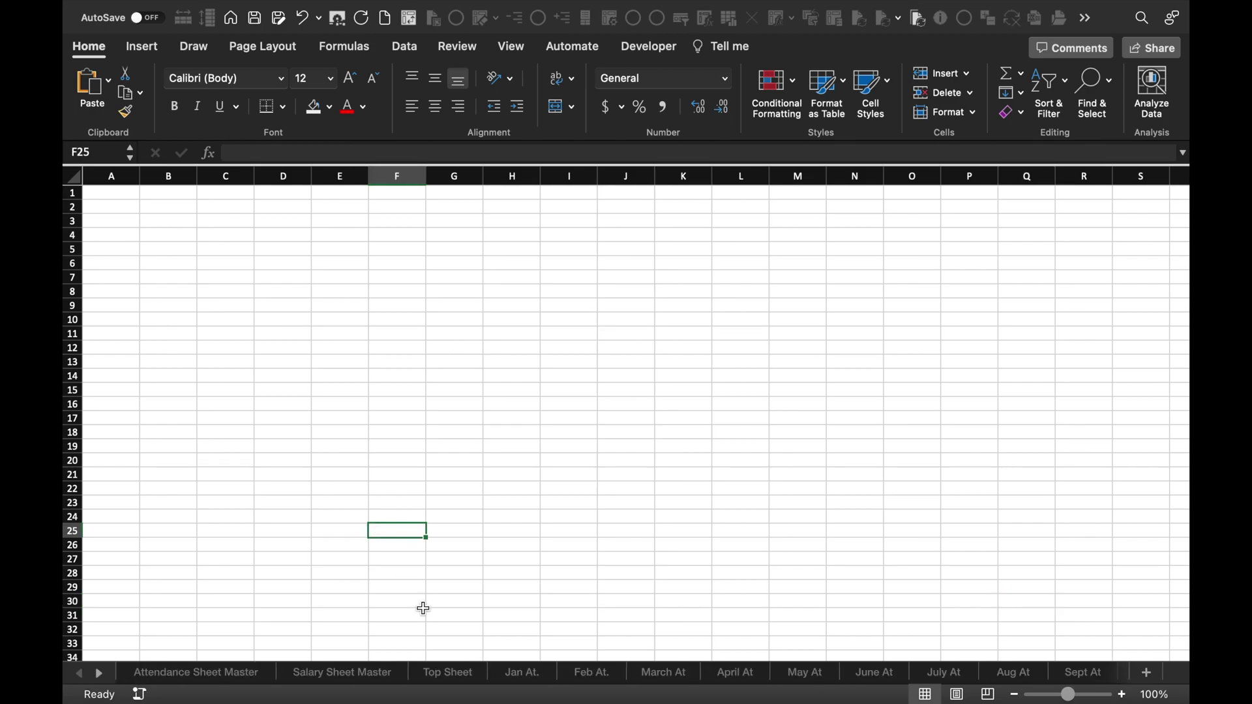
left_click(448, 673)
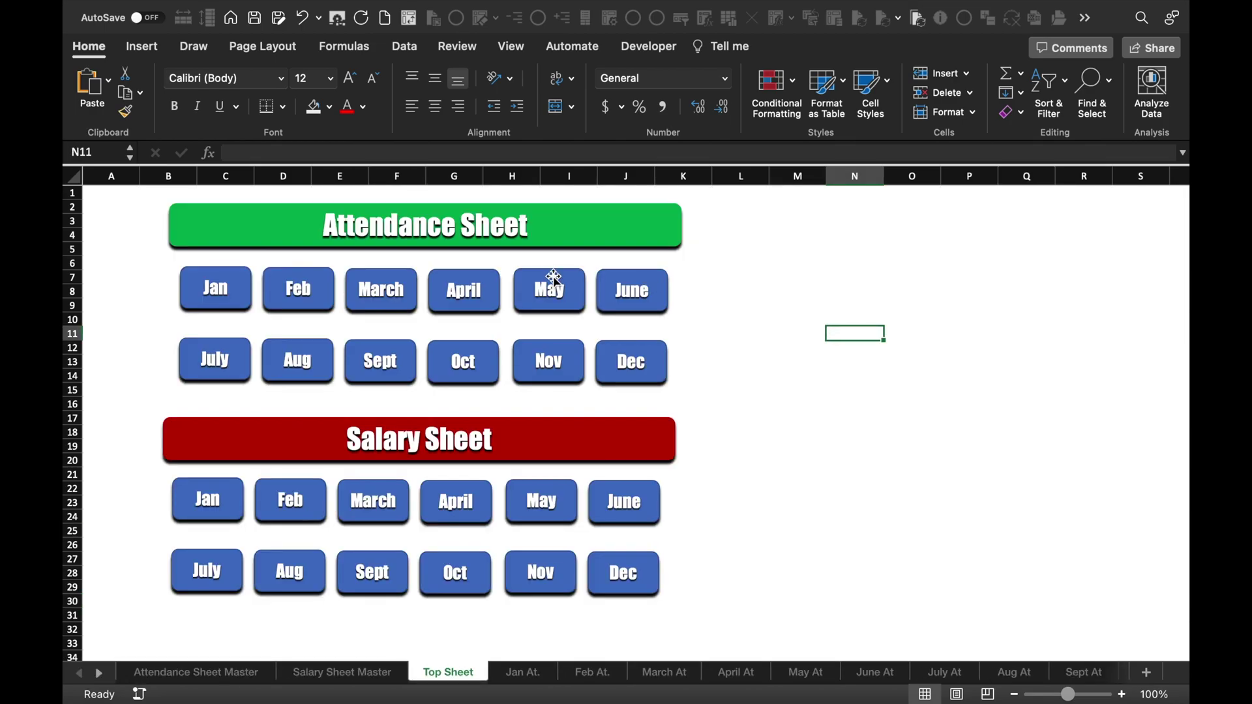
Step: Start a hyperlink on the Jan button under Attendance Sheet that targets a place in this document
left_click(236, 299)
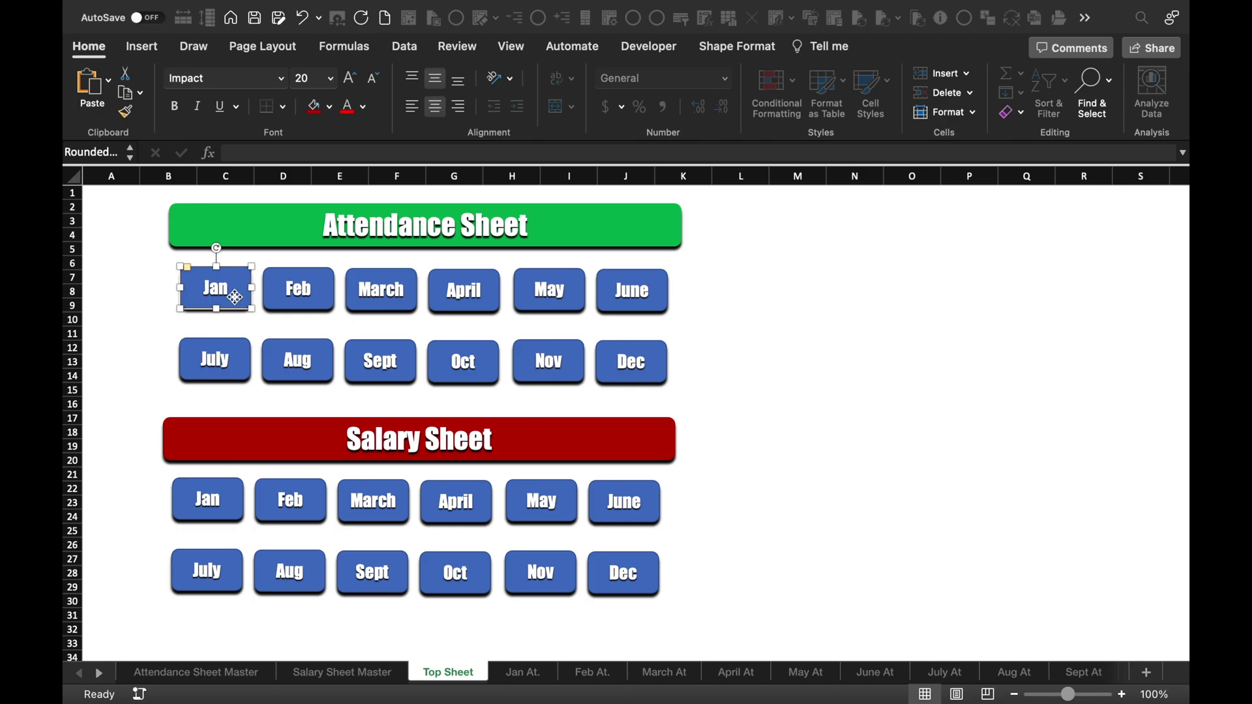
right_click(236, 299)
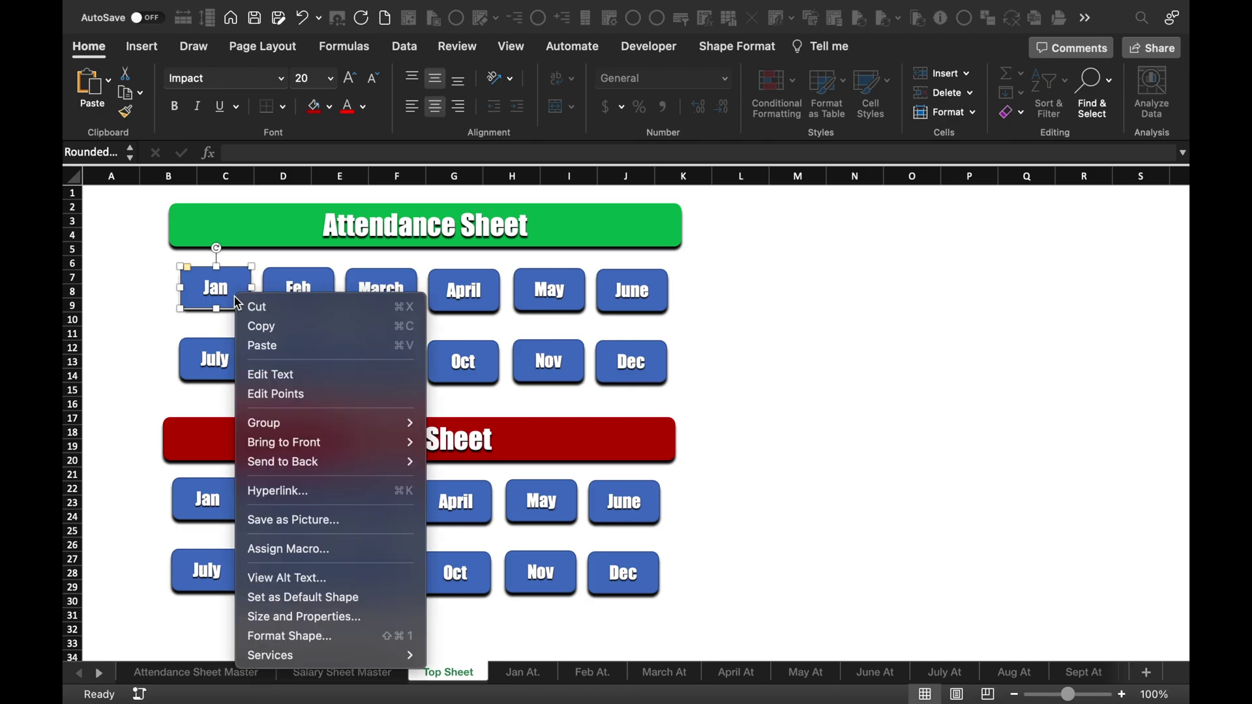
left_click(339, 498)
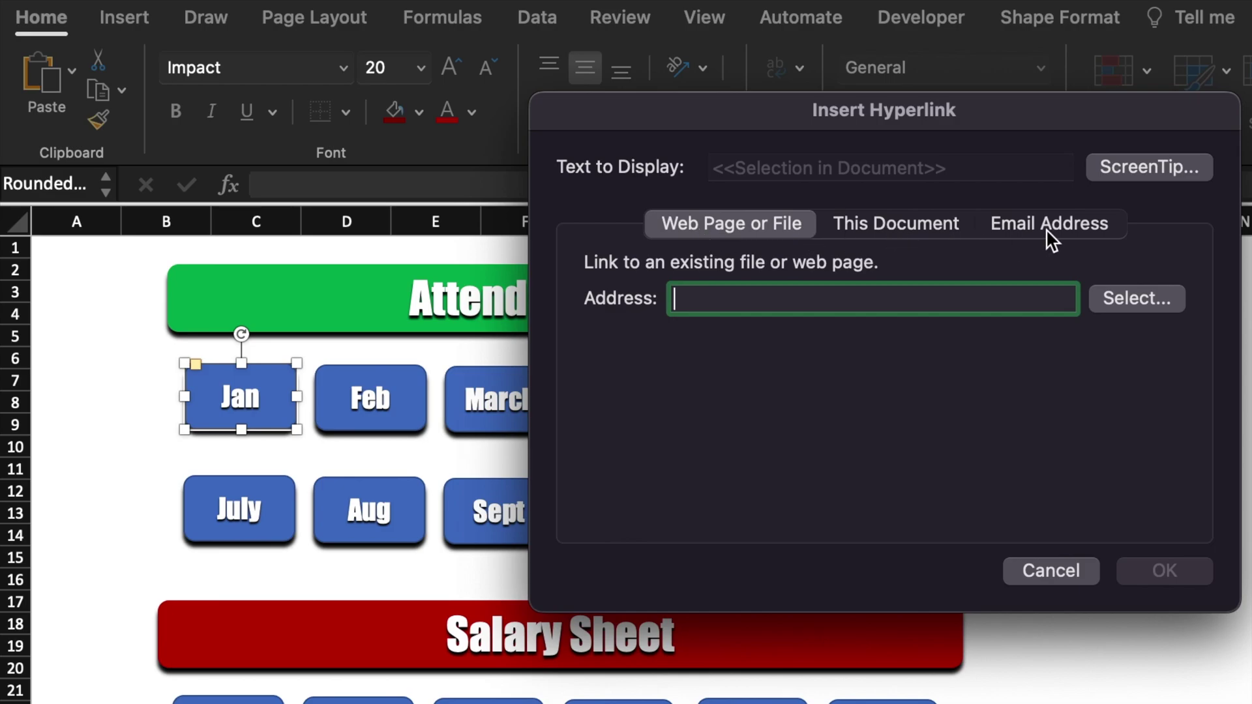
left_click(935, 233)
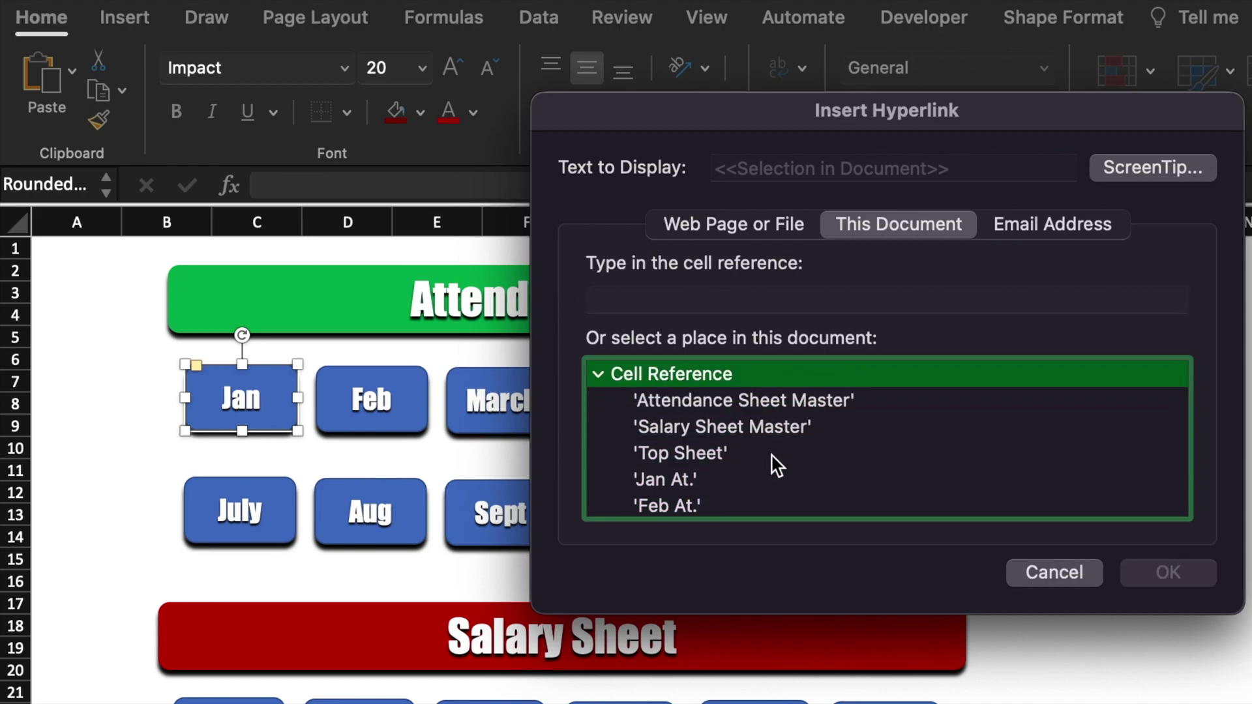
Step: Look through the worksheets offered as hyperlink targets in this document
key("Down")
key("Down")
key("Down")
key("Down")
key("Down")
key("Down")
key("Down")
key("Down")
key("Down")
key("Down")
key("Down")
key("Down")
key("Down")
key("Down")
key("Down")
key("Down")
key("Down")
key("Down")
key("Down")
key("Down")
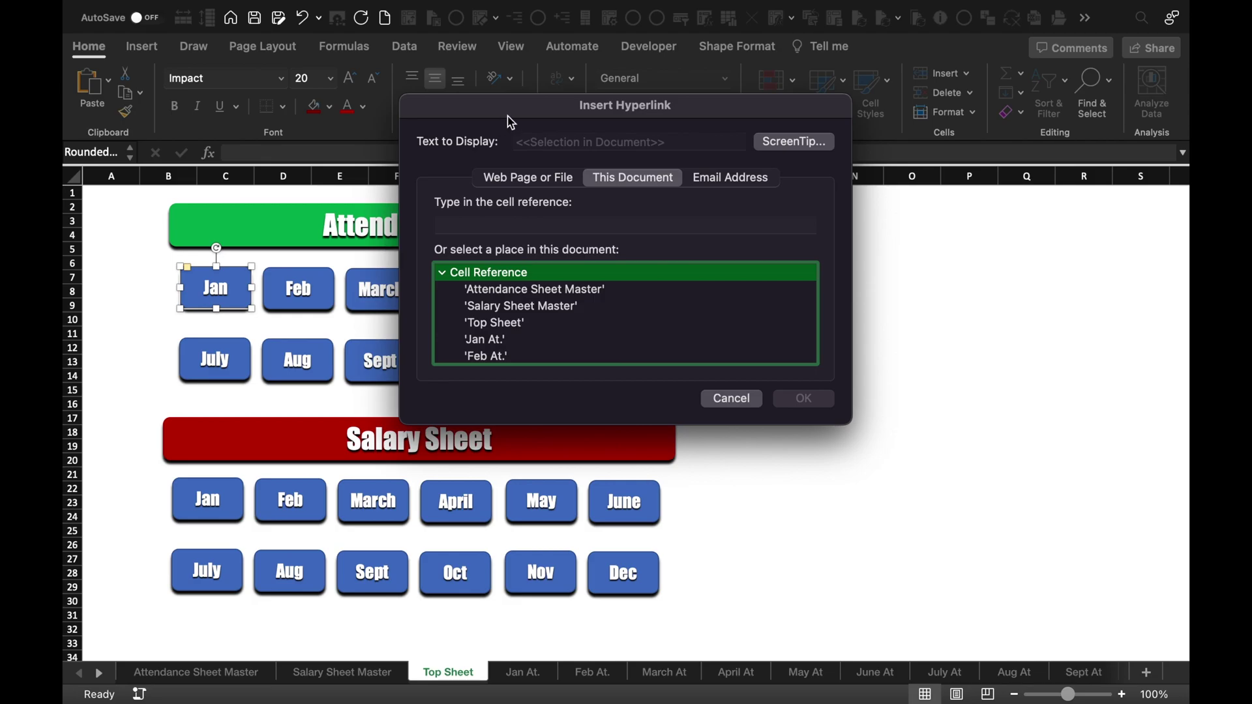
Step: Set the 'Jan At.' worksheet as the Attendance Jan button's link target and apply the hyperlink
left_click_drag(511, 122, 585, 142)
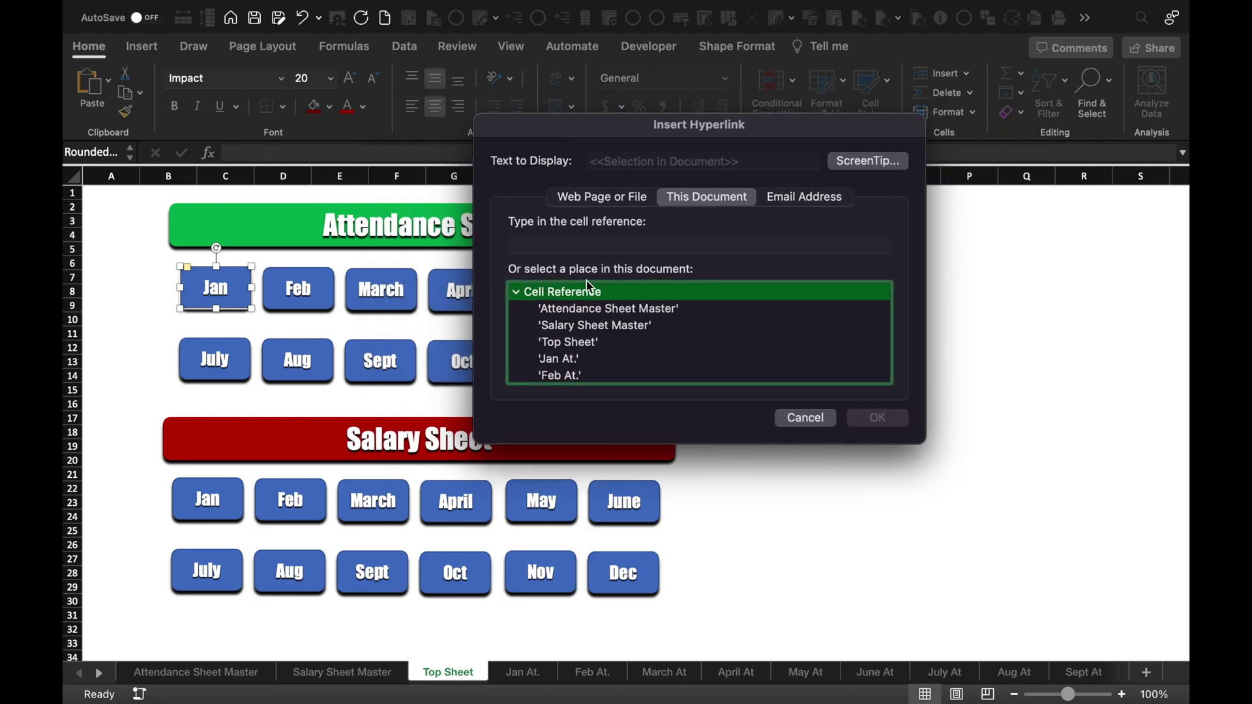
left_click(579, 359)
left_click(877, 419)
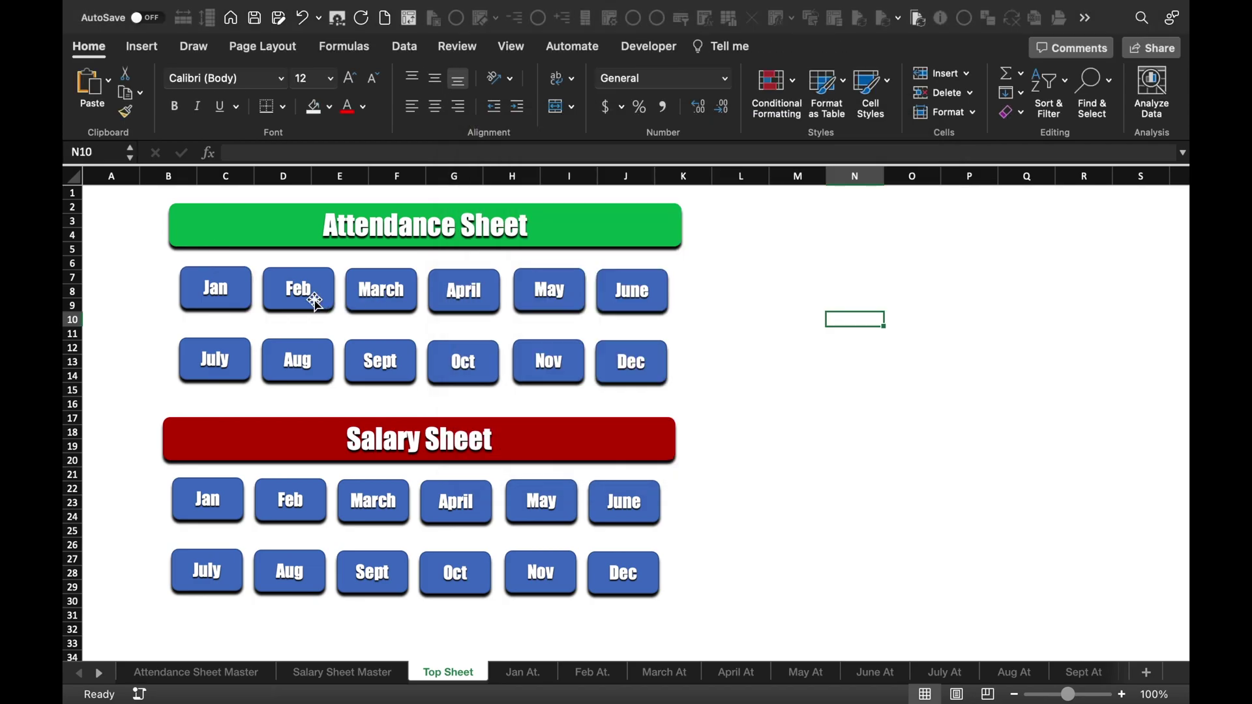
Step: Hyperlink the Feb button under Attendance Sheet to the 'Feb At.' worksheet
left_click(314, 299)
right_click(317, 305)
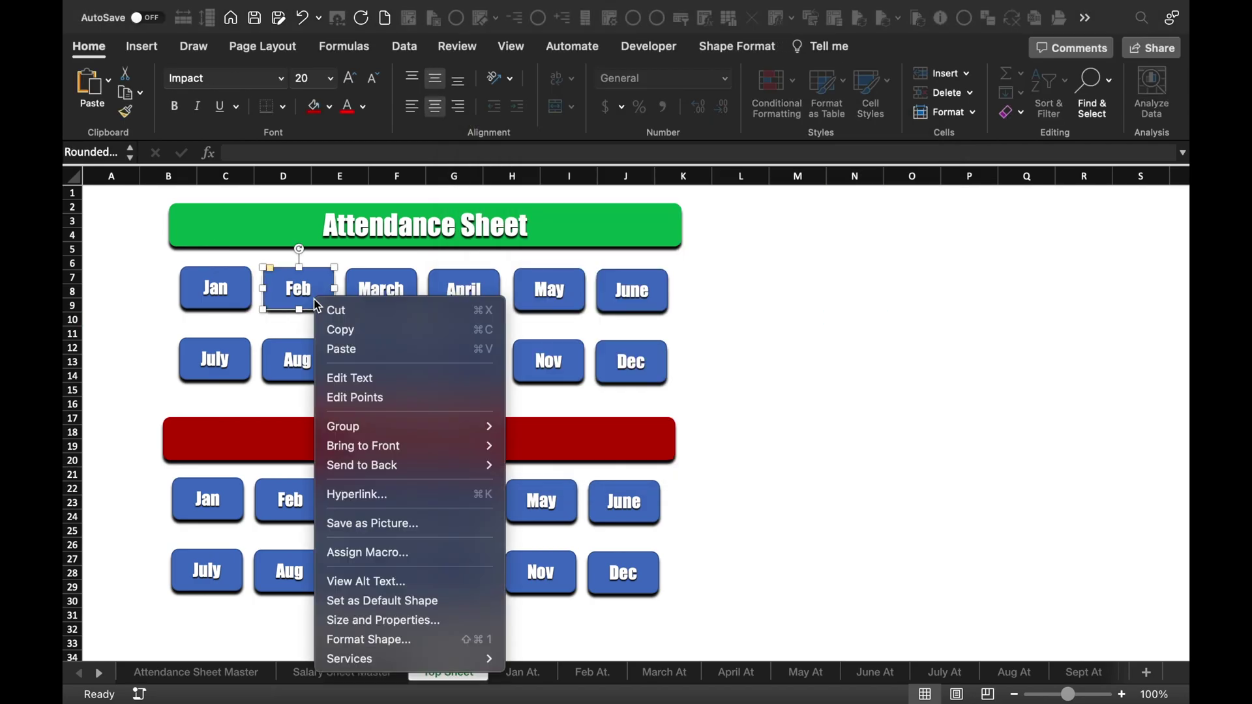
left_click(427, 497)
left_click(499, 356)
left_click(804, 400)
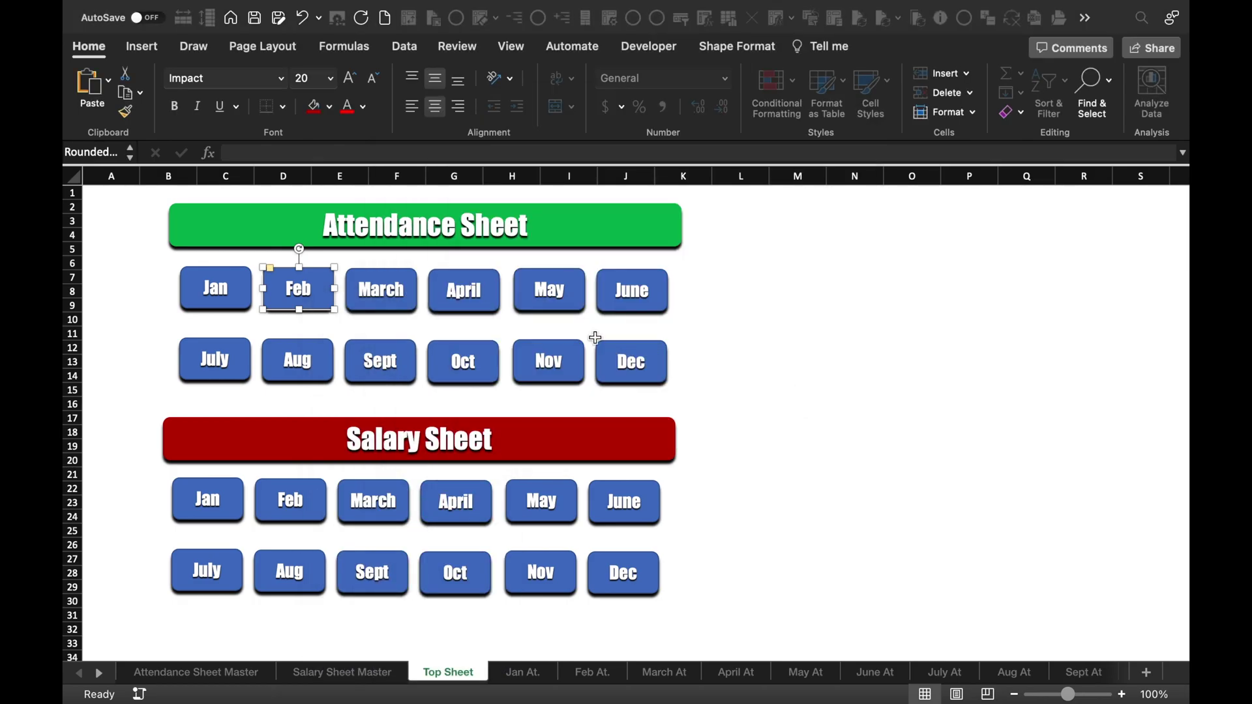
Step: Hyperlink the Attendance March and April buttons to the March At and April At worksheets respectively
left_click(408, 296)
right_click(399, 297)
left_click(528, 503)
left_click(497, 339)
left_click(805, 399)
right_click(463, 287)
left_click(517, 497)
left_click(683, 354)
left_click(805, 399)
Step: Hyperlink the Attendance May and June buttons to the May At and June At worksheets respectively
right_click(551, 288)
left_click(601, 497)
left_click(564, 354)
left_click(803, 399)
right_click(636, 289)
left_click(729, 495)
left_click(589, 354)
left_click(804, 398)
Step: Hyperlink the Attendance July and Aug buttons to the July At and Aug At worksheets respectively
right_click(214, 360)
left_click(265, 570)
left_click(513, 339)
left_click(803, 398)
right_click(296, 356)
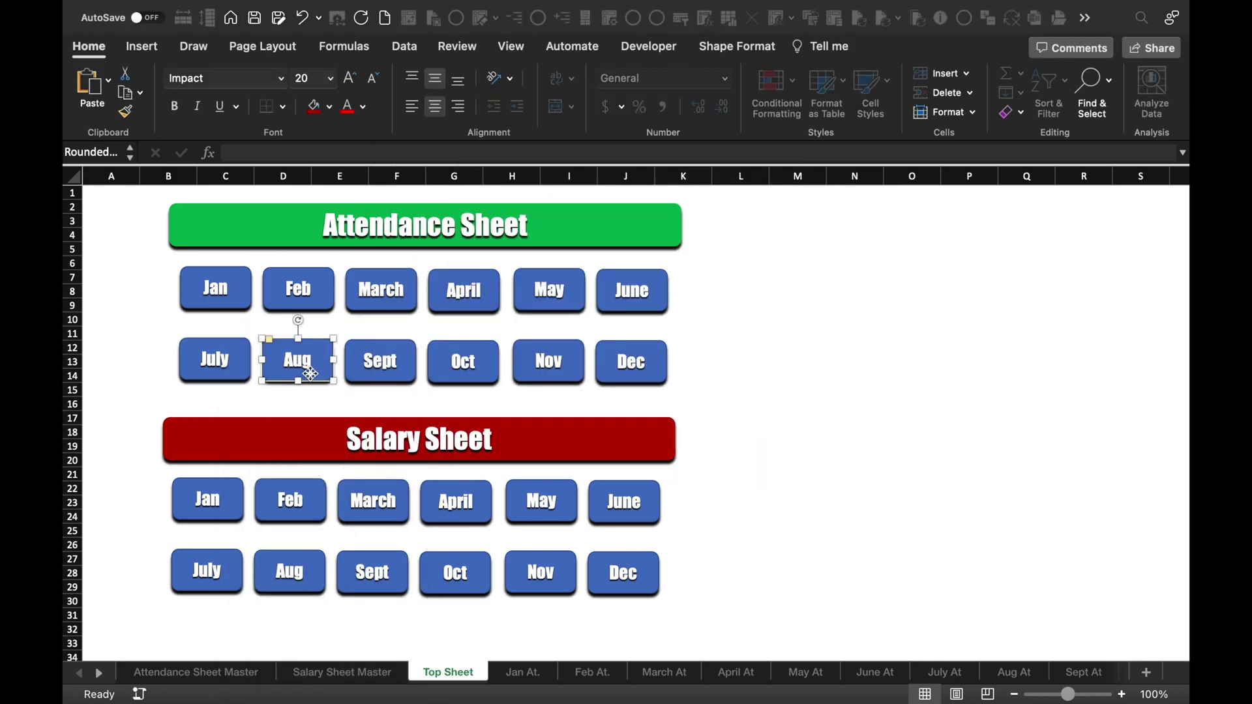
left_click(347, 565)
left_click(518, 357)
left_click(804, 399)
Step: Hyperlink the Attendance Sept and Oct buttons to the Sept At and Oct At worksheets respectively
right_click(381, 362)
left_click(432, 572)
scroll(619, 325, "down", 3)
left_click(495, 355)
left_click(803, 399)
right_click(483, 362)
left_click(525, 517)
scroll(571, 361, "down", 2)
double_click(570, 357)
Step: Hyperlink the Attendance Nov and Dec buttons to the Nov At and Dec At worksheets respectively
left_click(571, 368)
right_click(571, 369)
left_click(622, 578)
left_click(548, 321)
left_click(804, 399)
right_click(632, 362)
left_click(681, 572)
scroll(587, 314, "down", 5)
left_click(546, 353)
left_click(803, 399)
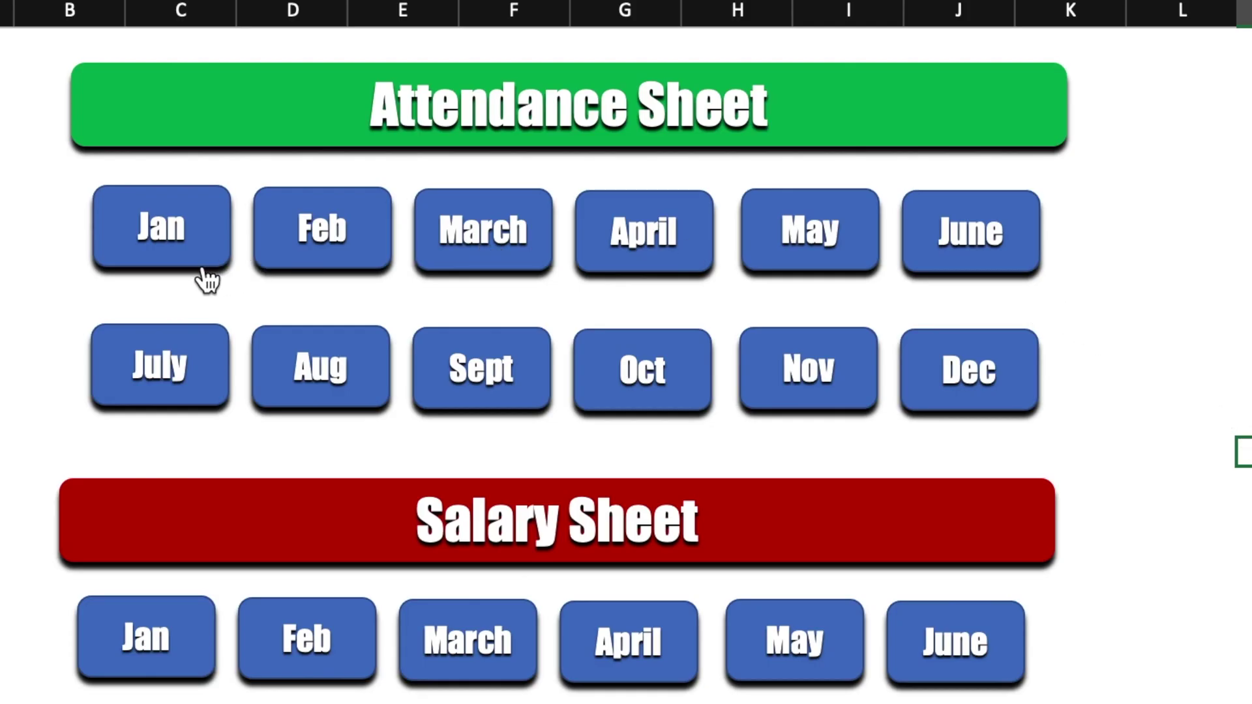
Step: Hyperlink the Jan button under Salary Sheet to cell A1 of the 'Jan Sl' worksheet
mouse_move(204, 277)
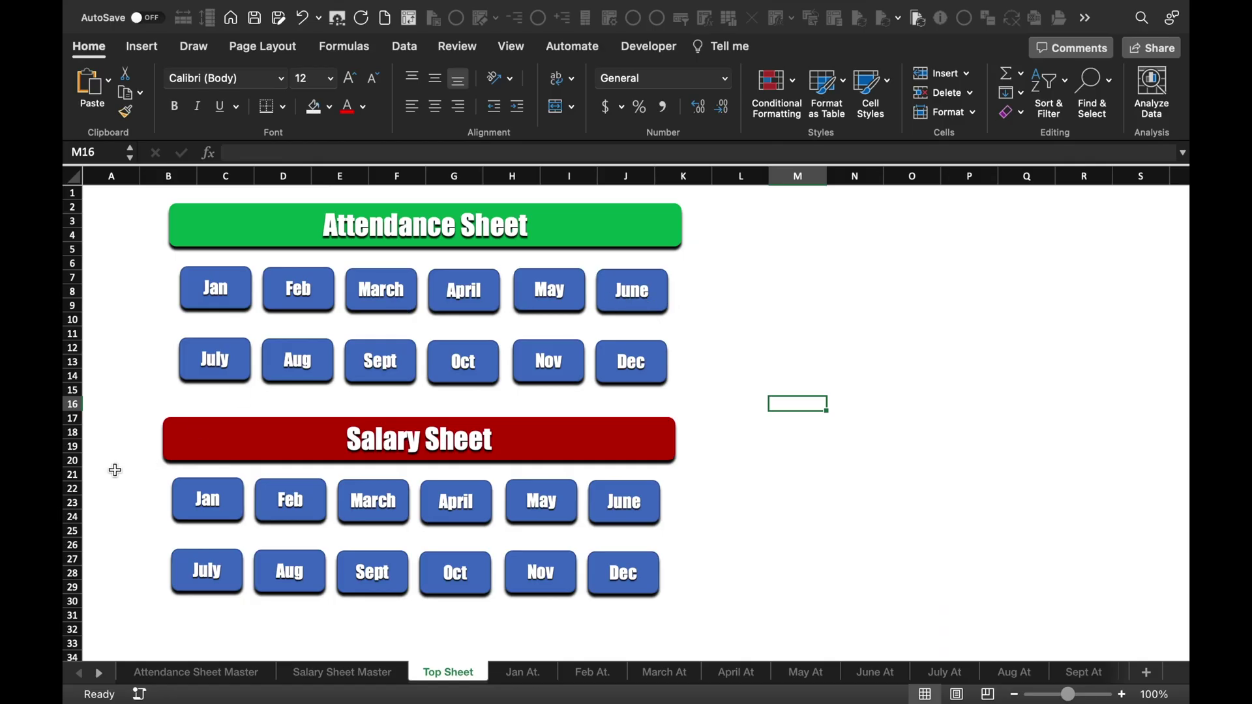
left_click(114, 469)
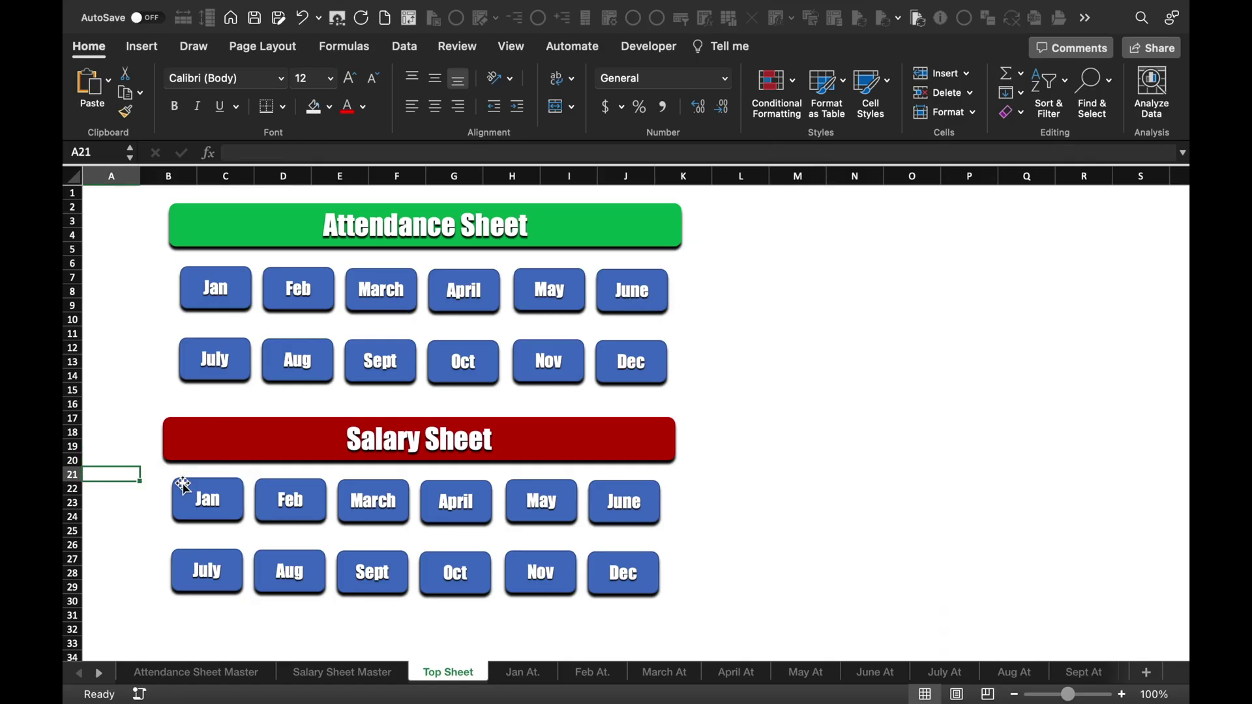
right_click(229, 515)
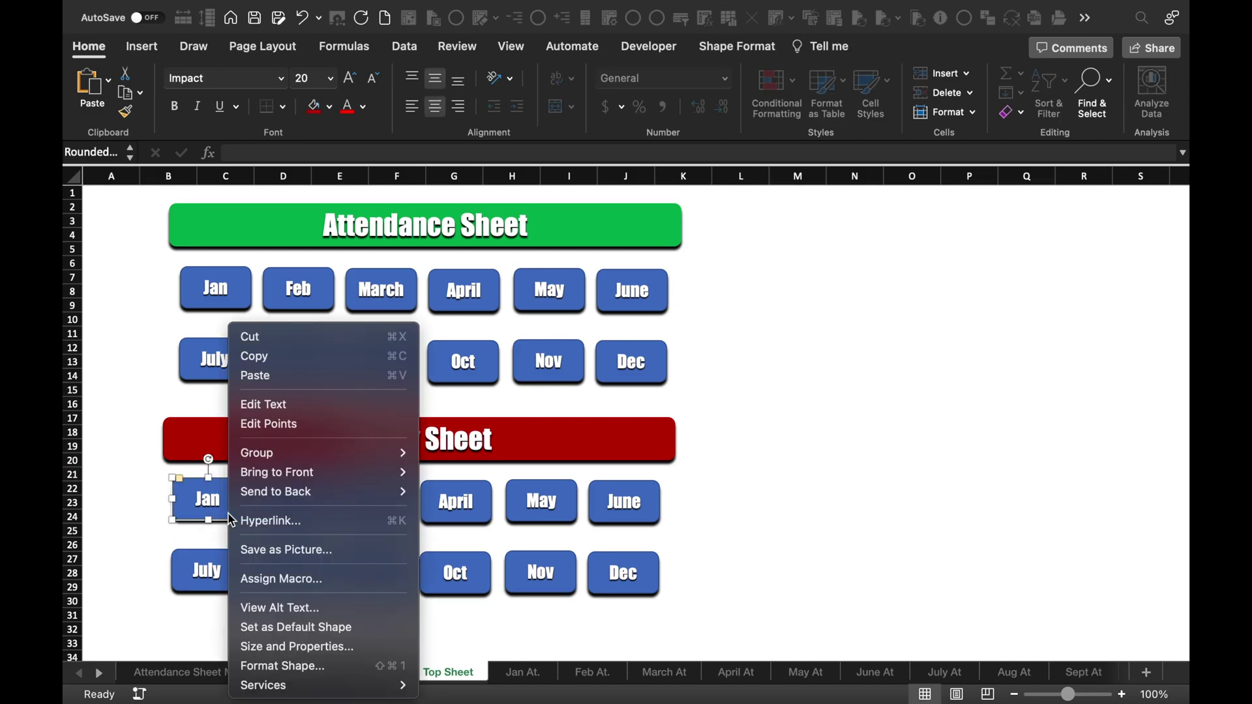
left_click(273, 522)
left_click(515, 342)
key("Down")
key("Down")
key("Down")
key("Down")
key("Down")
key("Down")
key("Down")
key("Down")
key("Down")
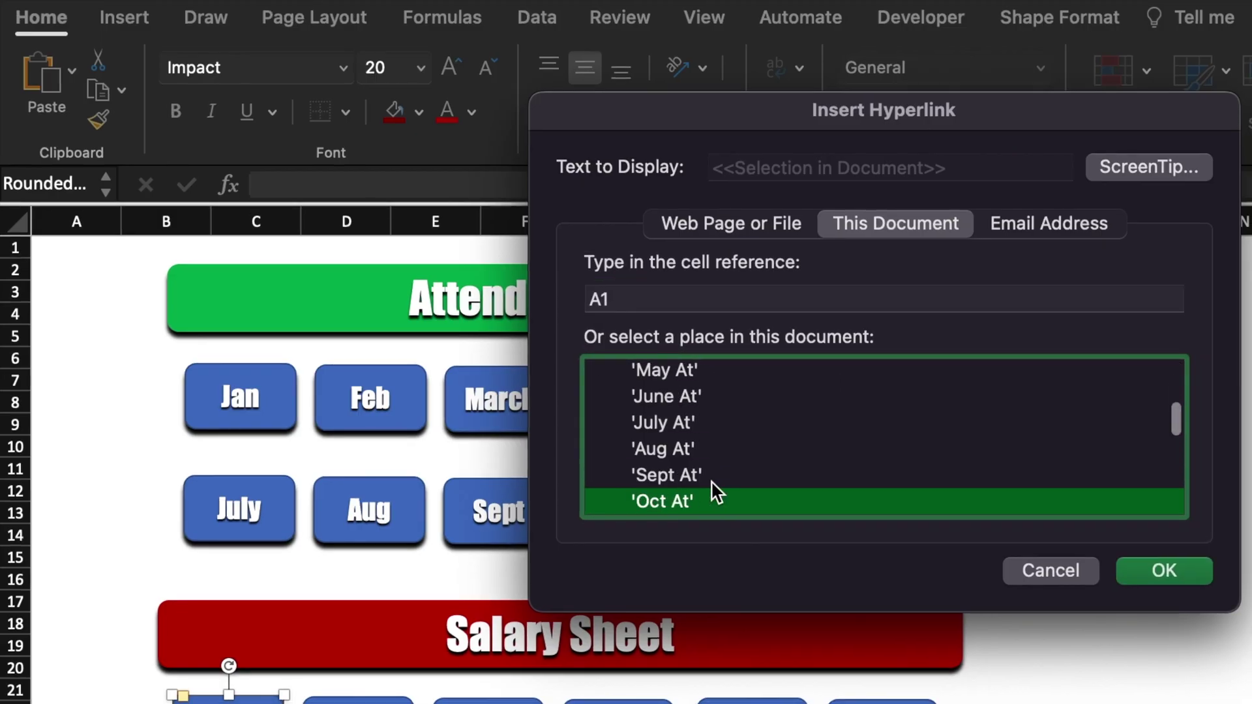
key("Down")
key("Down")
key("Down")
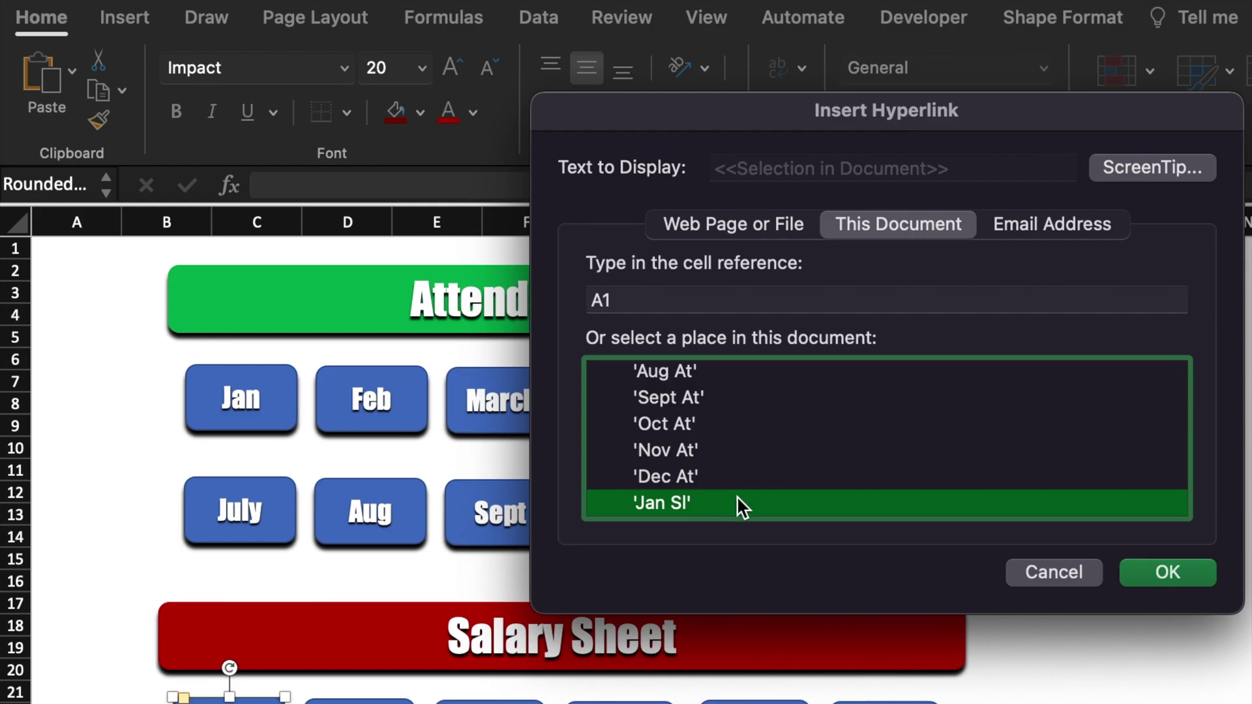
left_click(1127, 574)
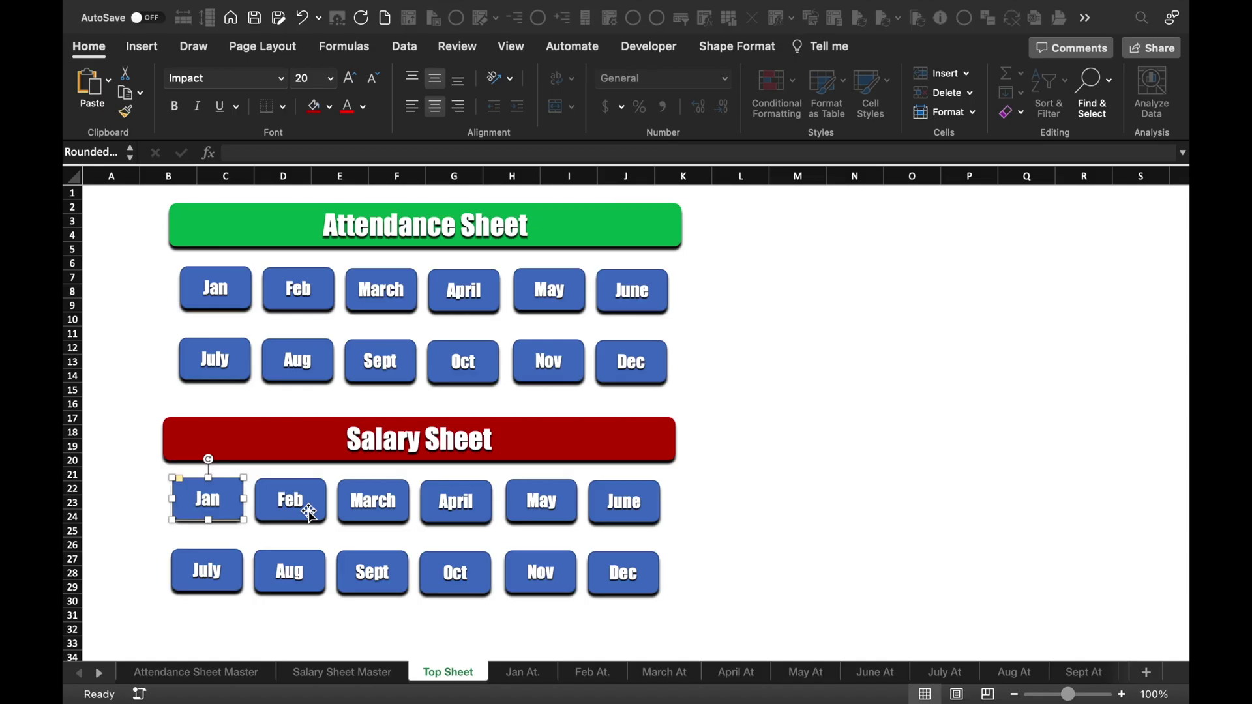
Step: Hyperlink the Salary Feb and March buttons to the Feb Sl and March SL worksheets respectively
left_click(309, 513)
right_click(309, 513)
left_click(374, 536)
left_click(500, 344)
left_click(804, 398)
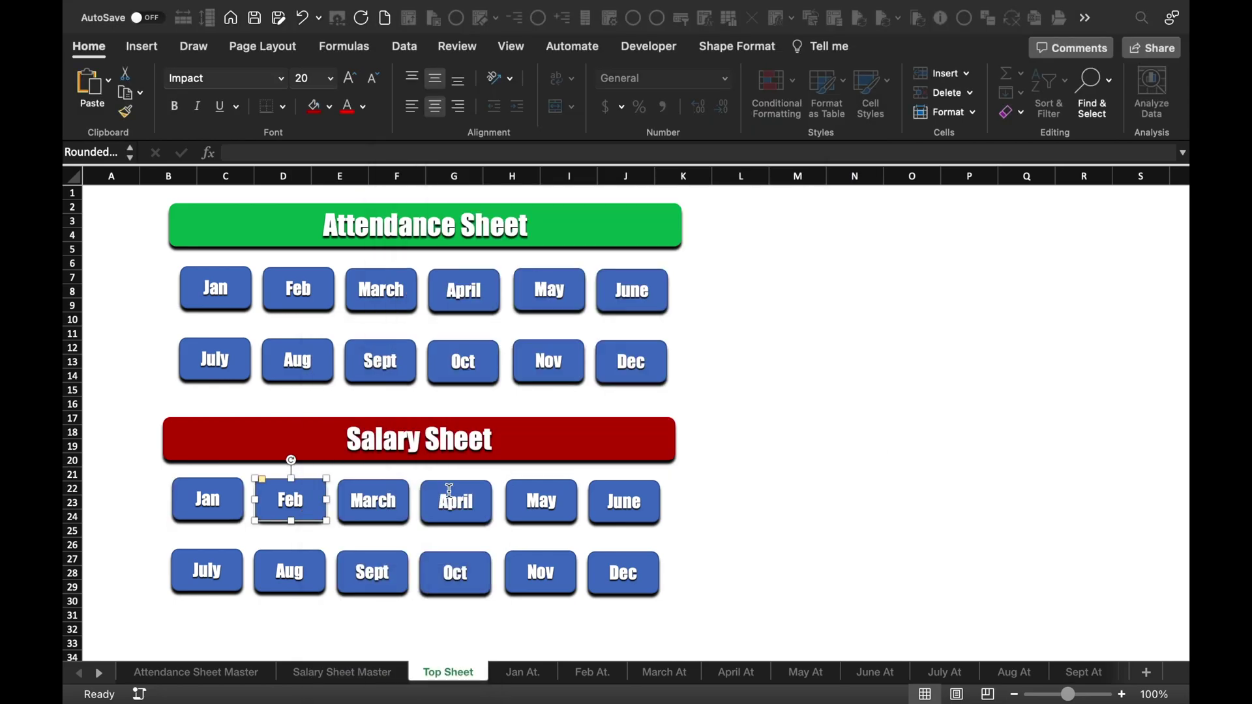
right_click(374, 501)
left_click(439, 523)
scroll(612, 313, "down", 5)
left_click(613, 354)
left_click(803, 398)
Step: Hyperlink the Salary April and May buttons to the April Sl and May Sl worksheets respectively
left_click(464, 505)
right_click(464, 505)
left_click(509, 520)
scroll(617, 314, "down", 5)
left_click(617, 354)
left_click(804, 399)
right_click(561, 500)
left_click(607, 517)
scroll(617, 313, "down", 5)
left_click(558, 341)
left_click(803, 399)
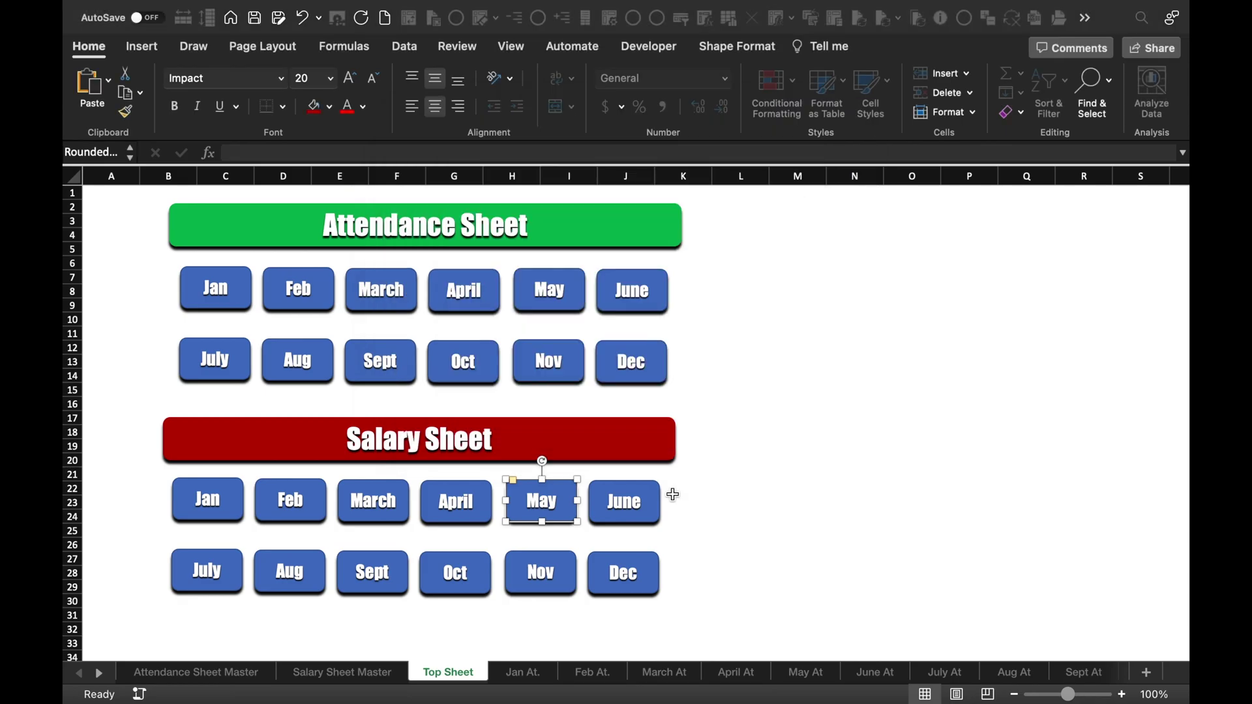
Step: Hyperlink the June and July buttons under Salary Sheet to their matching monthly salary worksheets
right_click(656, 501)
left_click(701, 517)
scroll(592, 326, "down", 5)
left_click(589, 354)
left_click(804, 398)
right_click(218, 571)
left_click(266, 520)
scroll(574, 335, "down", 5)
left_click(804, 399)
Step: Hyperlink the Aug button under Salary Sheet to the August salary worksheet
left_click(320, 577)
right_click(321, 578)
left_click(365, 519)
scroll(587, 336, "down", 5)
left_click(591, 370)
left_click(804, 399)
right_click(319, 570)
left_click(360, 520)
scroll(595, 326, "down", 5)
left_click(804, 398)
Step: Hyperlink the Sept and Oct buttons under Salary Sheet to the September and October salary worksheets respectively
left_click(373, 572)
right_click(373, 572)
left_click(415, 519)
scroll(587, 326, "down", 5)
left_click(488, 354)
left_click(793, 398)
right_click(455, 573)
left_click(518, 518)
scroll(587, 326, "down", 5)
left_click(488, 354)
left_click(804, 399)
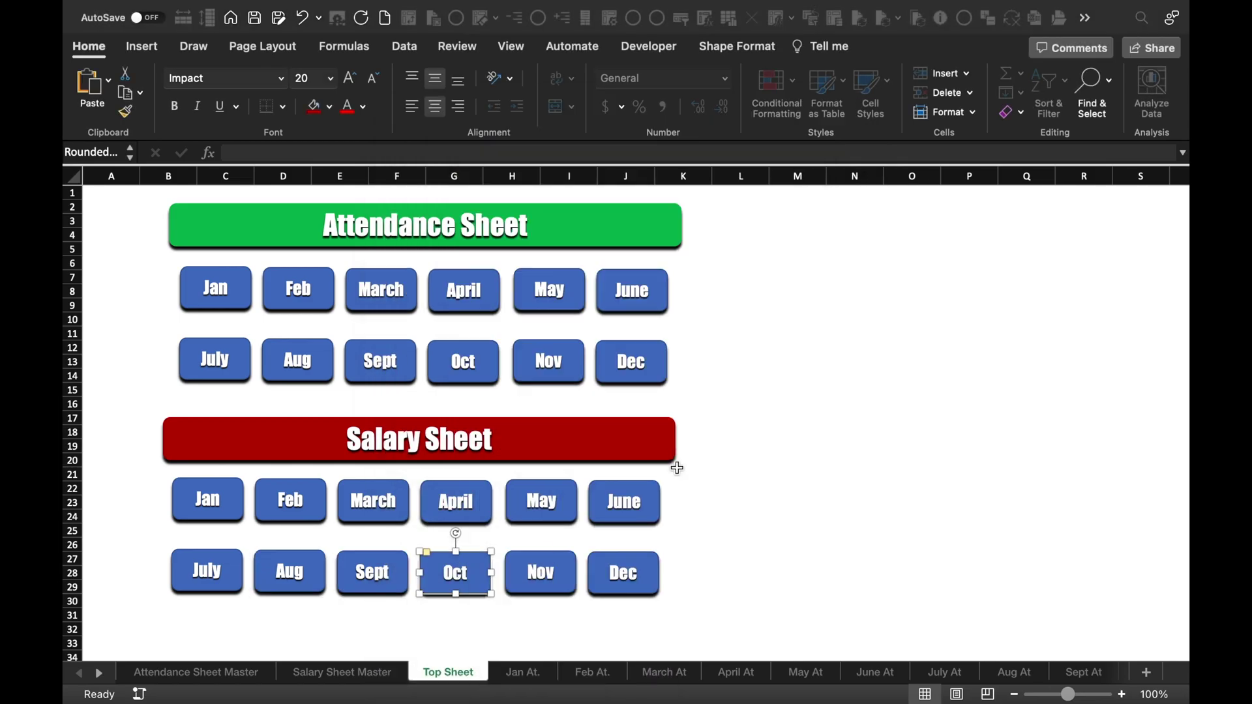
Step: Hyperlink the Nov and Dec buttons under Salary Sheet to the November and December salary worksheets respectively
right_click(540, 572)
left_click(626, 522)
scroll(587, 326, "down", 5)
left_click(546, 355)
left_click(803, 398)
right_click(624, 572)
left_click(714, 519)
scroll(587, 326, "down", 5)
left_click(538, 355)
left_click(804, 399)
left_click(798, 403)
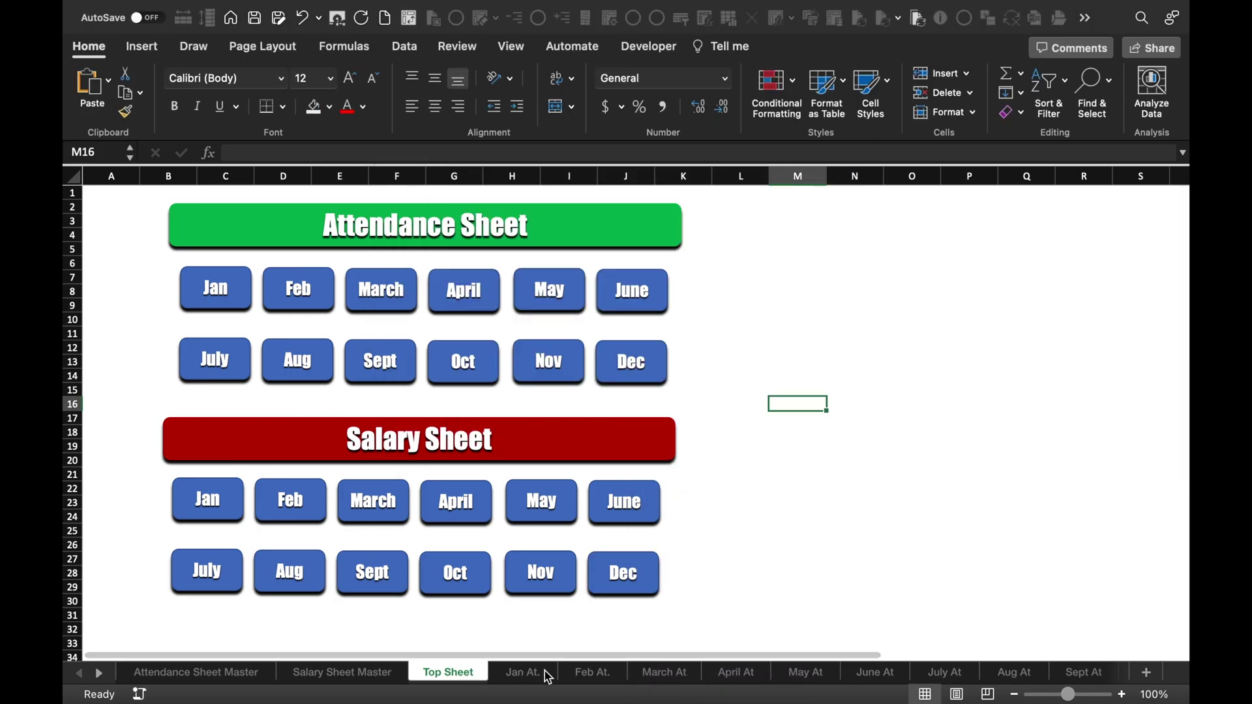
Step: Look at the Feb At. and March At worksheets and return to Top Sheet
left_click(588, 675)
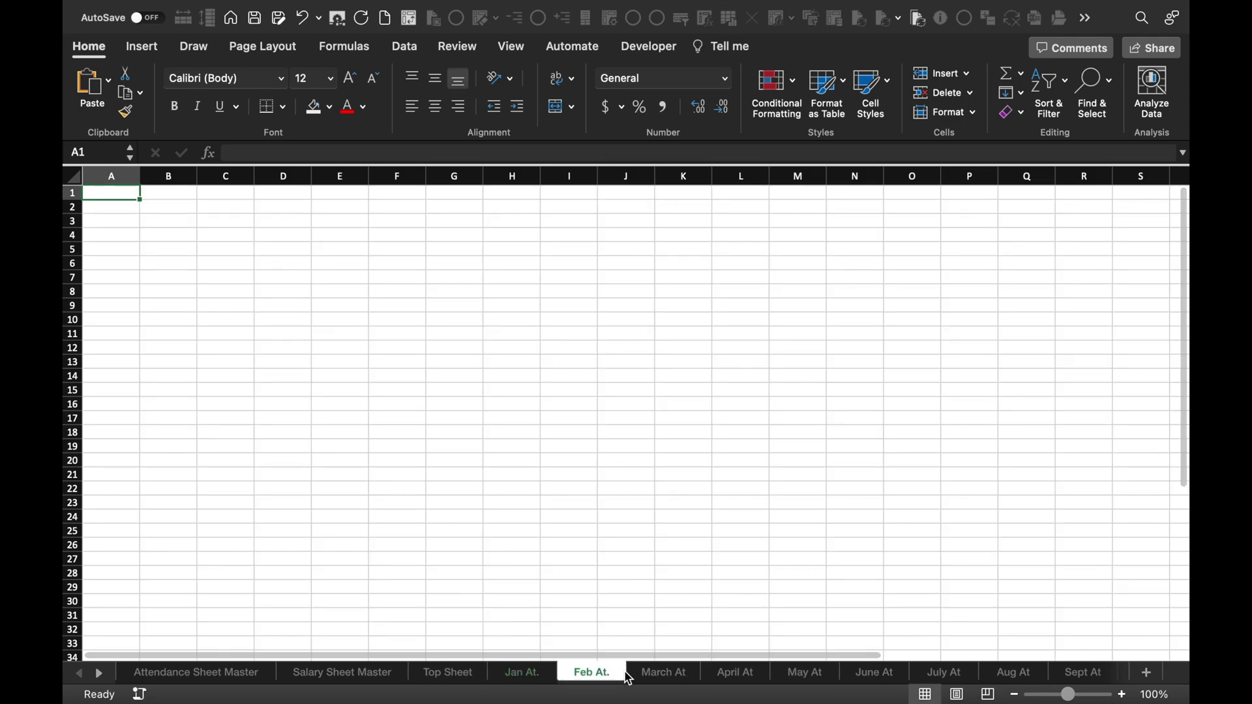
left_click(651, 676)
left_click(450, 675)
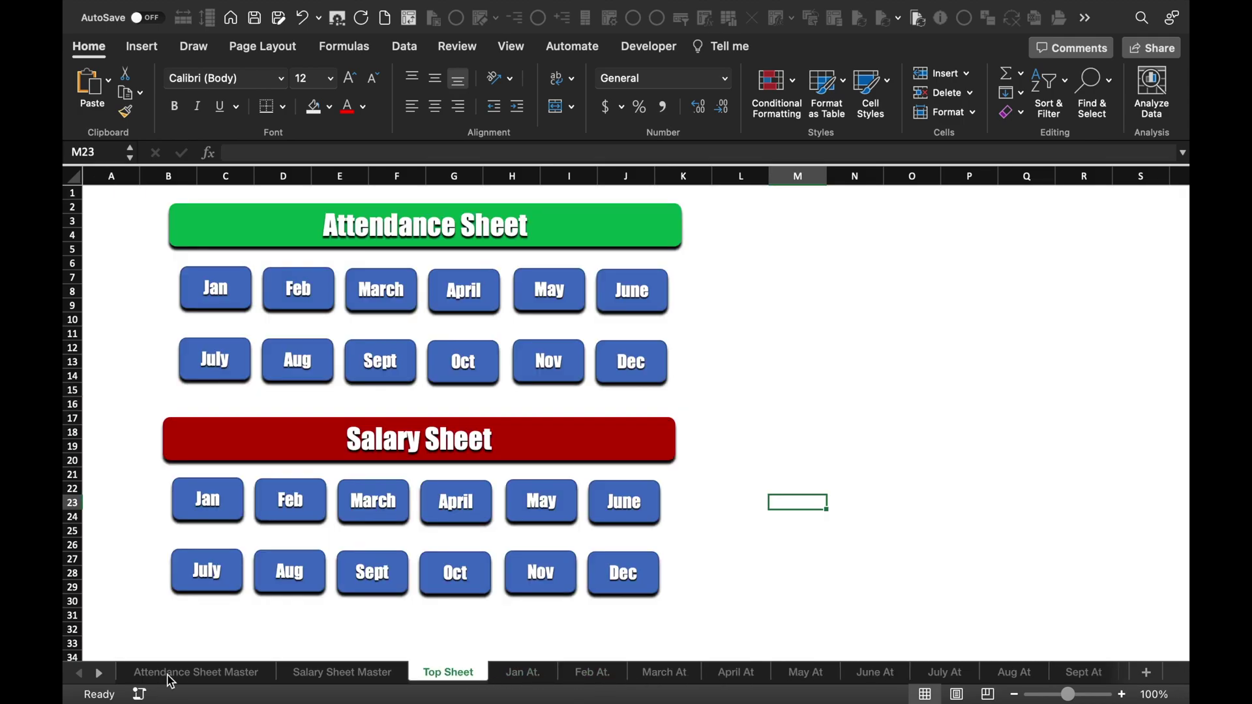
Step: Draw a rounded rectangle about 1.99" wide and 0.54" high in row 1 of Attendance Sheet Master, above the Jan and 2023 cells
left_click(238, 673)
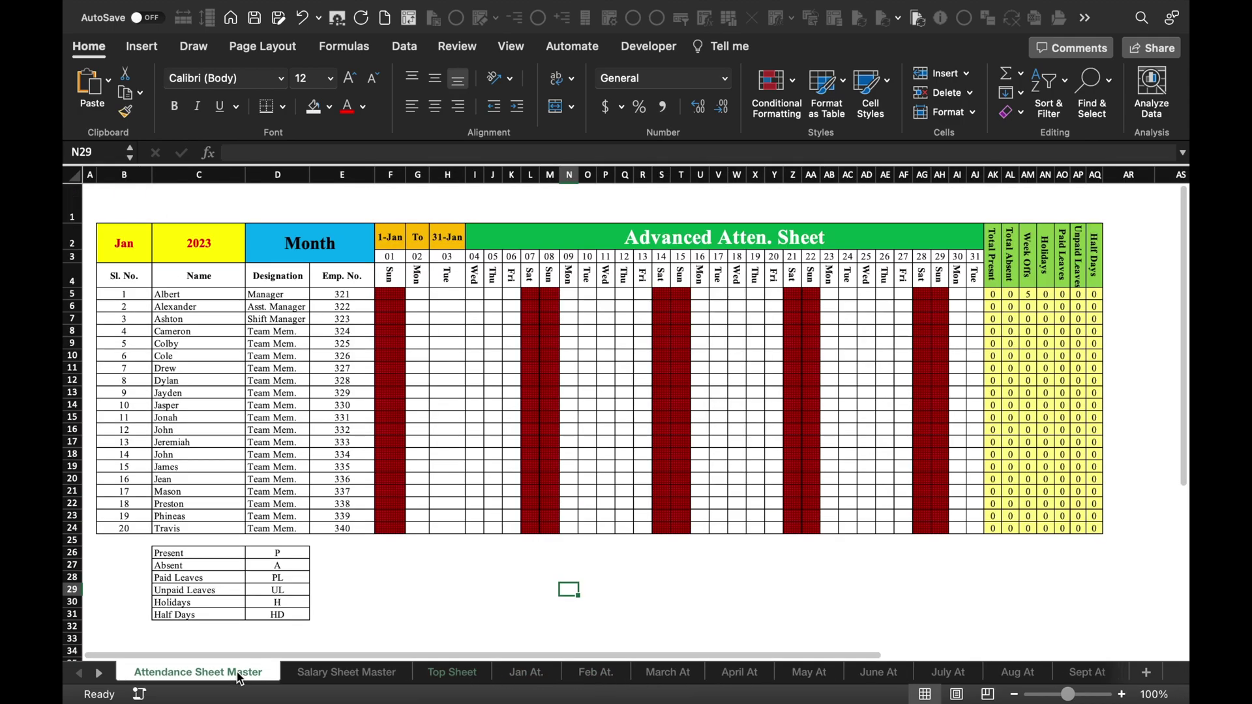
left_click(214, 198)
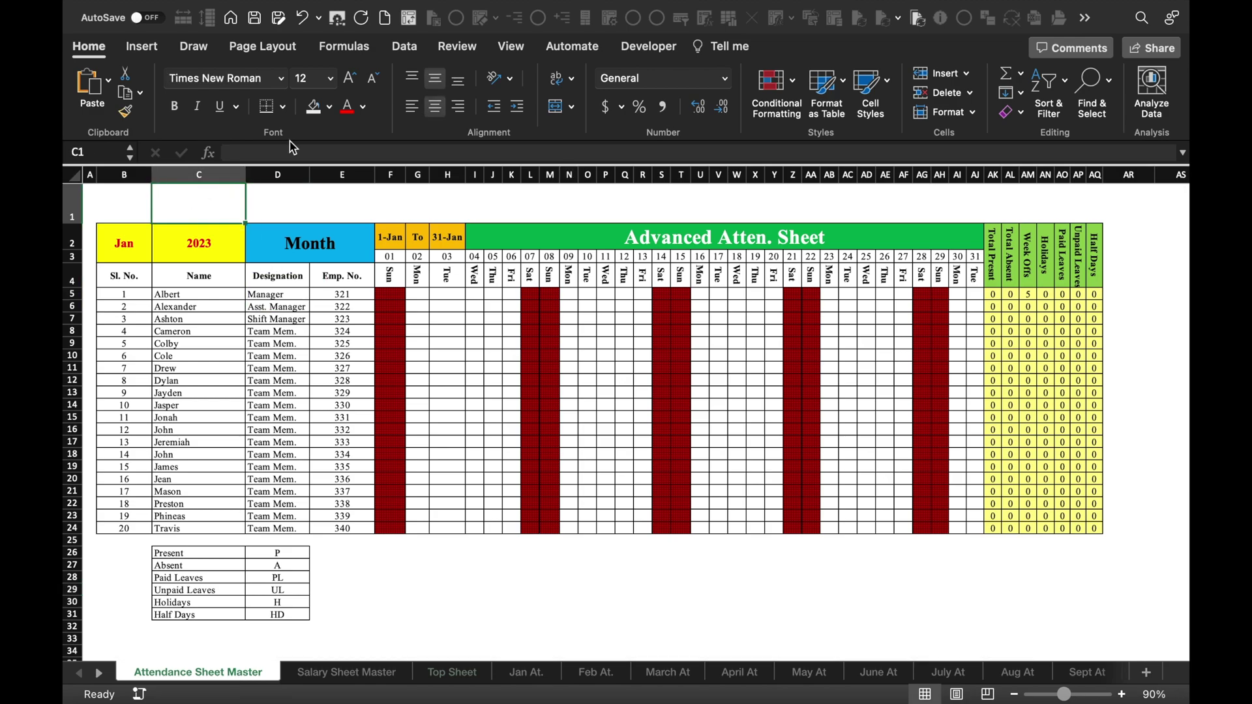
left_click(142, 46)
left_click(327, 88)
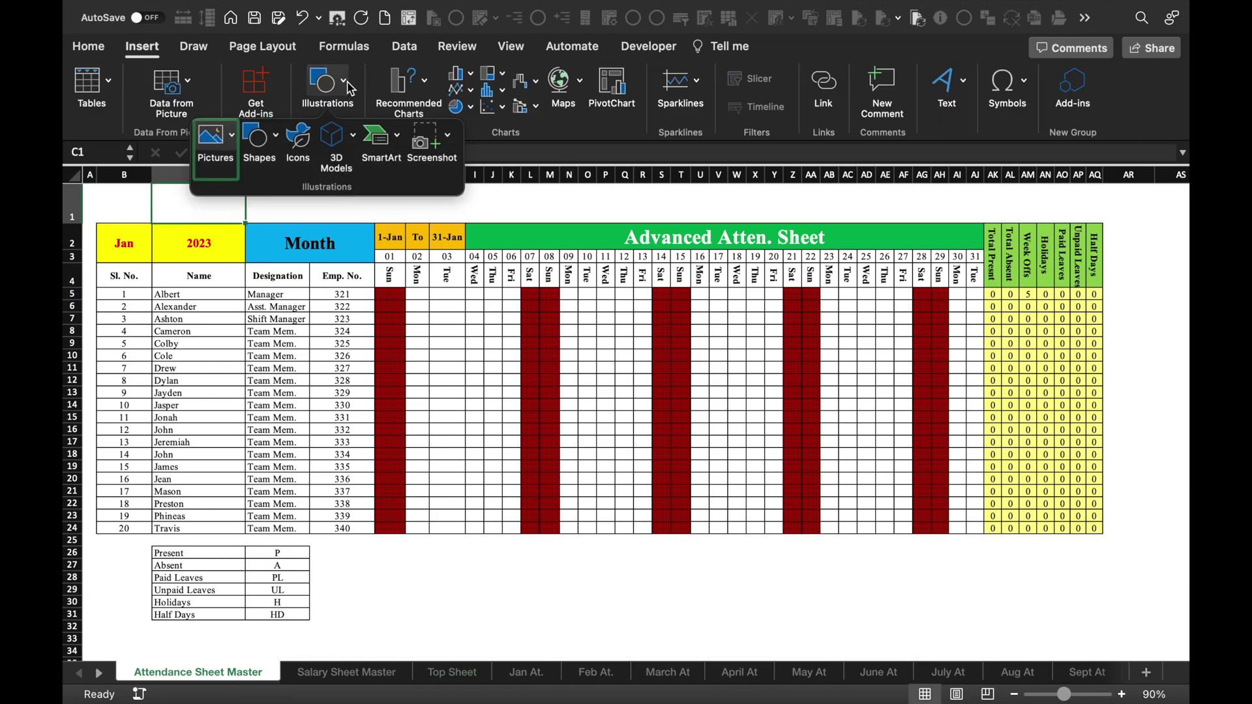
left_click(257, 135)
left_click(403, 190)
mouse_move(159, 189)
left_mouse_down()
mouse_move(274, 221)
mouse_move(184, 205)
left_mouse_up()
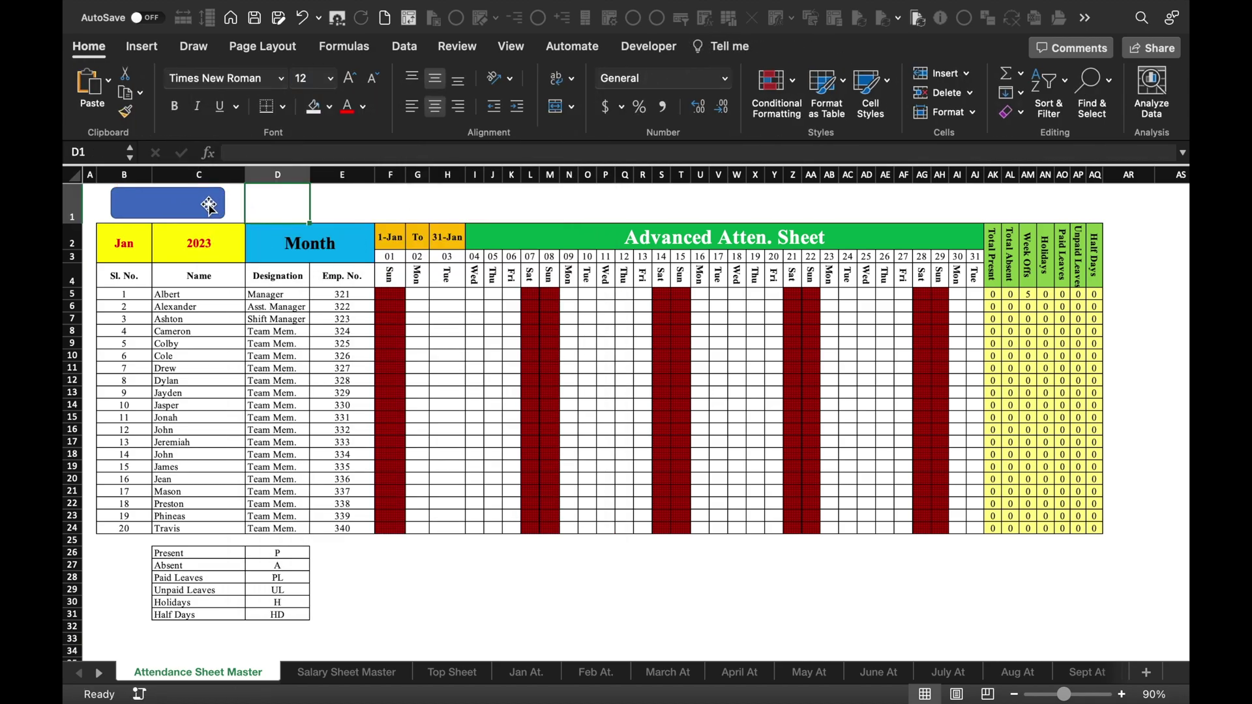
Step: Give the rounded rectangle in row 1 a black shadow
right_click(209, 206)
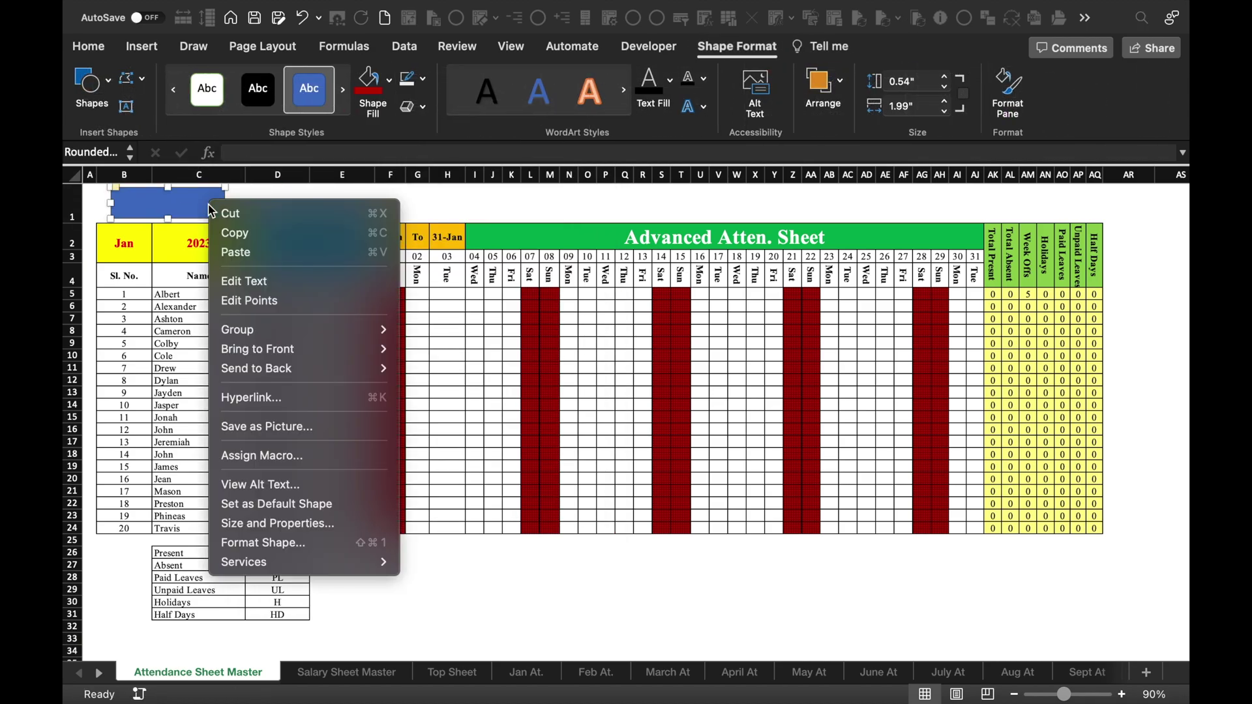
left_click(263, 542)
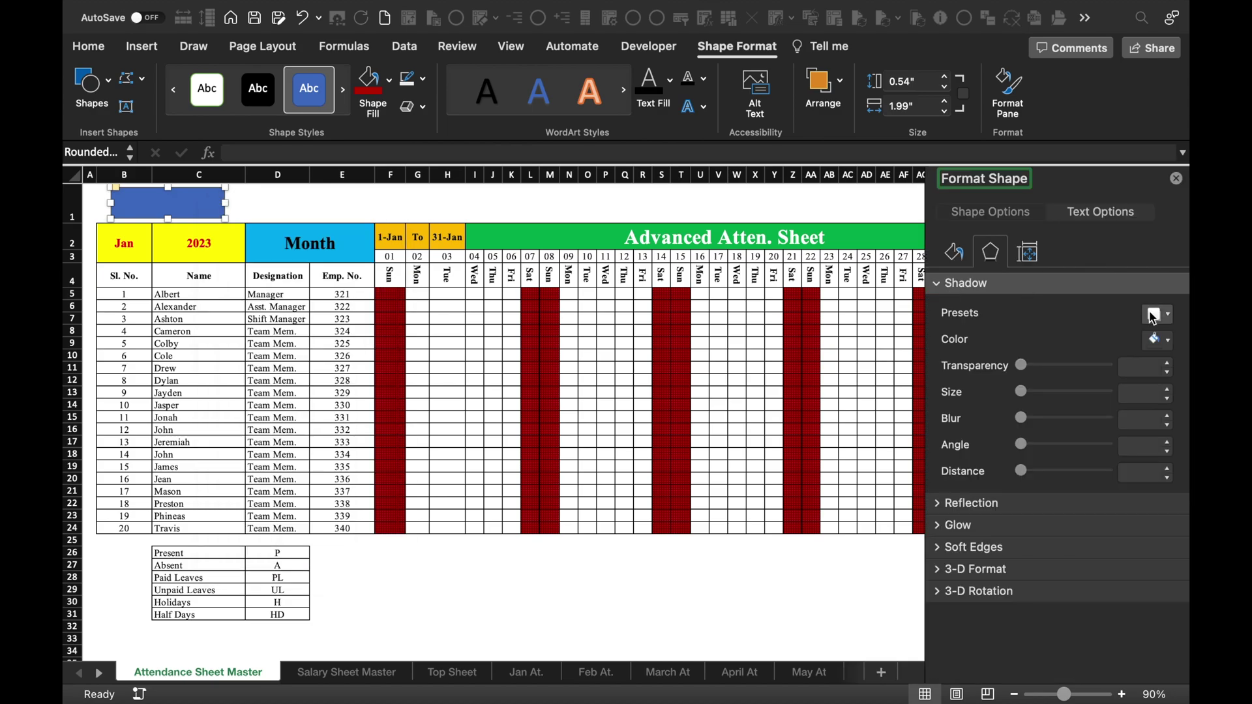
left_click(1166, 340)
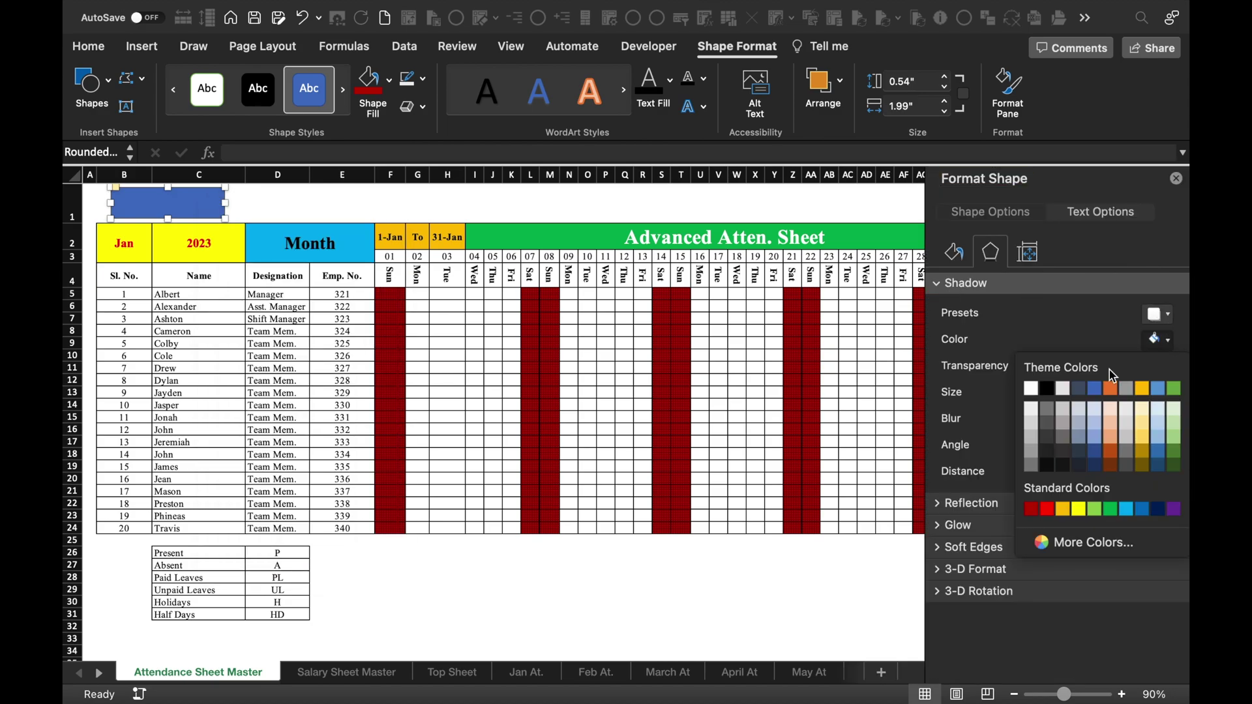
left_click(1048, 389)
left_click(275, 203)
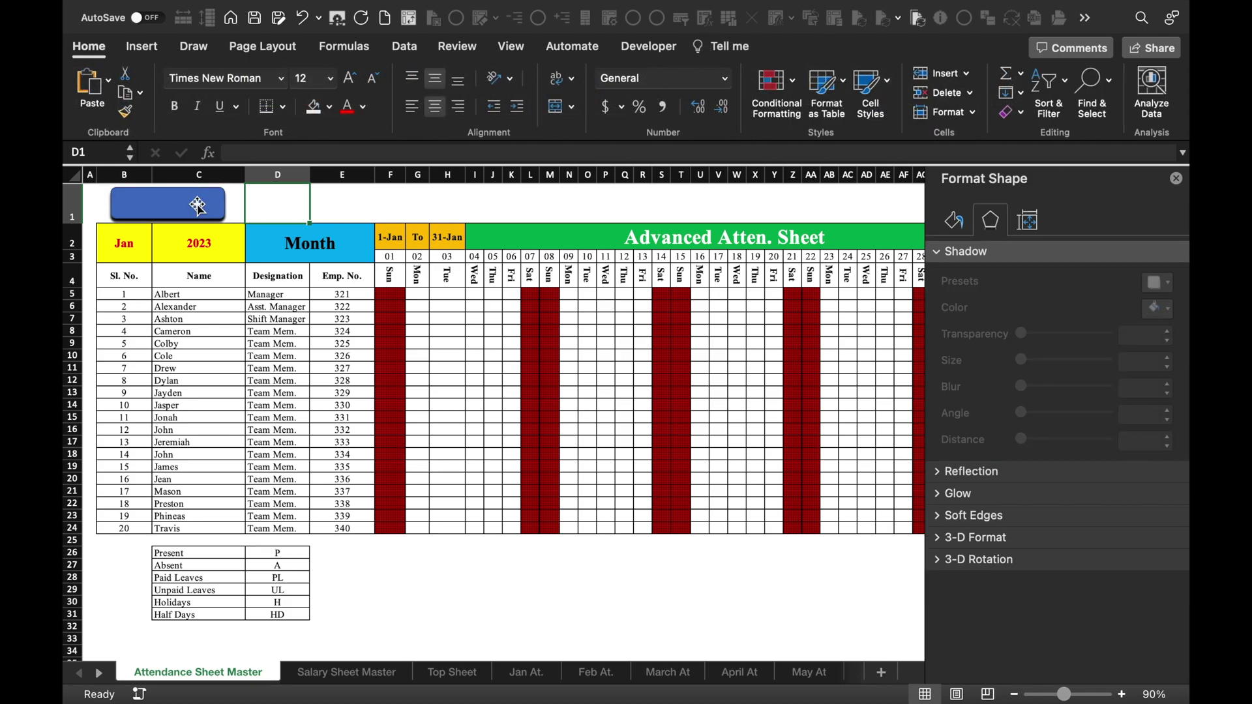
Step: Label the rounded rectangle "Top Sheet" and centre the text horizontally and vertically
left_click(198, 205)
right_click(199, 206)
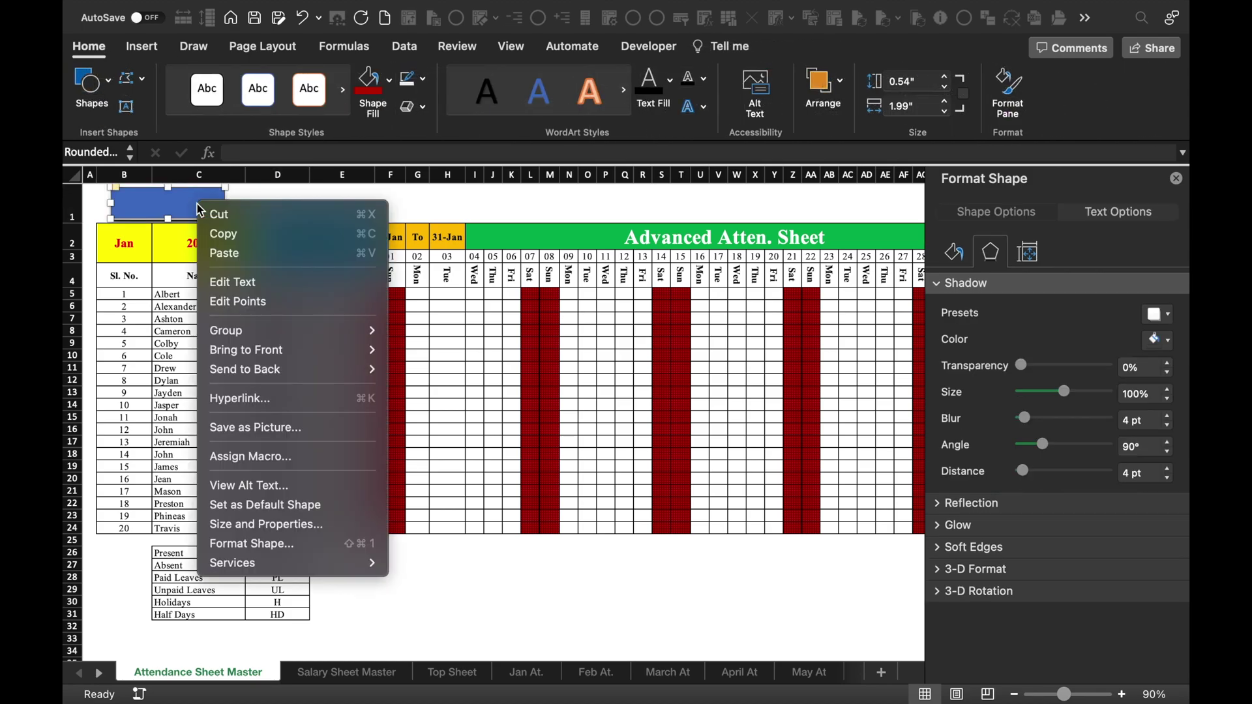
left_click(249, 281)
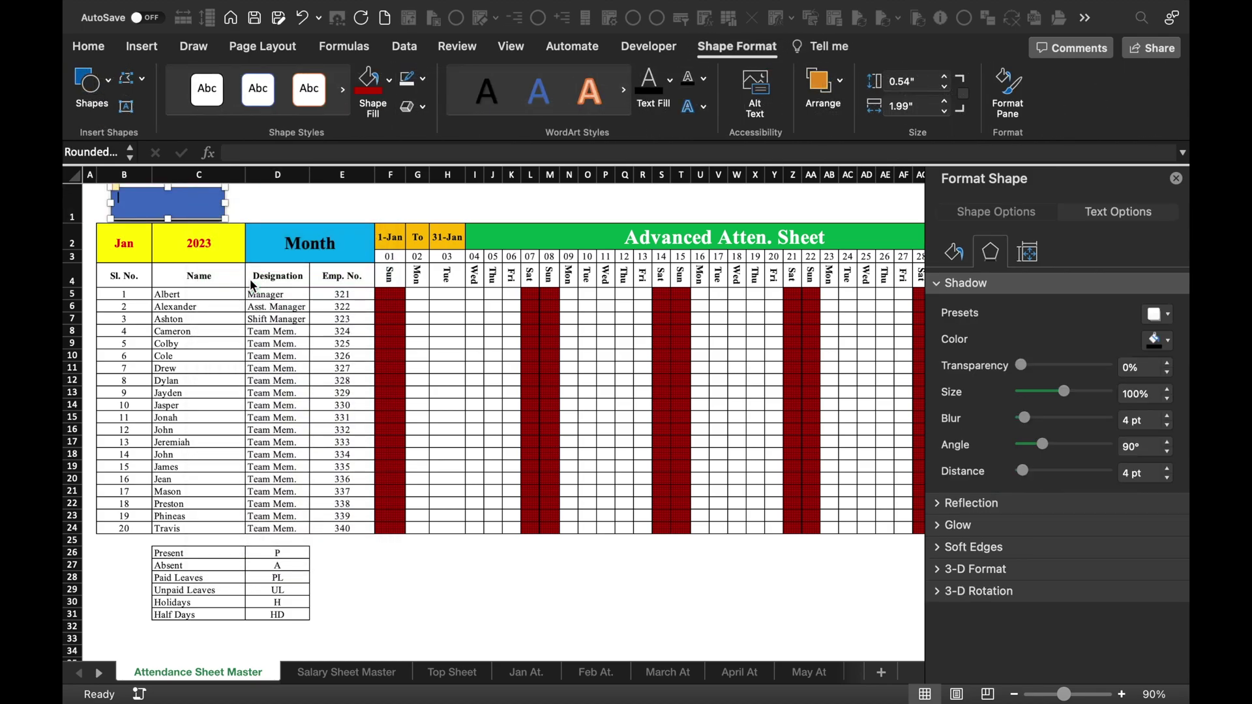
type("T")
left_click(88, 46)
left_click(435, 106)
left_click(439, 80)
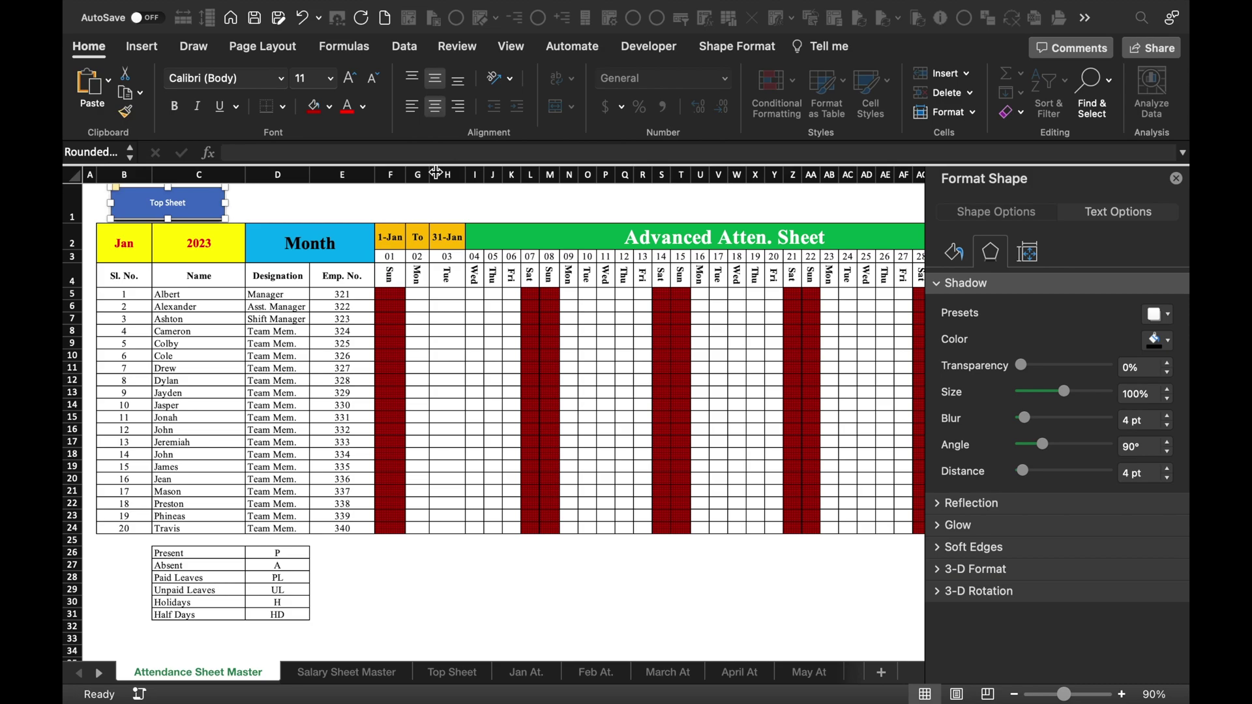
Step: Format the button's "Top Sheet" text in Impact, size 20, with yellow font colour
left_click(281, 78)
left_click(287, 233)
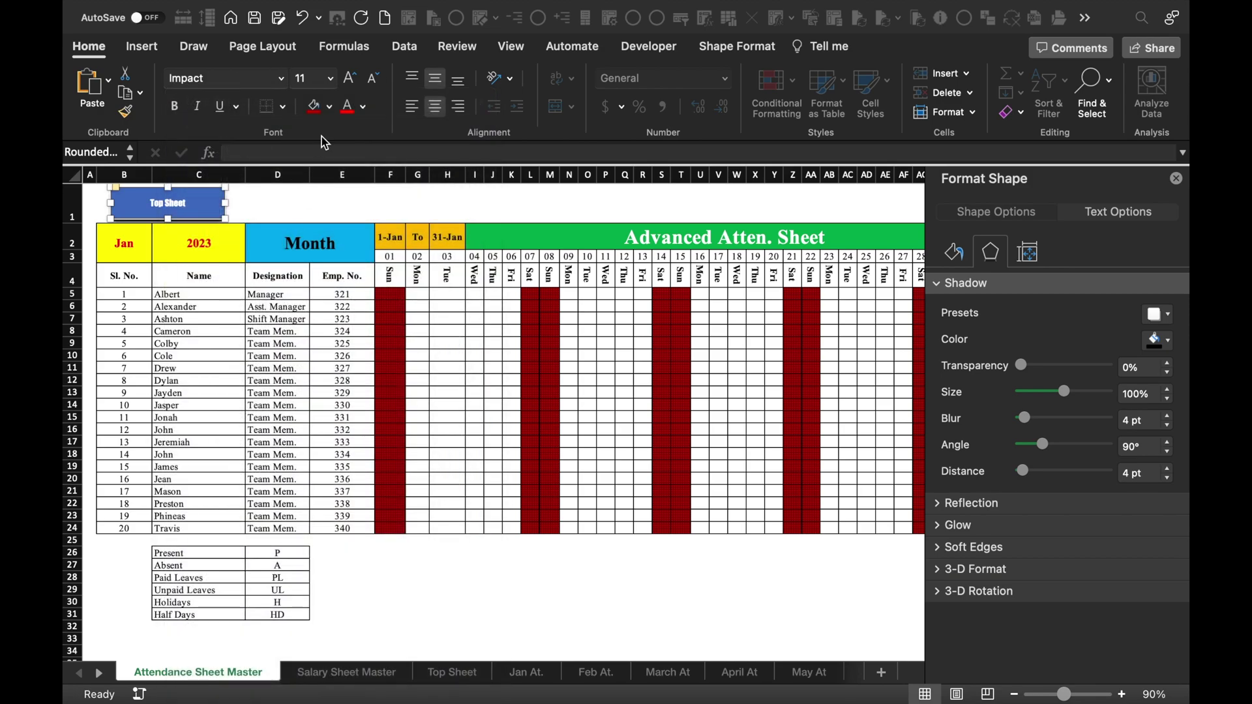
left_click(350, 79)
left_click(351, 80)
left_click(350, 79)
left_click(350, 80)
left_click(350, 79)
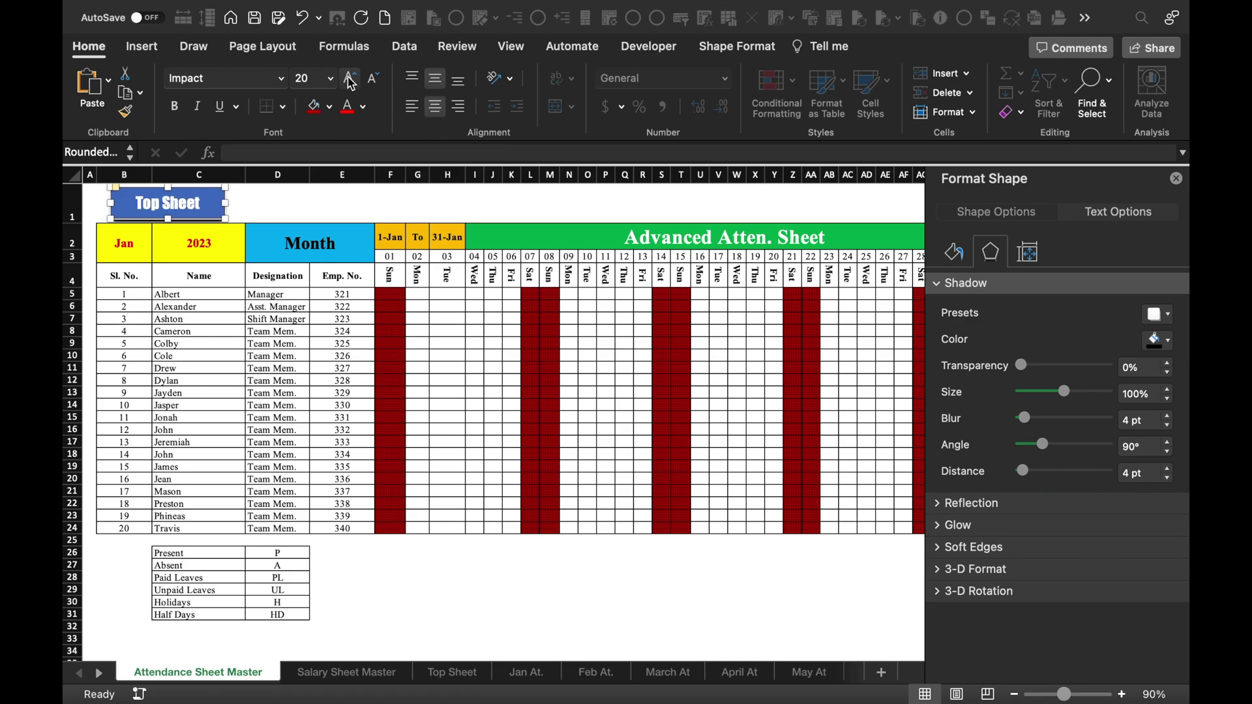
left_click(364, 107)
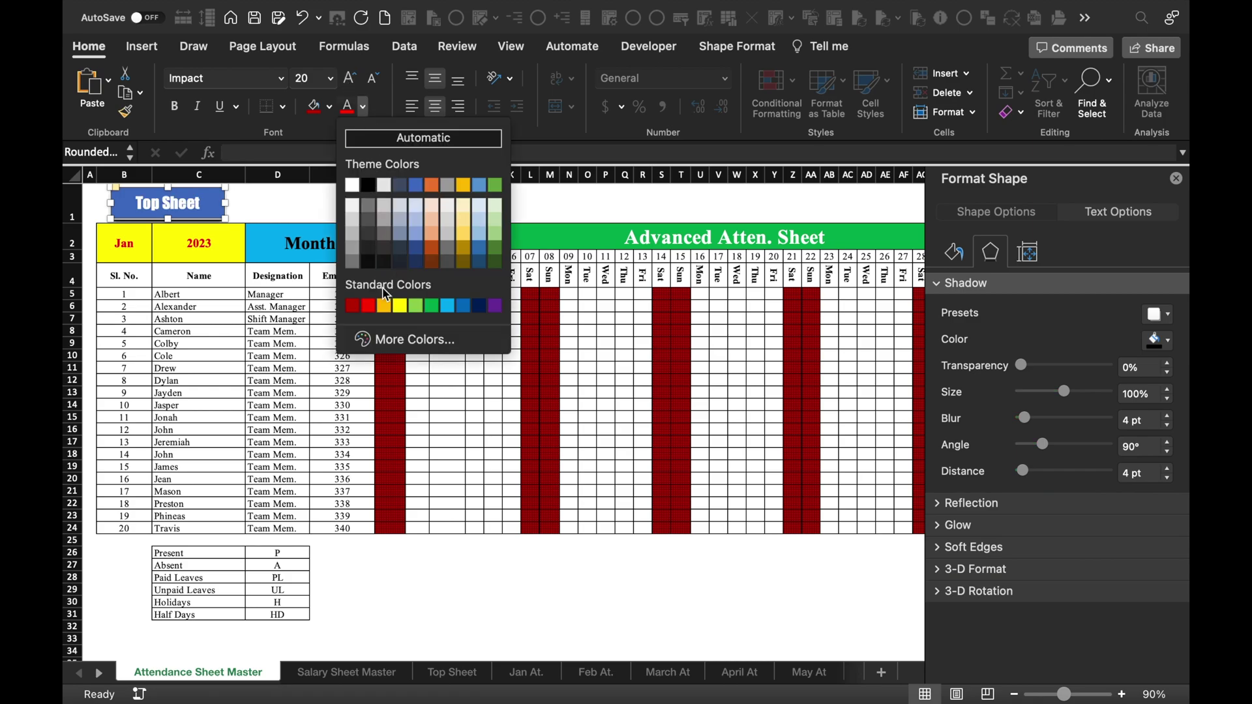
left_click(399, 306)
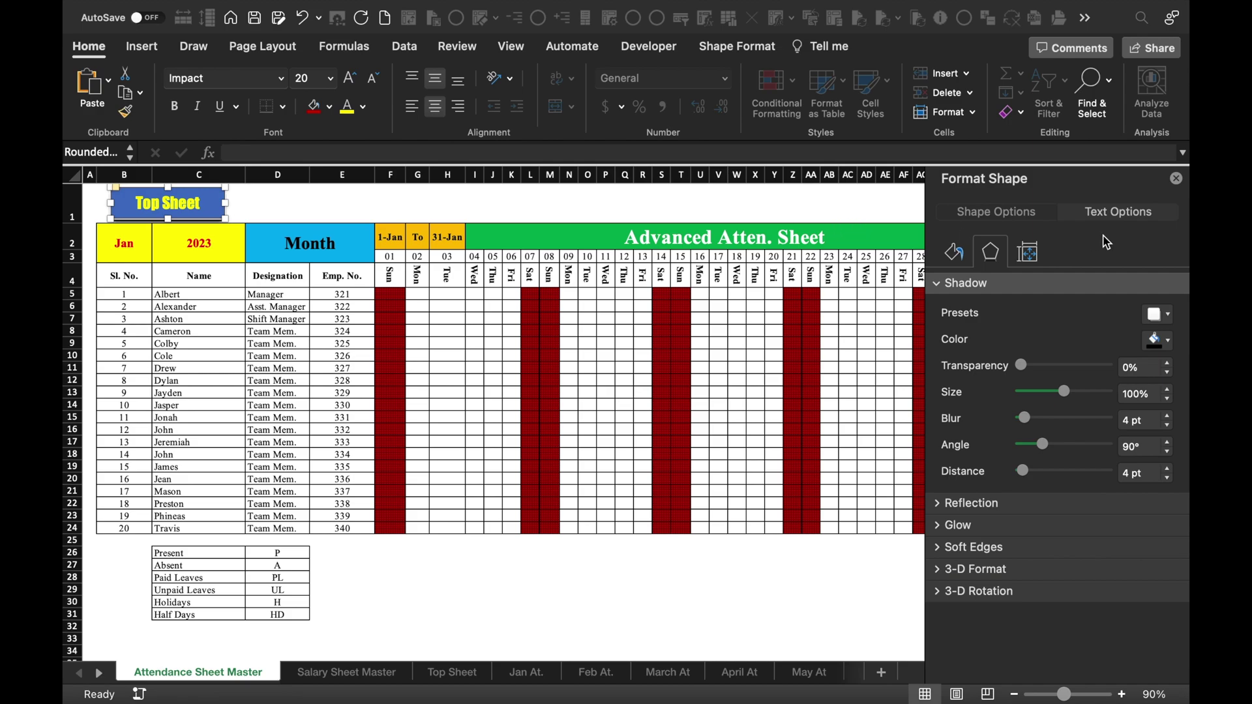
Step: Give the button's "Top Sheet" text a black shadow and close the shape formatting options
left_click(1135, 215)
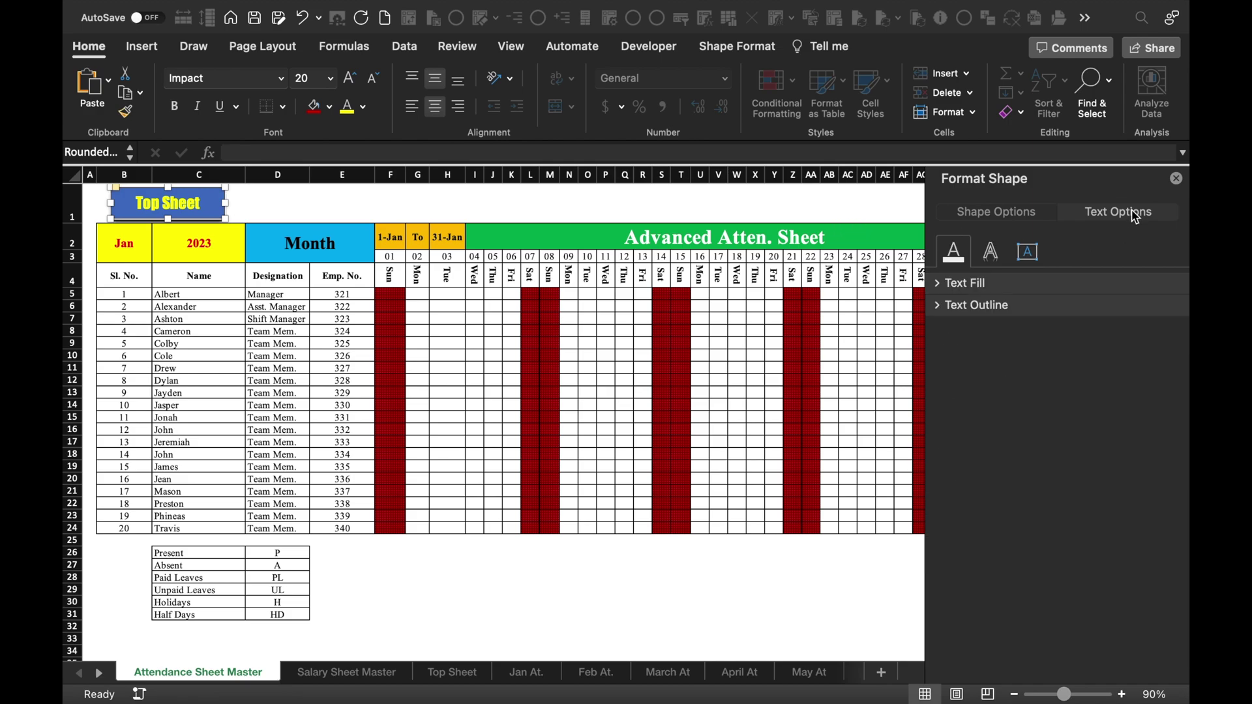
left_click(992, 252)
left_click(1165, 339)
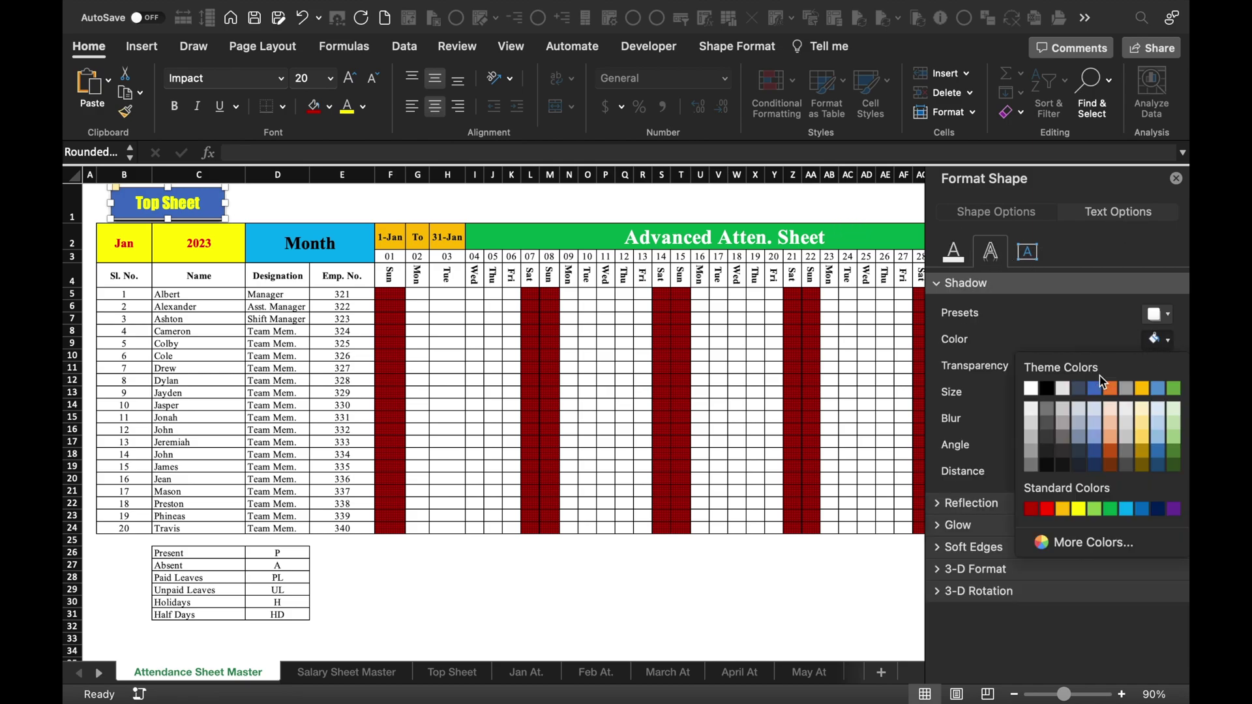
left_click(1049, 389)
left_click(1175, 178)
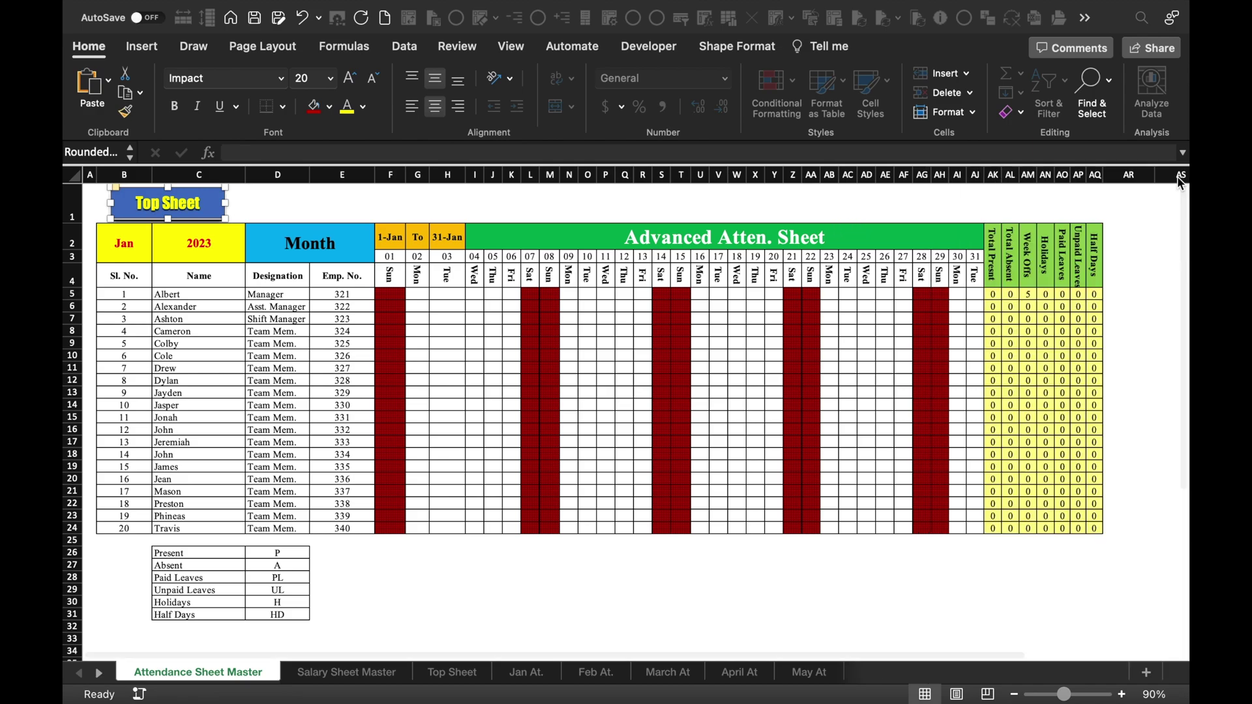
Step: Copy the Top Sheet button into row 1 of Salary Sheet Master, above the Employee Salary Sheet heading
left_click(309, 213)
left_click(214, 203)
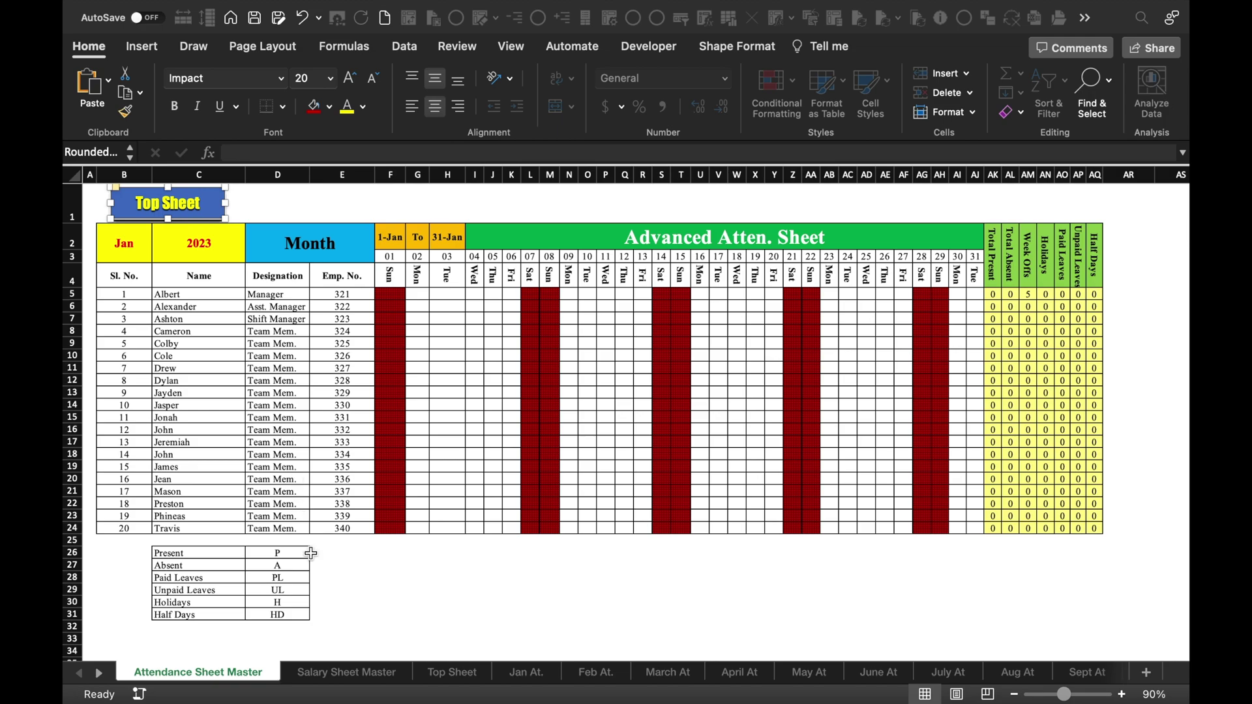
left_click(345, 674)
left_click(148, 197)
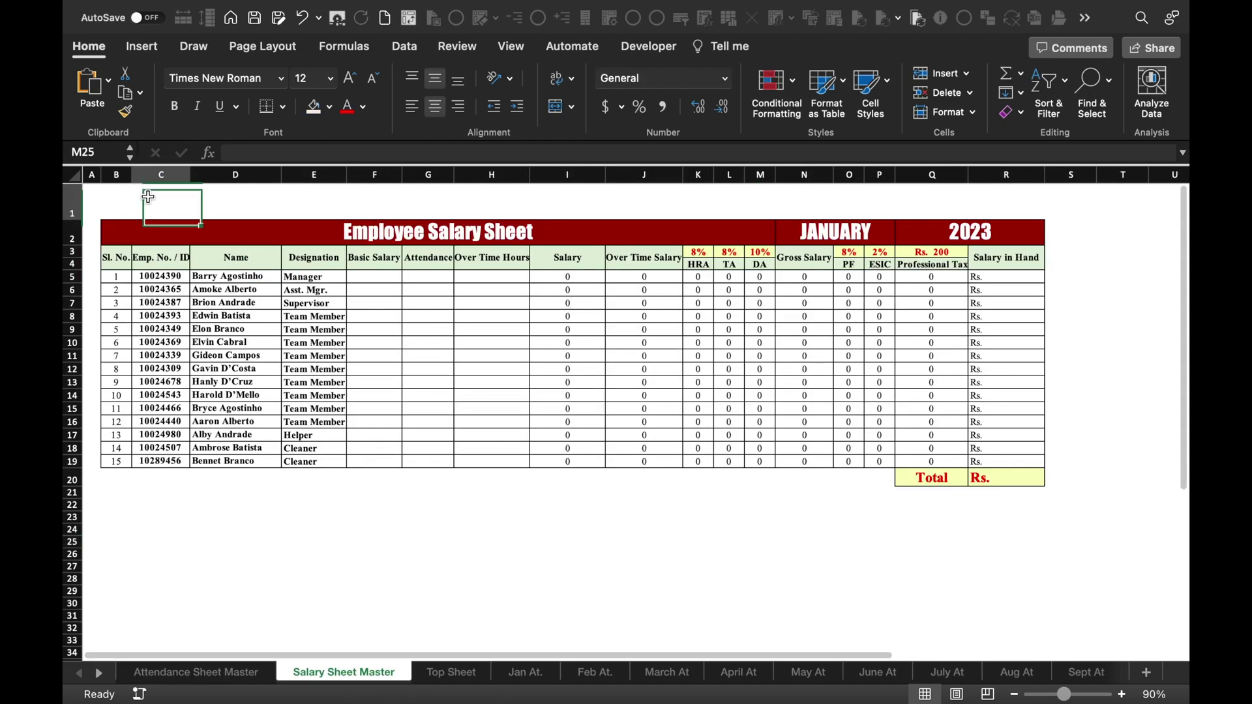
key("cmd+v")
left_click_drag(145, 197, 151, 197)
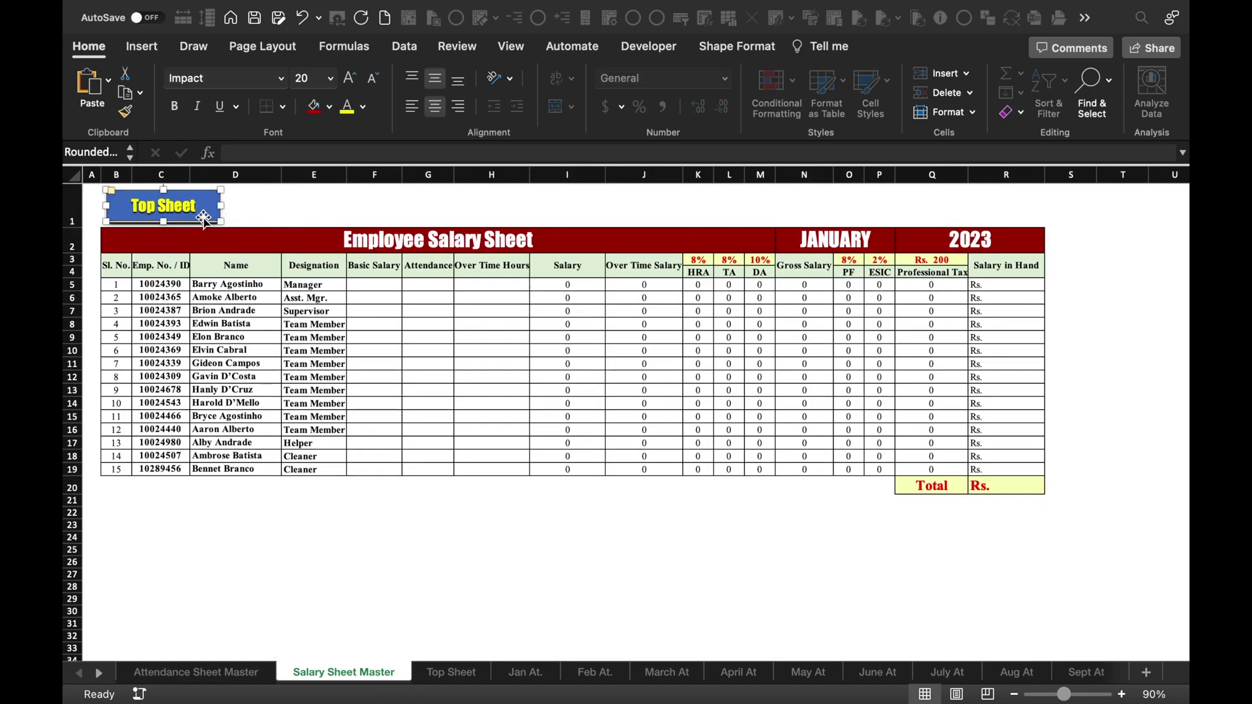
left_click(265, 519)
Step: Hyperlink the Top Sheet button on Attendance Sheet Master to cell A1 of the 'Top Sheet' worksheet
left_click(238, 674)
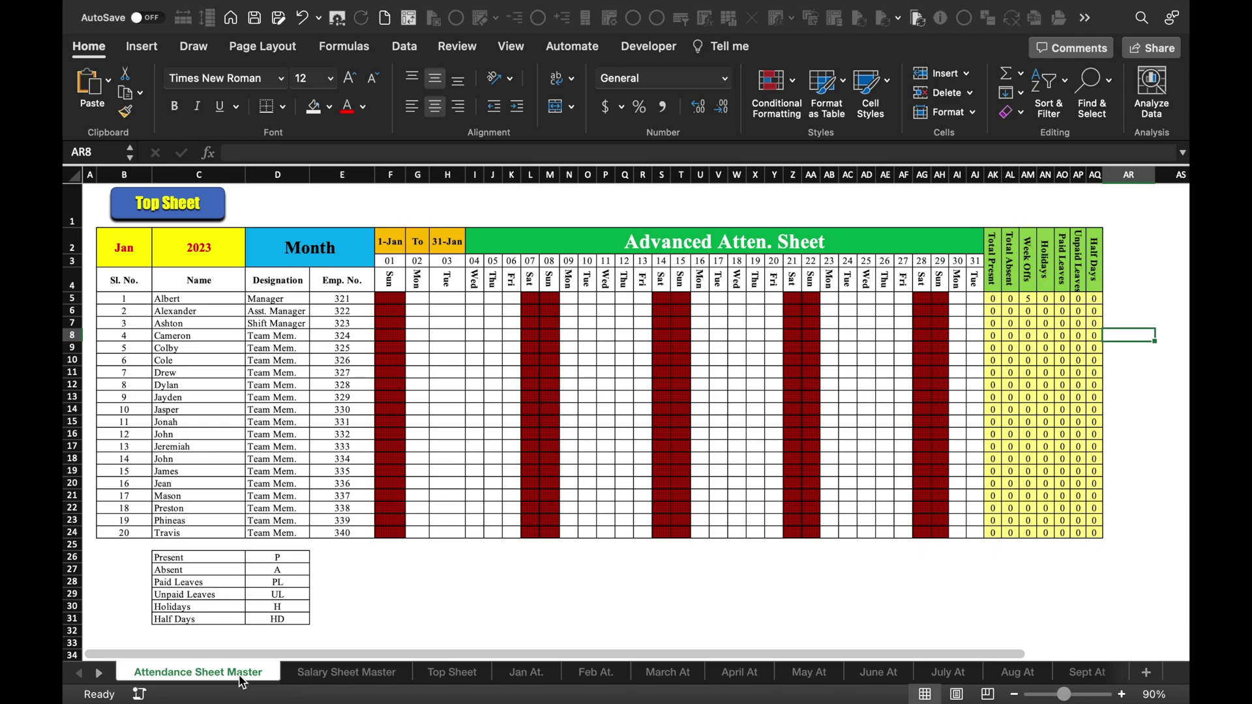
left_click(185, 206)
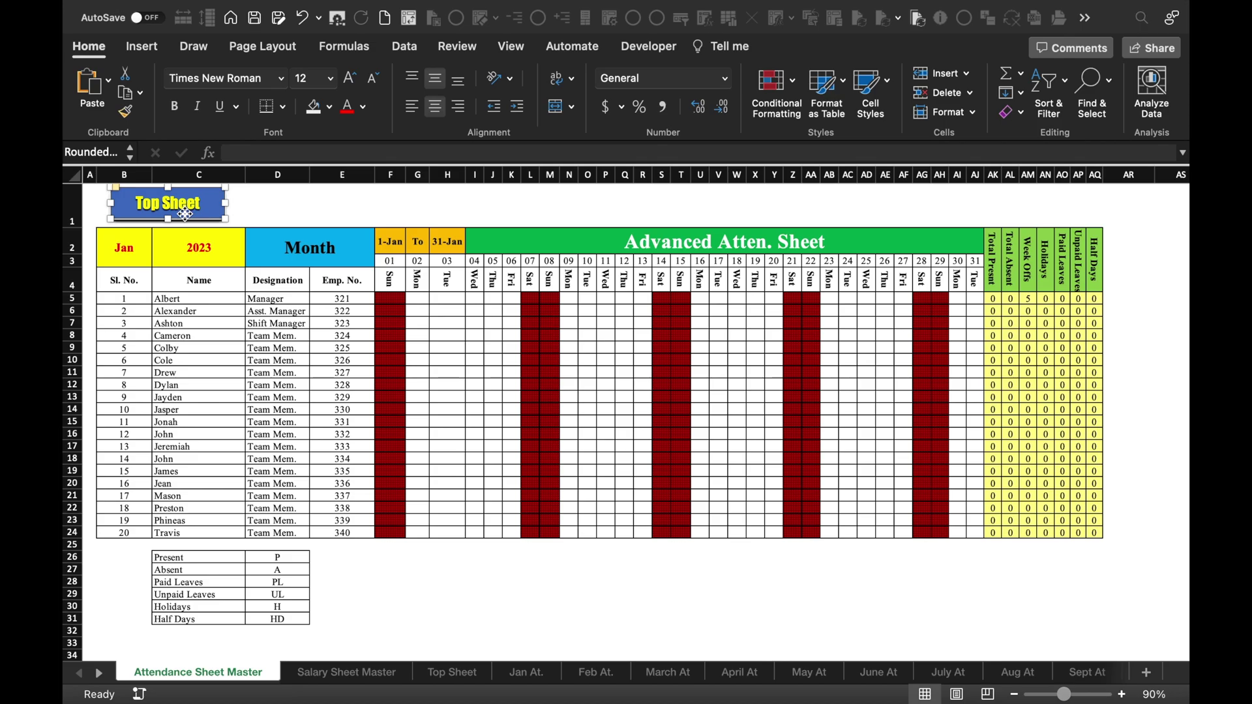
right_click(184, 214)
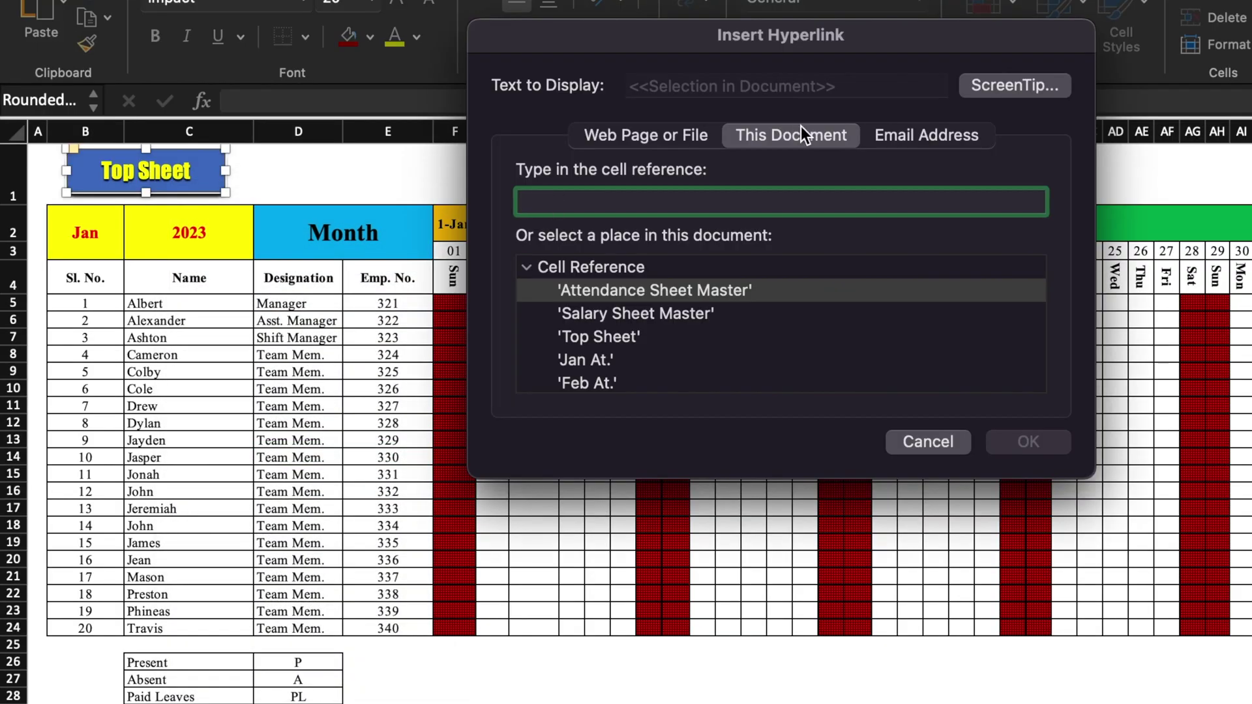
left_click(639, 335)
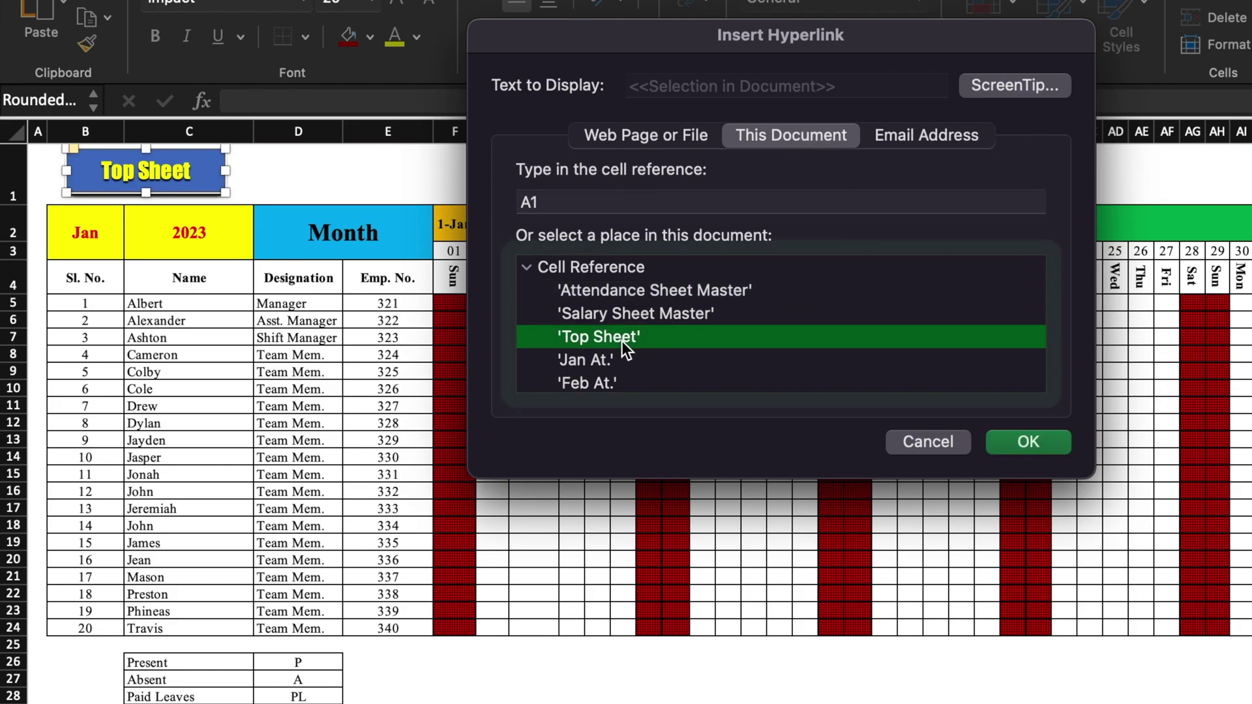
left_click(1013, 443)
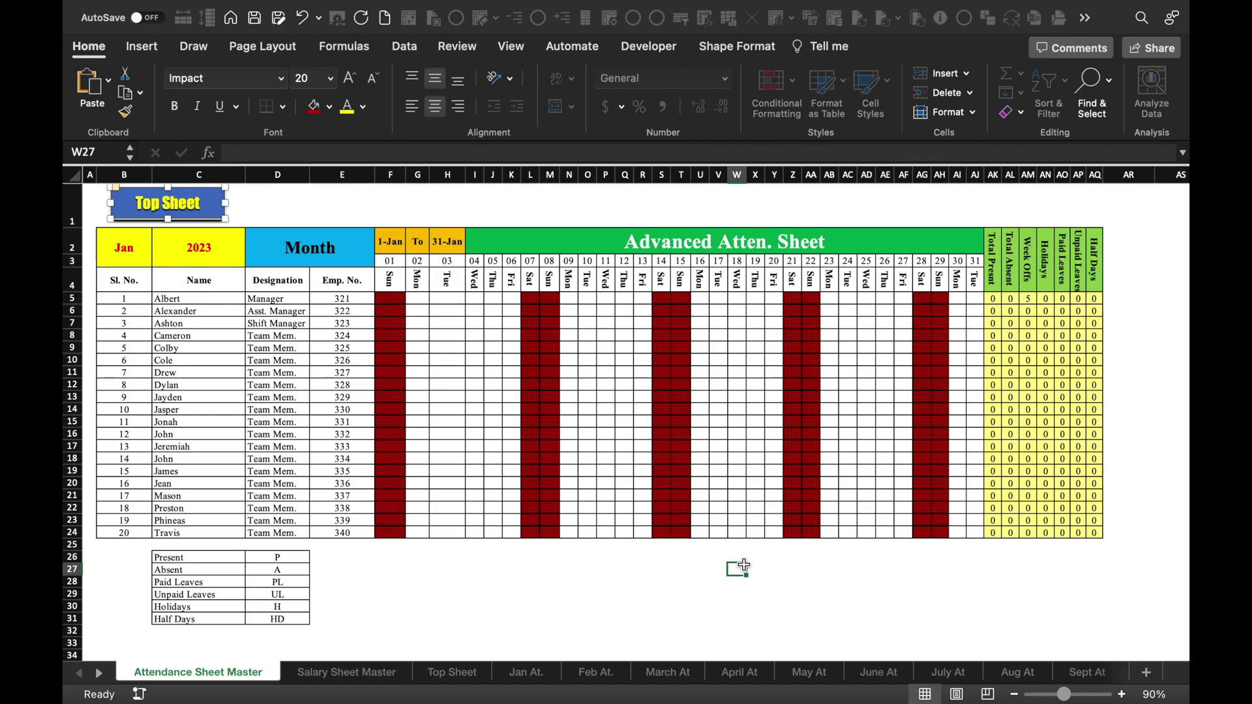
left_click(744, 566)
Step: Hyperlink the Top Sheet button on Salary Sheet Master to cell A1 of the 'Top Sheet' worksheet
left_click(346, 679)
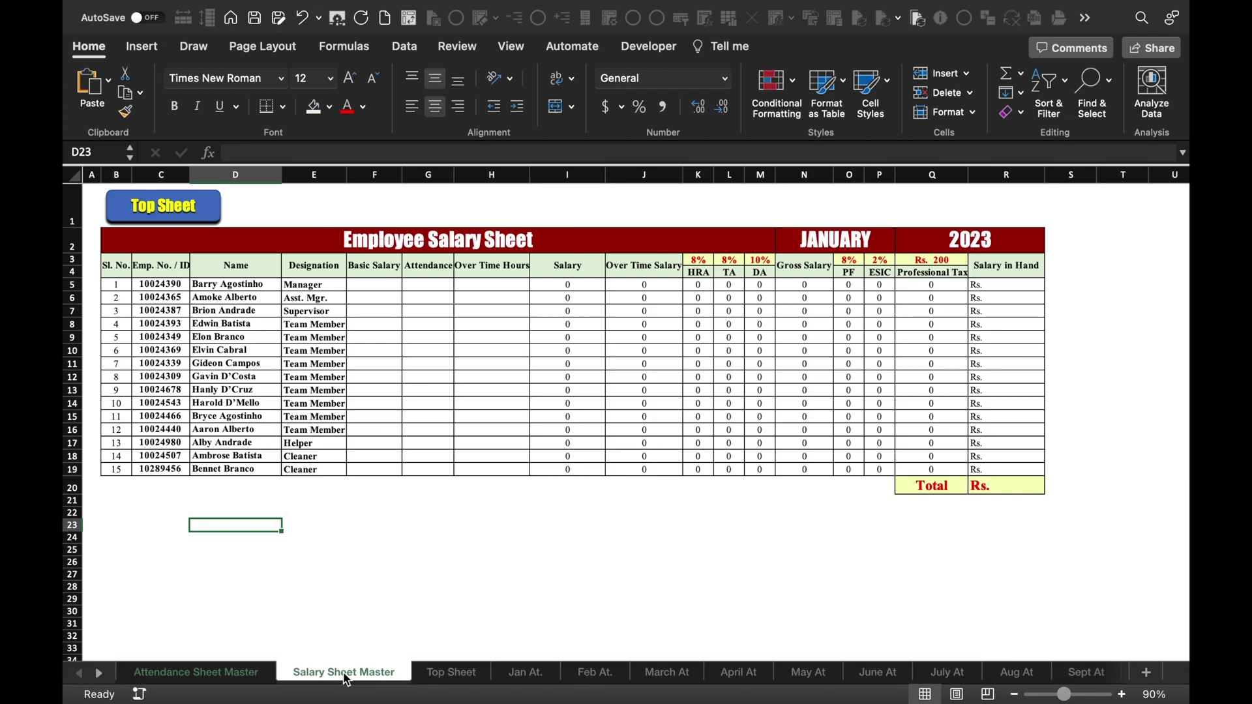
right_click(198, 217)
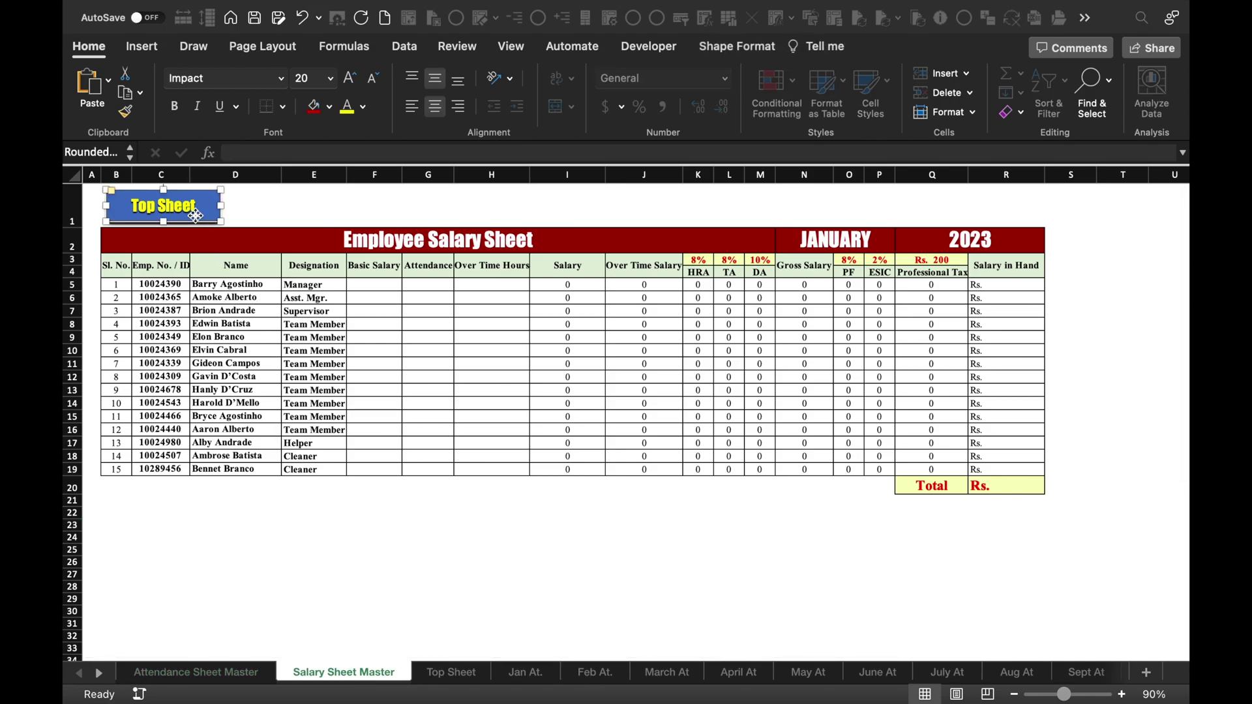
left_click(281, 412)
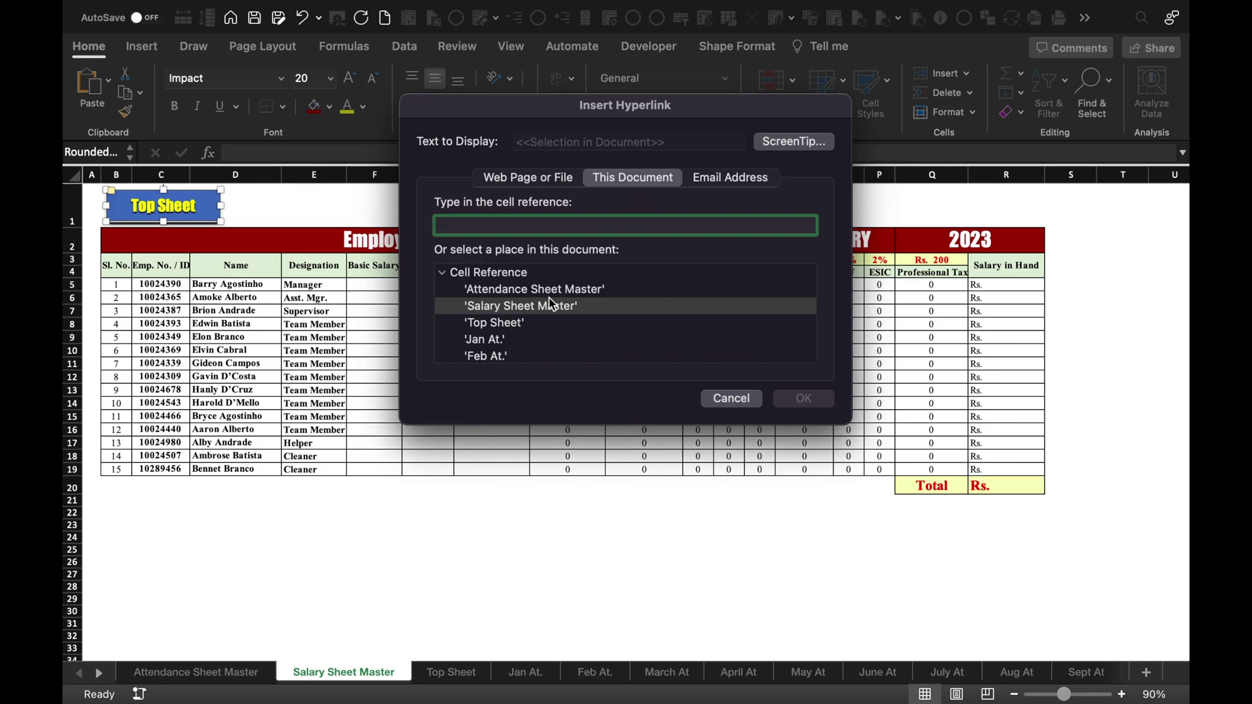
left_click(517, 324)
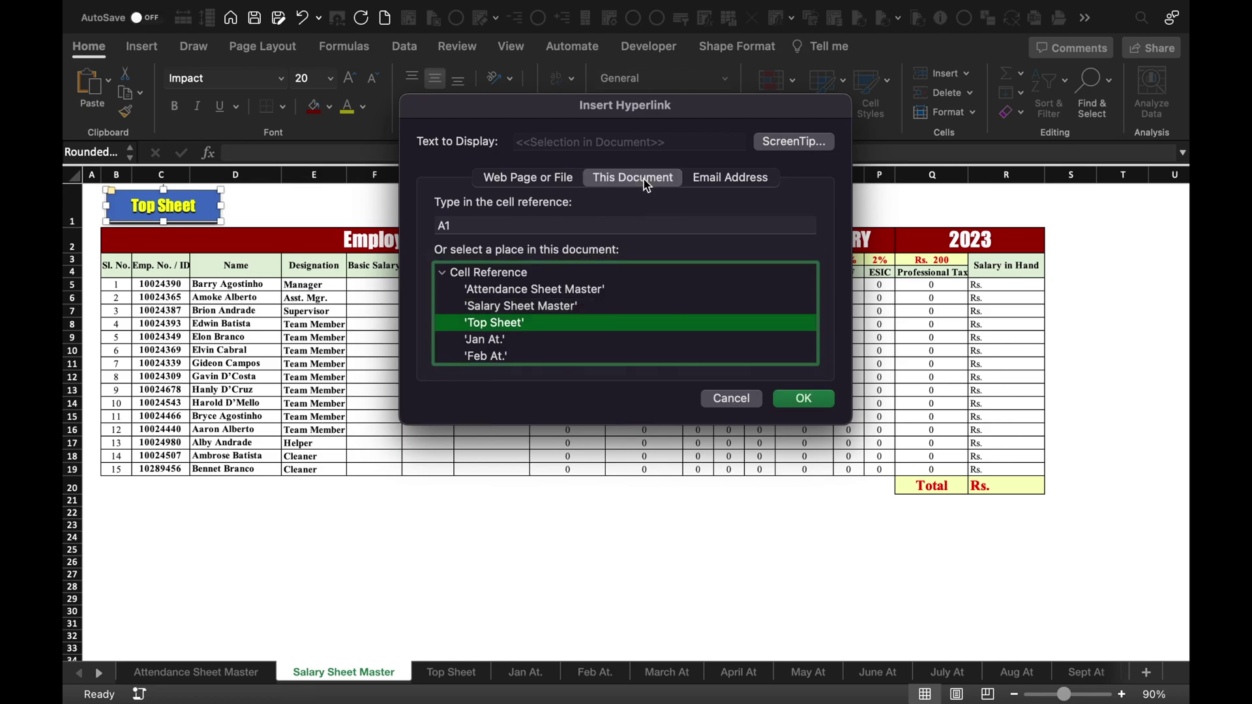
left_click(805, 400)
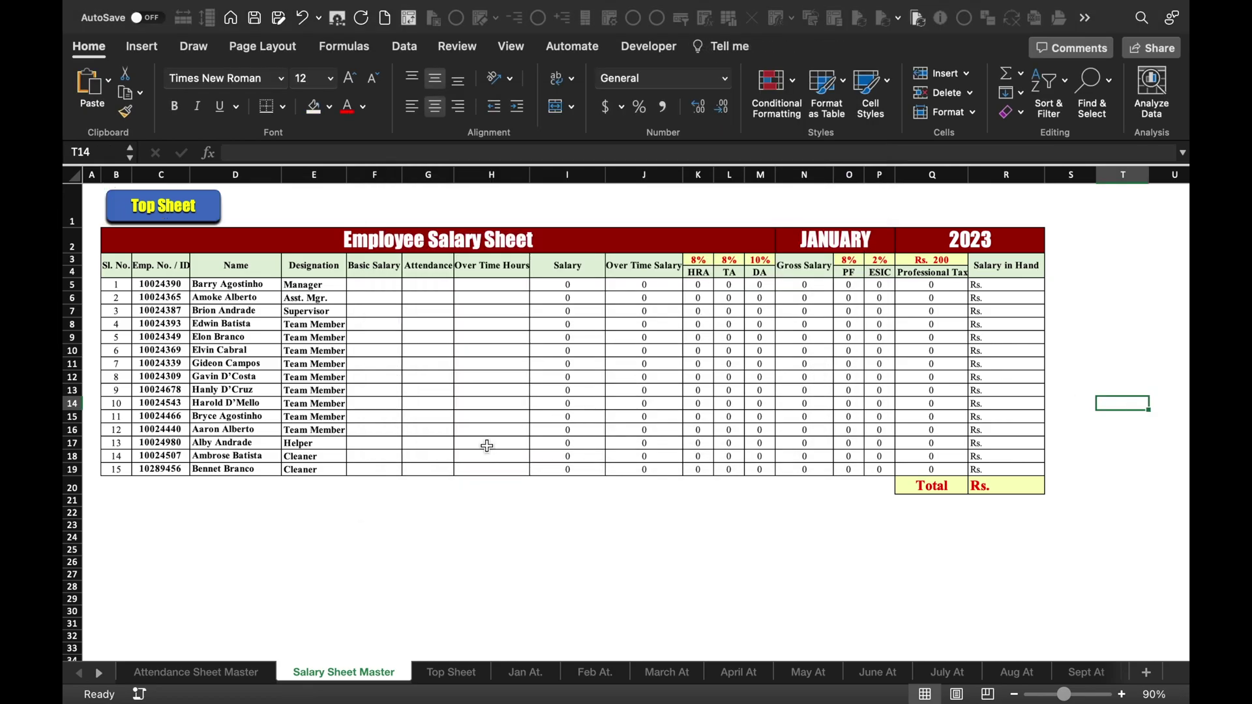
Step: Copy the whole Attendance Sheet Master worksheet and paste it at A1 of the Jan At., Feb At. and March At sheets
left_click(199, 674)
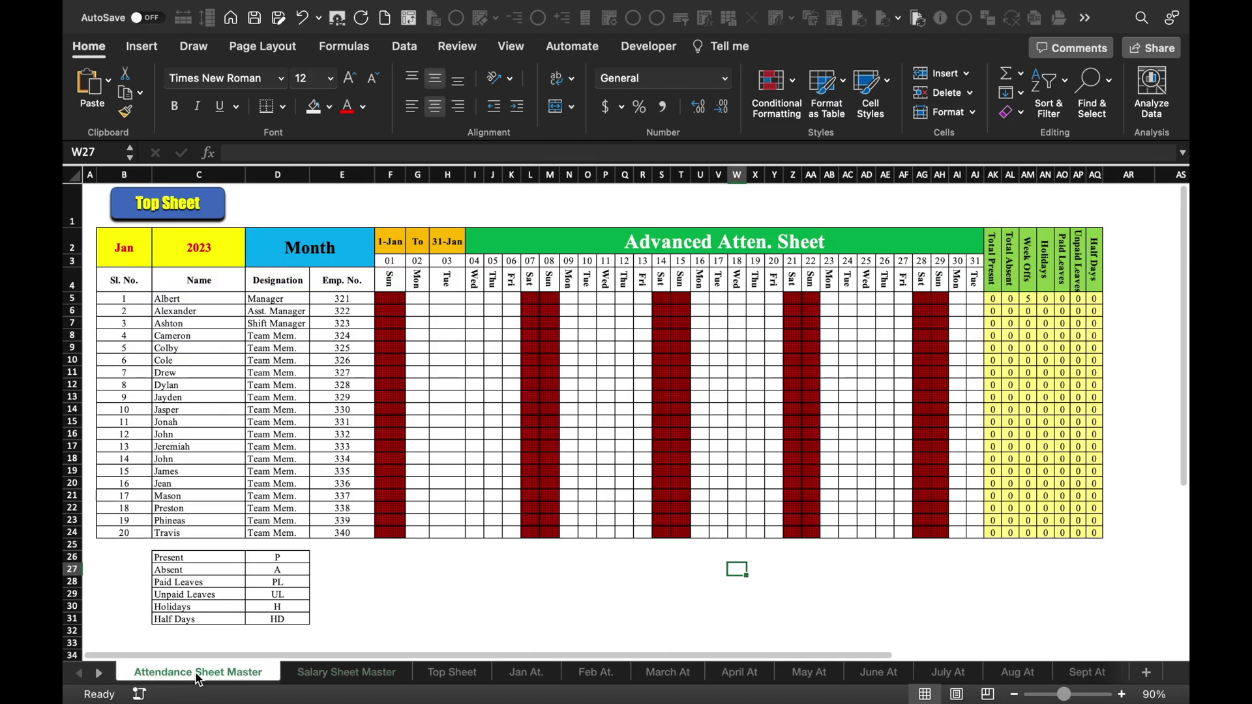
left_click(71, 173)
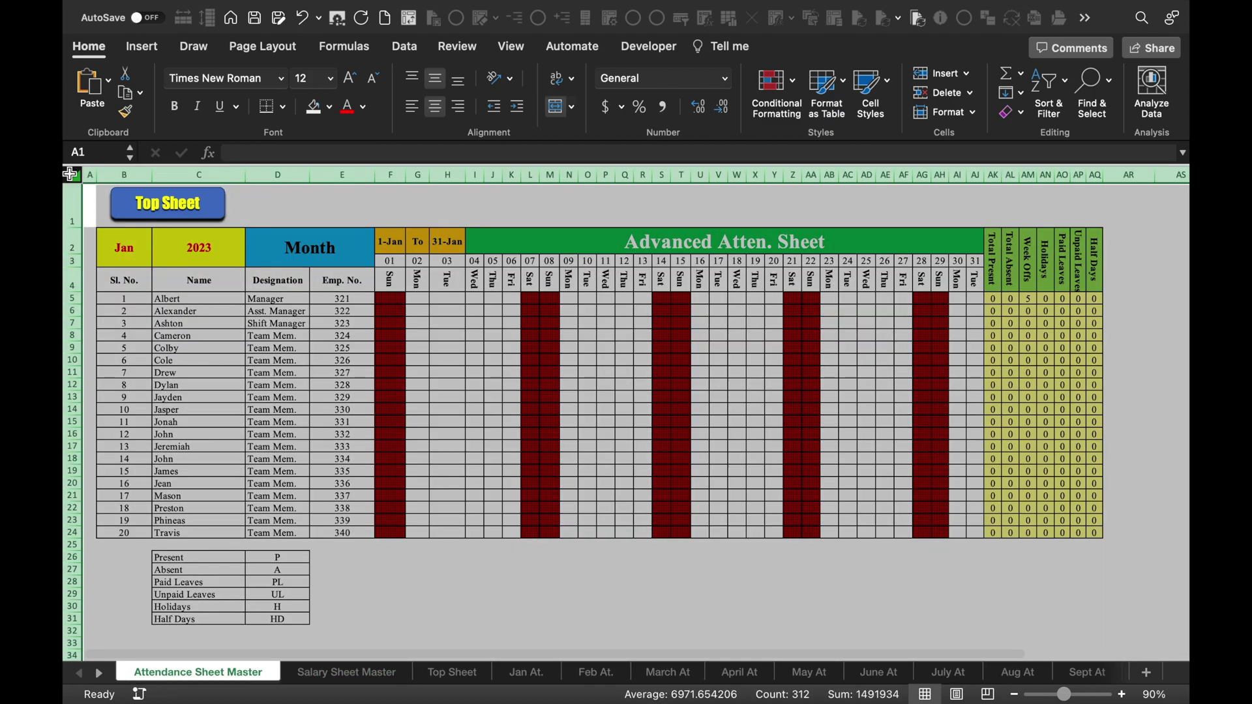
key("super+c")
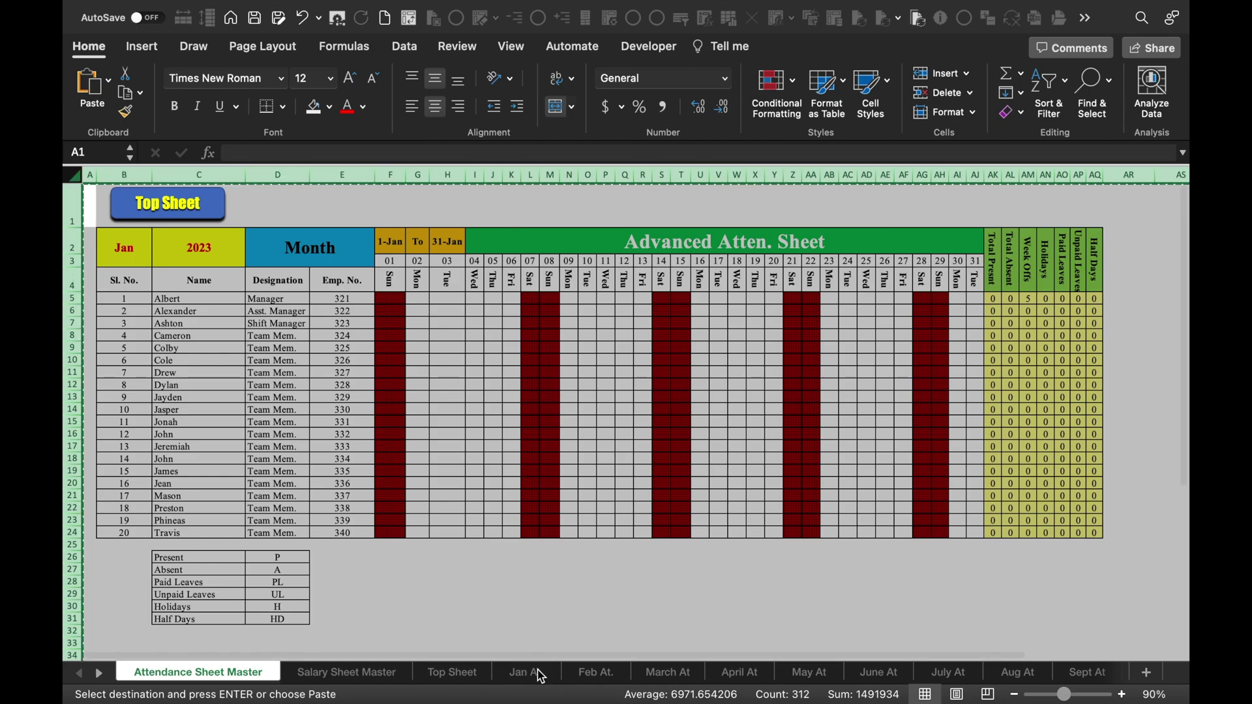
left_click(541, 678)
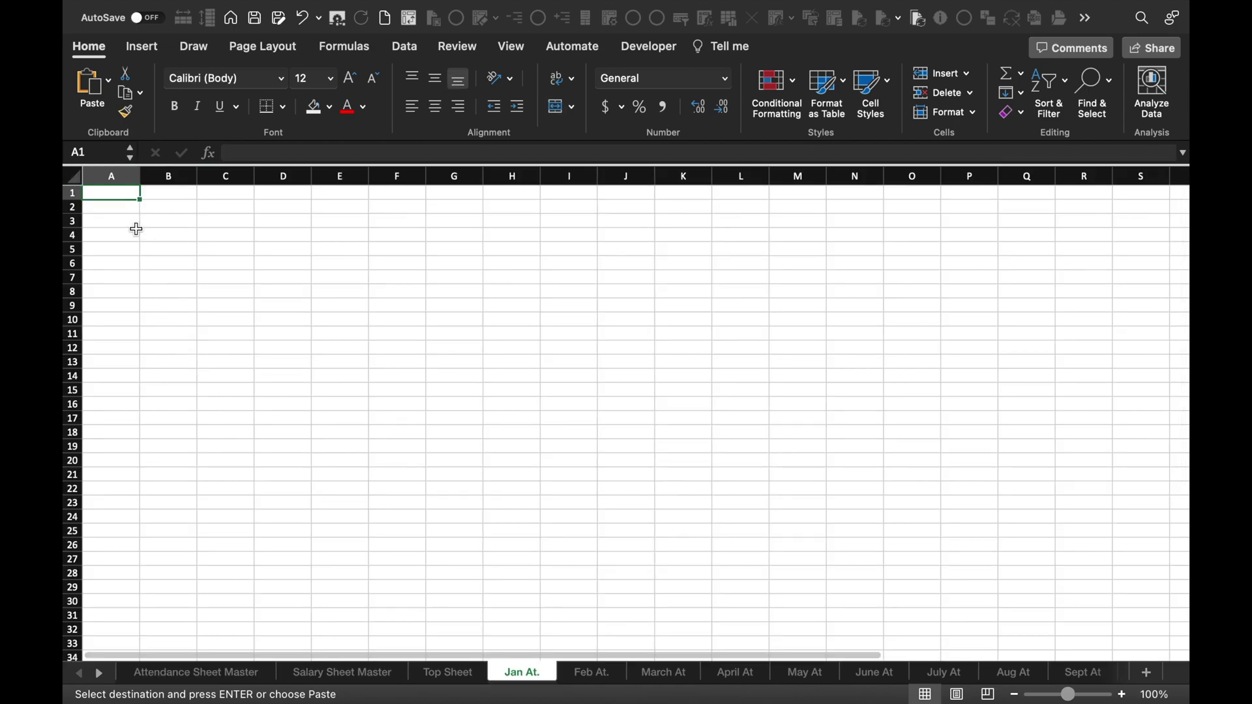
key("super+v")
left_click(591, 673)
key("super+v")
key("ctrl+Page_Down")
key("super+v")
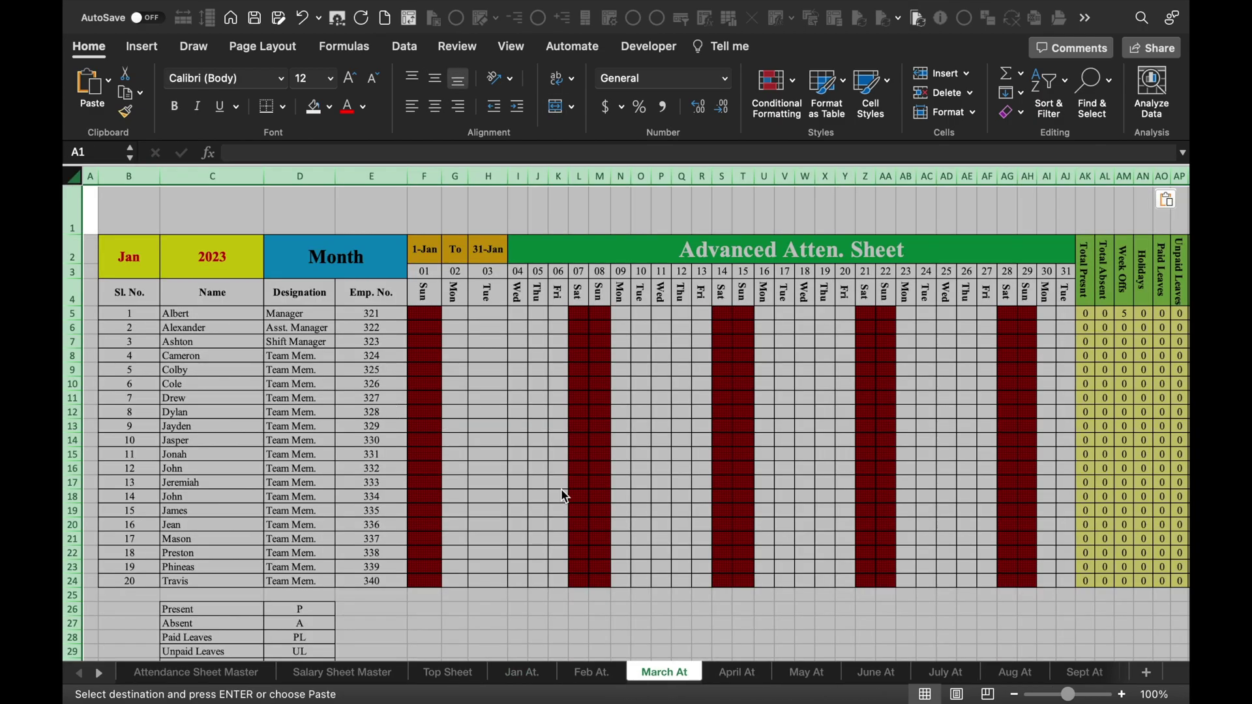
Step: Paste the copied attendance worksheet at A1 of each sheet from April At through Dec At
left_click(737, 672)
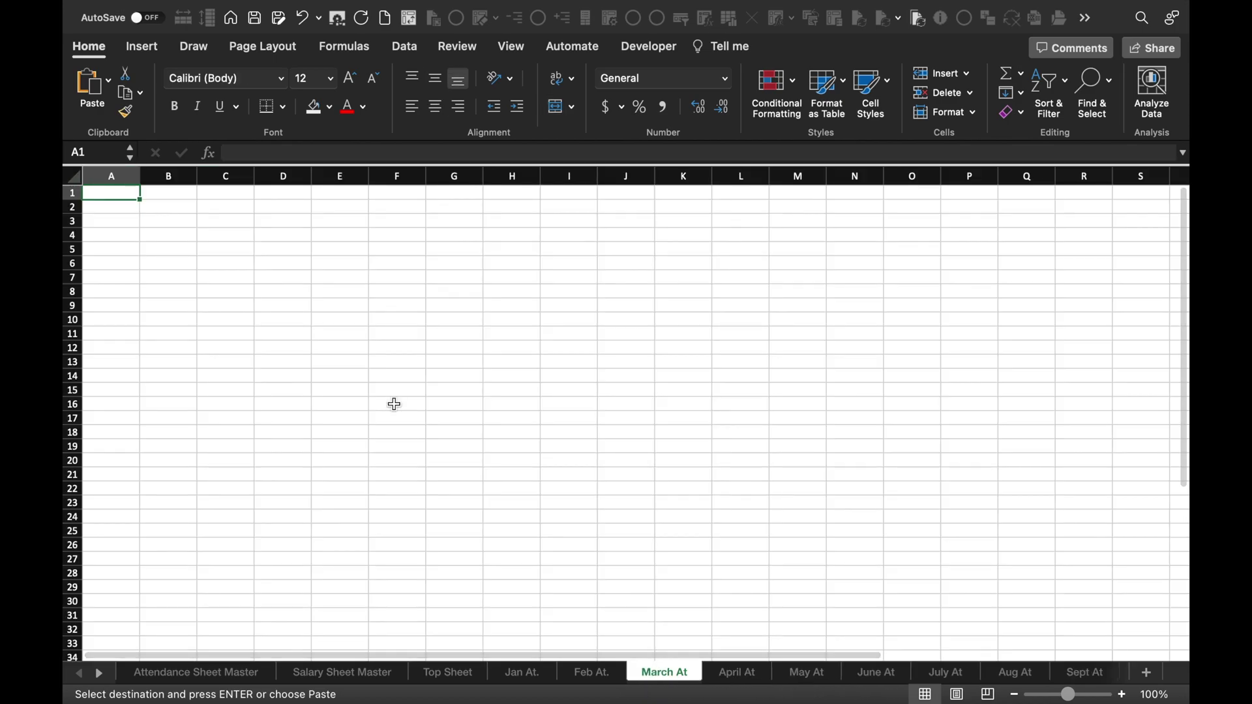
key("super+v")
left_click(806, 672)
left_click(876, 673)
left_click(944, 672)
left_click(1014, 673)
key("ctrl+Page_Down")
key("ctrl+Page_Down")
key("ctrl+Page_Down")
key("ctrl+Page_Down")
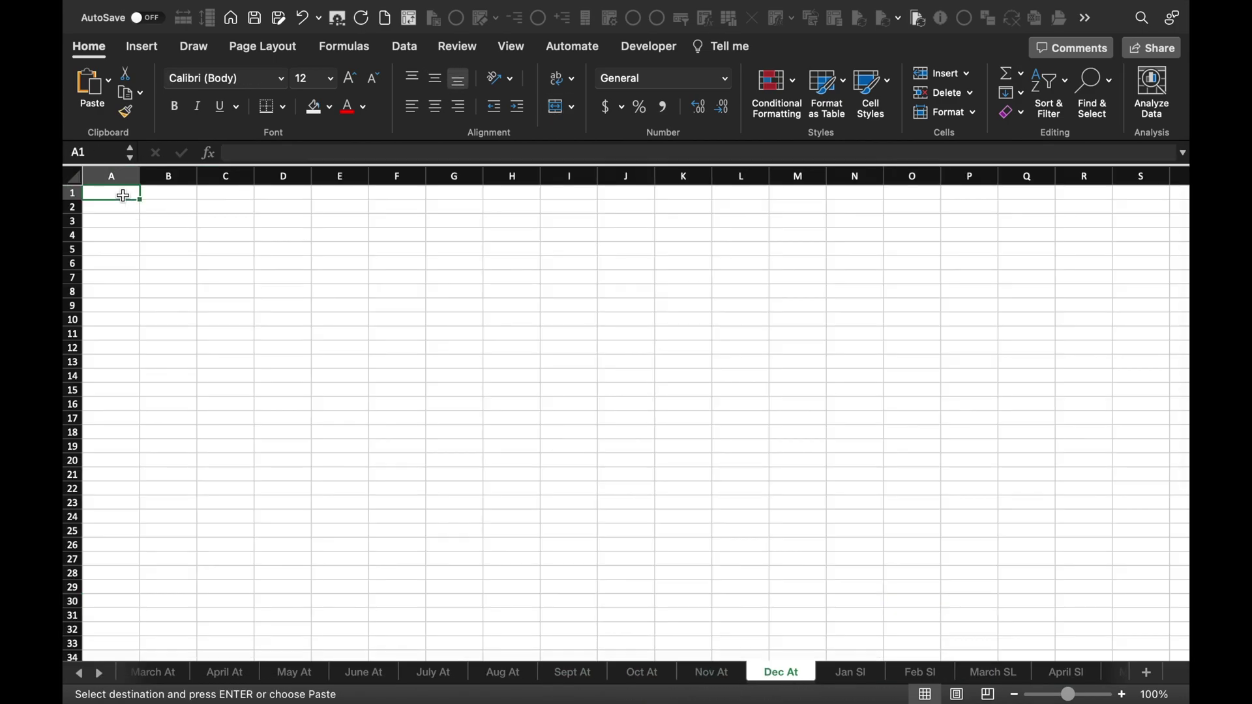
key("super+v")
Step: Copy the whole Salary Sheet Master worksheet and paste it at A1 of the Jan Sl sheet
left_click(79, 674, "super")
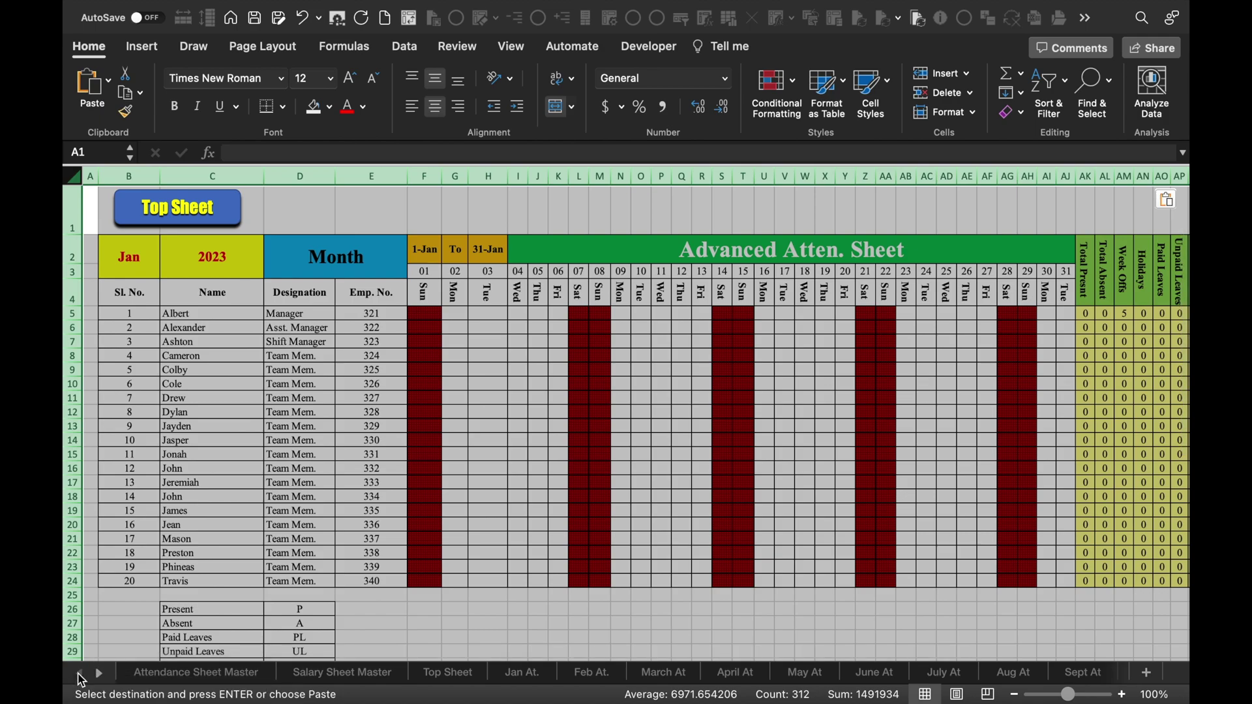
left_click(334, 673)
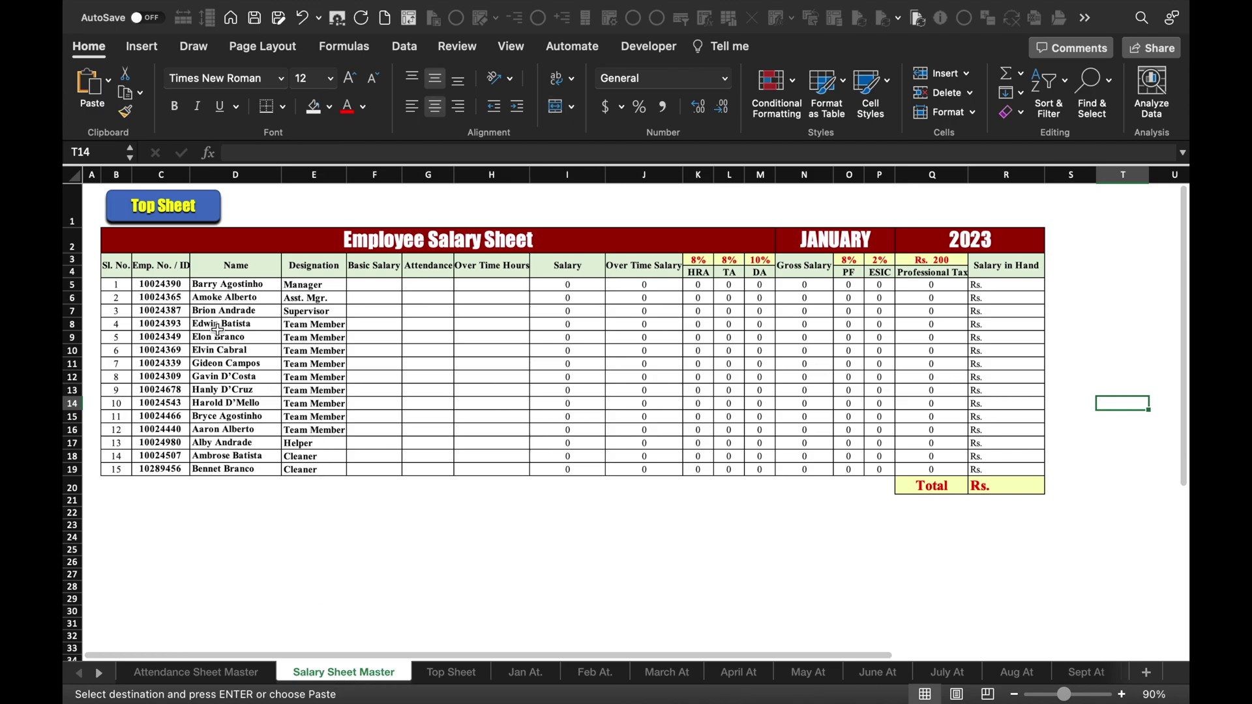
left_click(73, 174)
key("super+c")
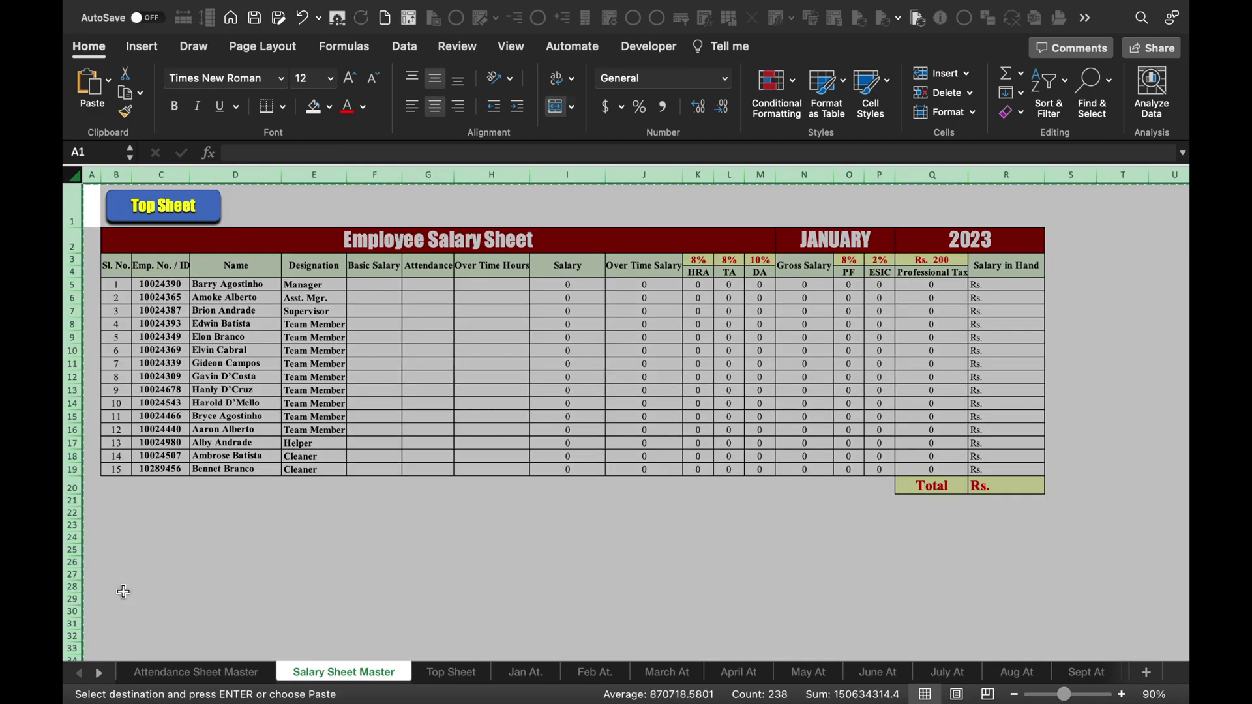
left_click(99, 673)
left_click(100, 672)
left_click(99, 673)
left_click(290, 673)
key("super+v")
Step: Paste the copied salary worksheet into the Feb Sl, March SL, April Sl and May Sl sheets
left_click(360, 672)
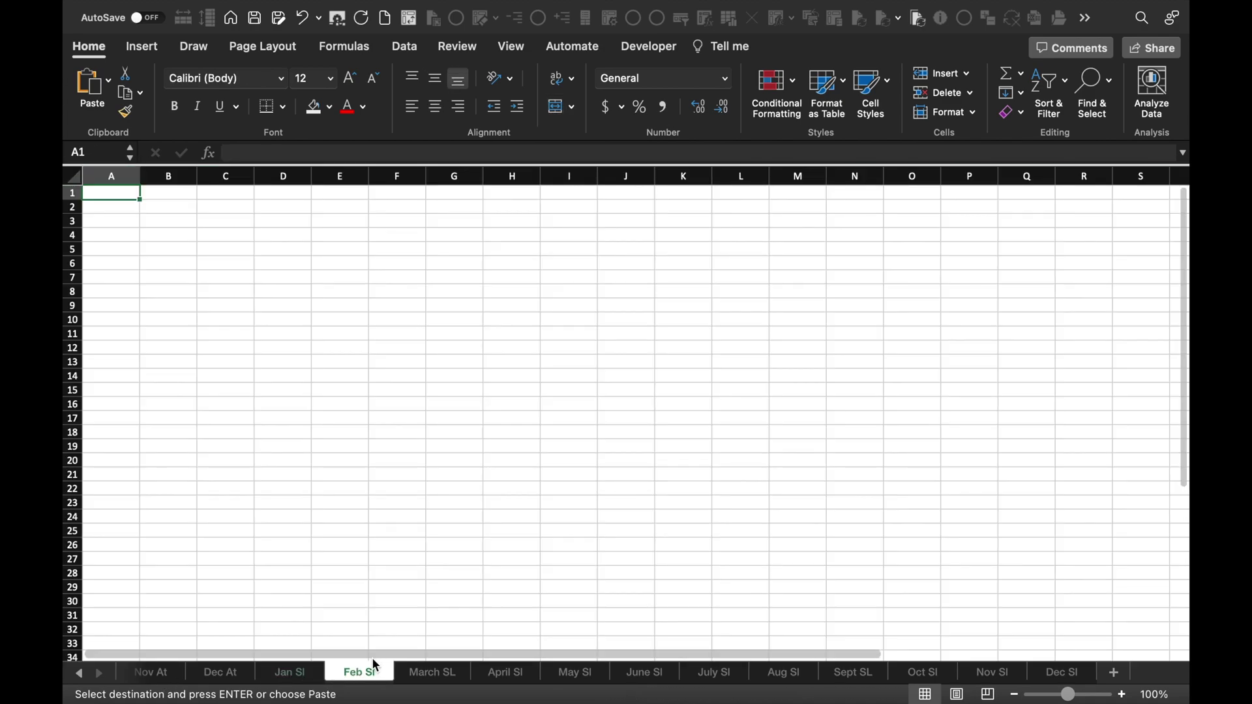
left_click(433, 673)
left_click(507, 672)
key("super+v")
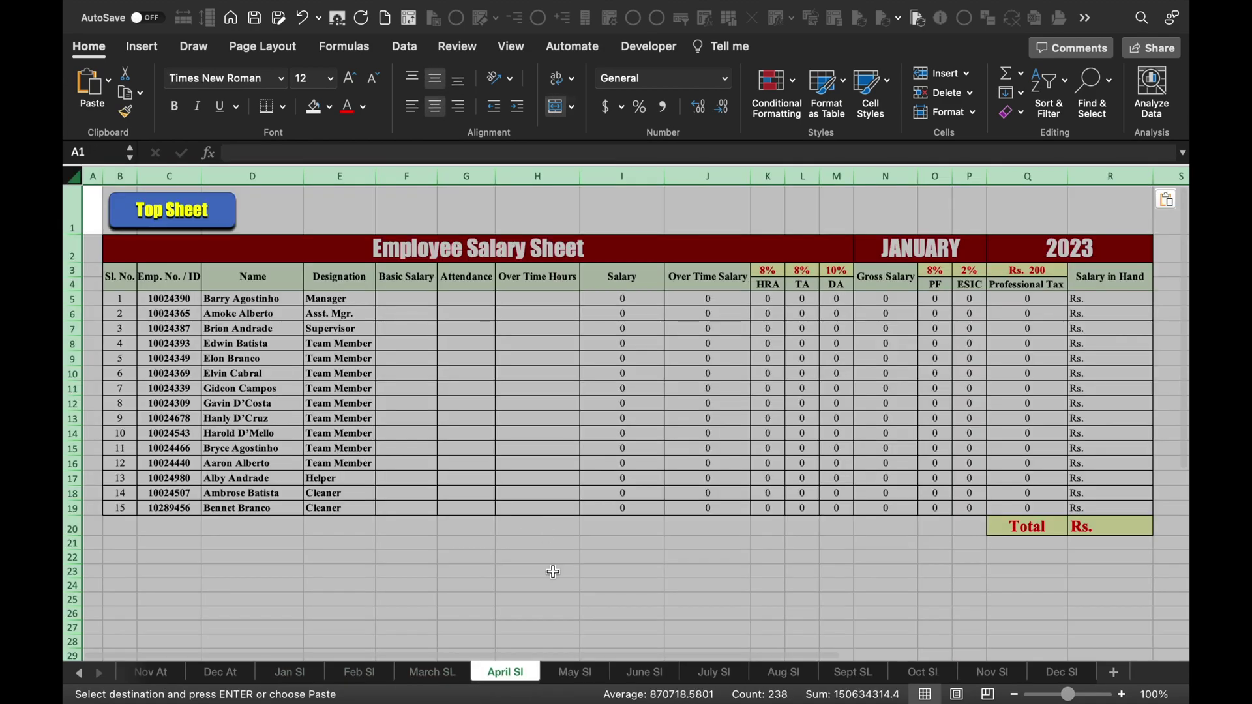
left_click(576, 672)
key("super+v")
key("Return")
Step: Paste the copied salary worksheet at A1 of the June Sl, July Sl and Aug Sl sheets
left_click(86, 191)
key("super+v")
key("ctrl+Page_Down")
key("super+v")
key("ctrl+Page_Down")
key("super+v")
key("ctrl+Page_Down")
key("super+v")
key("ctrl+Page_Down")
key("super+v")
Step: Paste the copied salary worksheet at A1 of the Sept SL, Oct Sl, Nov Sl and Dec Sl sheets
left_click(613, 301)
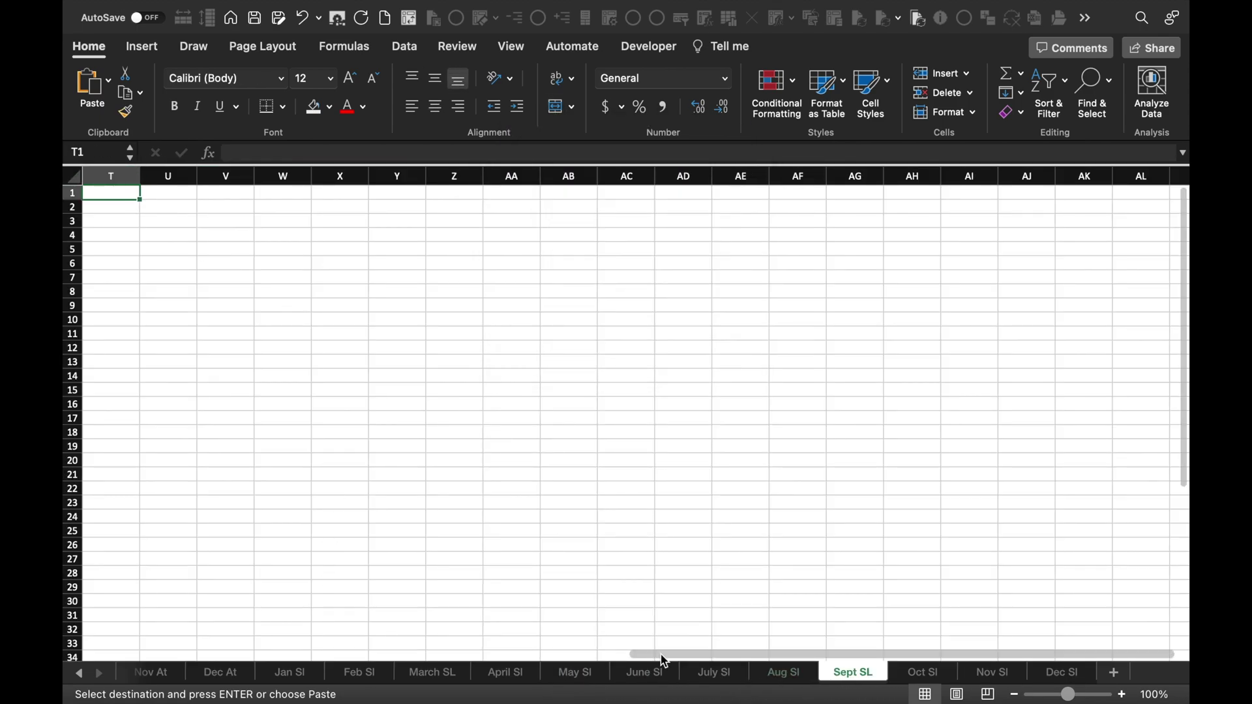
left_click_drag(662, 655, 184, 638)
left_click(108, 199)
key("super+v")
key("ctrl+Page_Down")
key("super+v")
key("ctrl+Page_Down")
key("super+v")
key("ctrl+Page_Down")
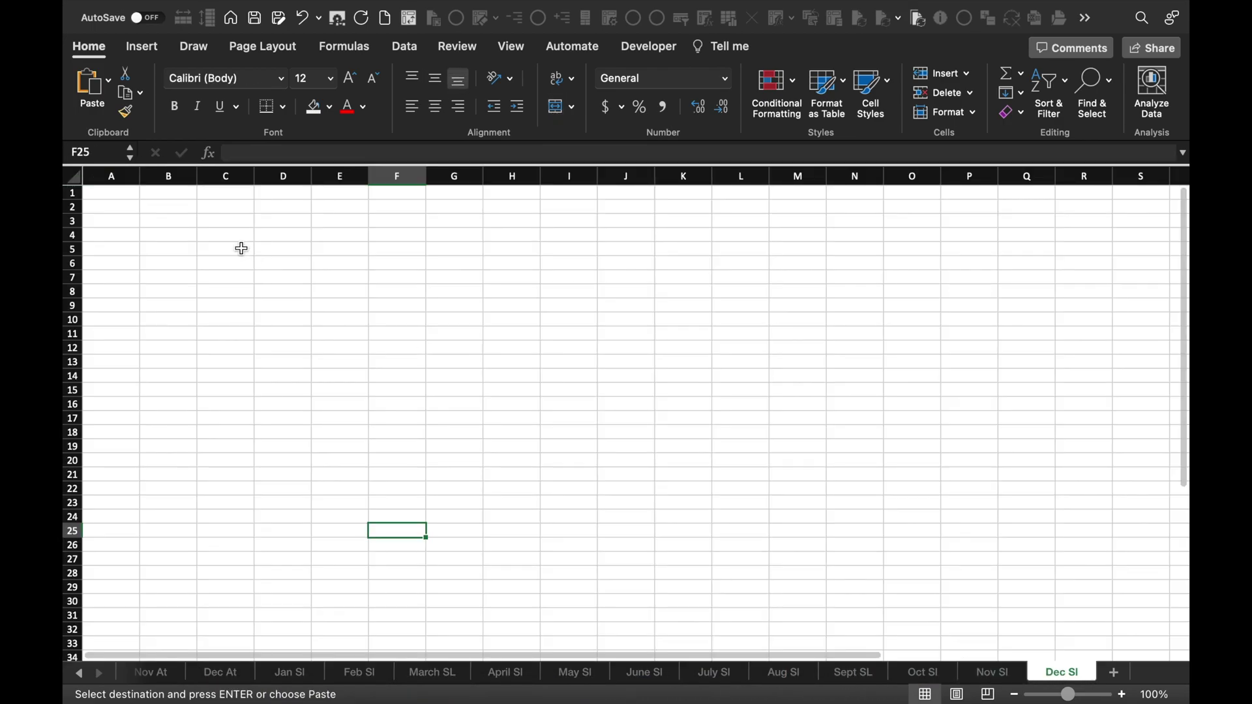
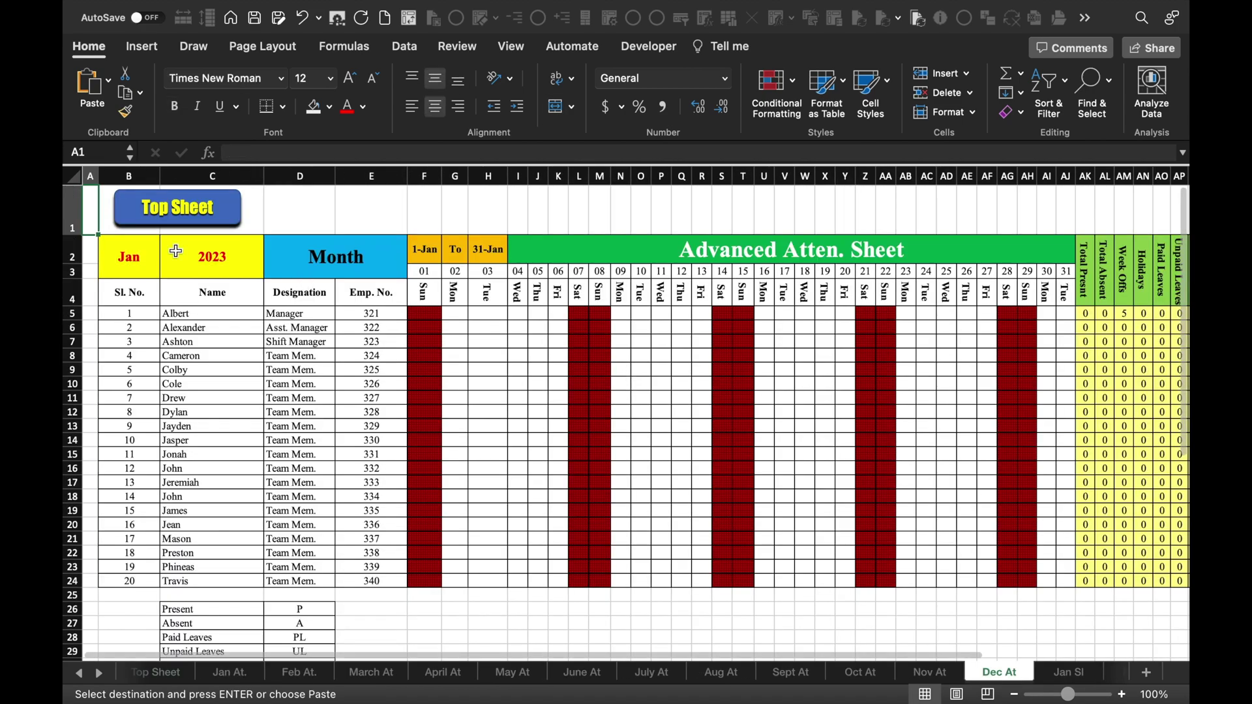
Step: Set the month in cell B2 of the Dec At sheet to Dec and return to the Top Sheet
left_click(129, 256)
left_click(167, 257)
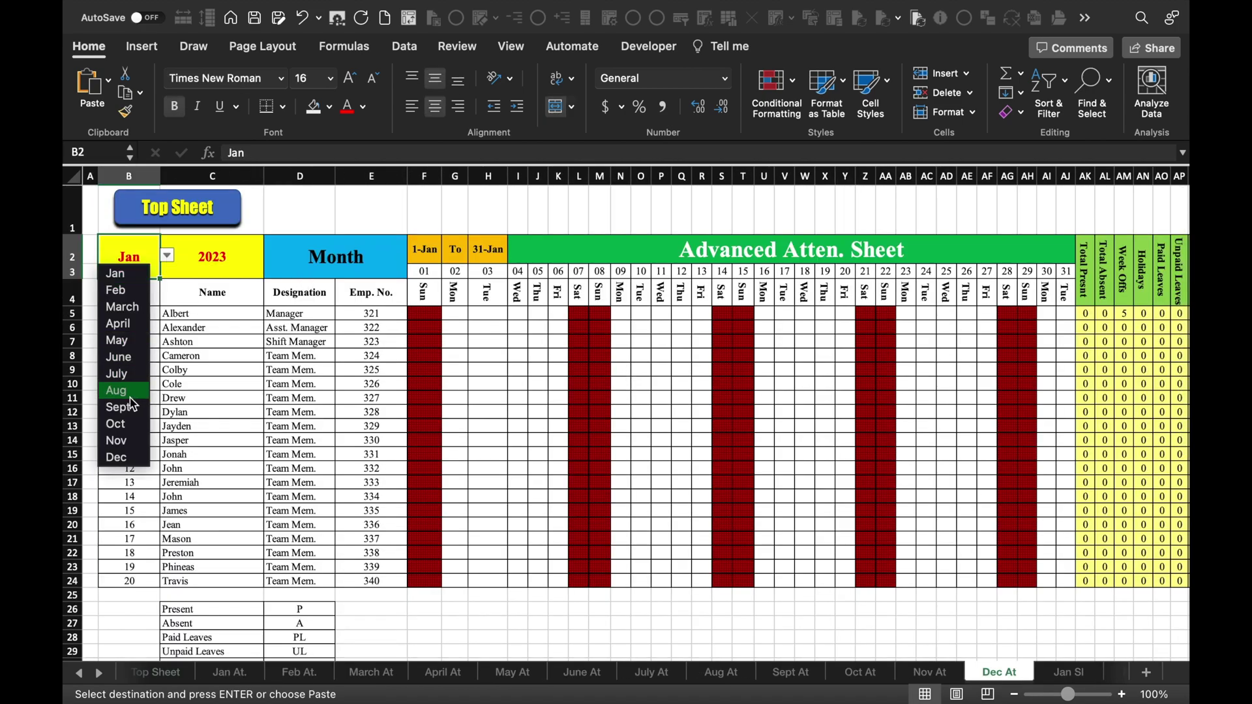
left_click(129, 454)
left_click(192, 212)
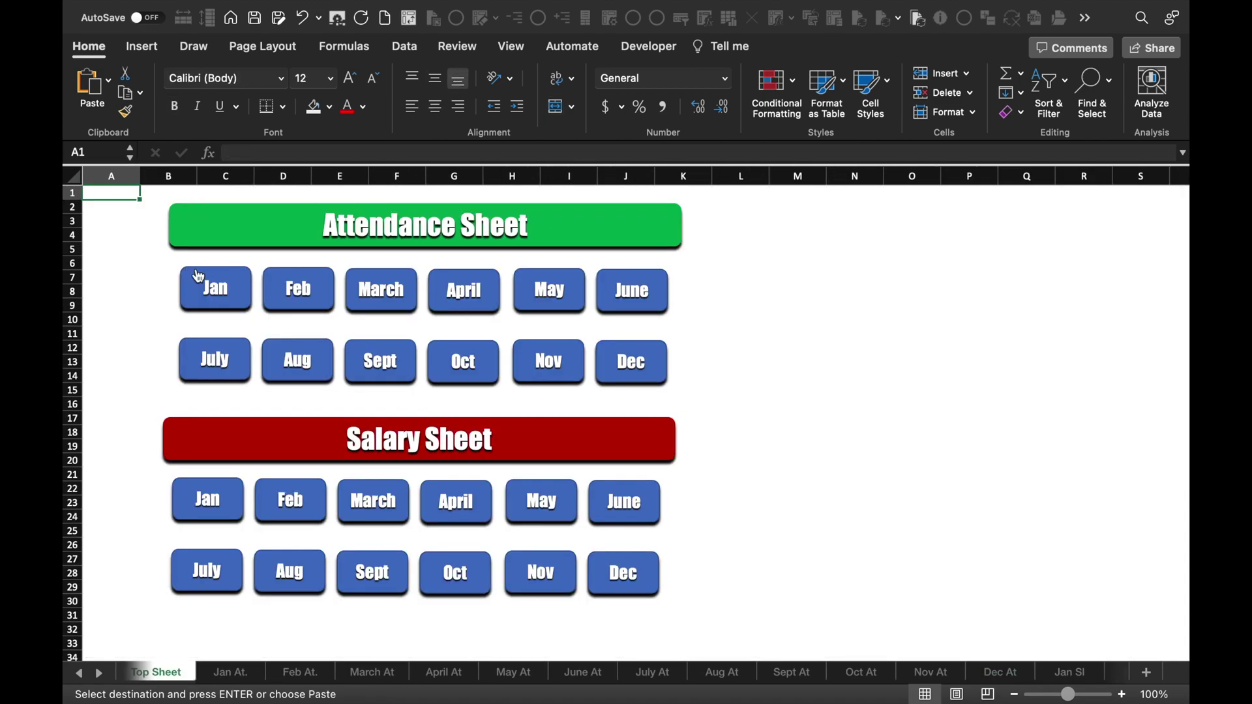
Step: Set the month in the heading of Feb Sl to February and of March SL to March
left_click(225, 524)
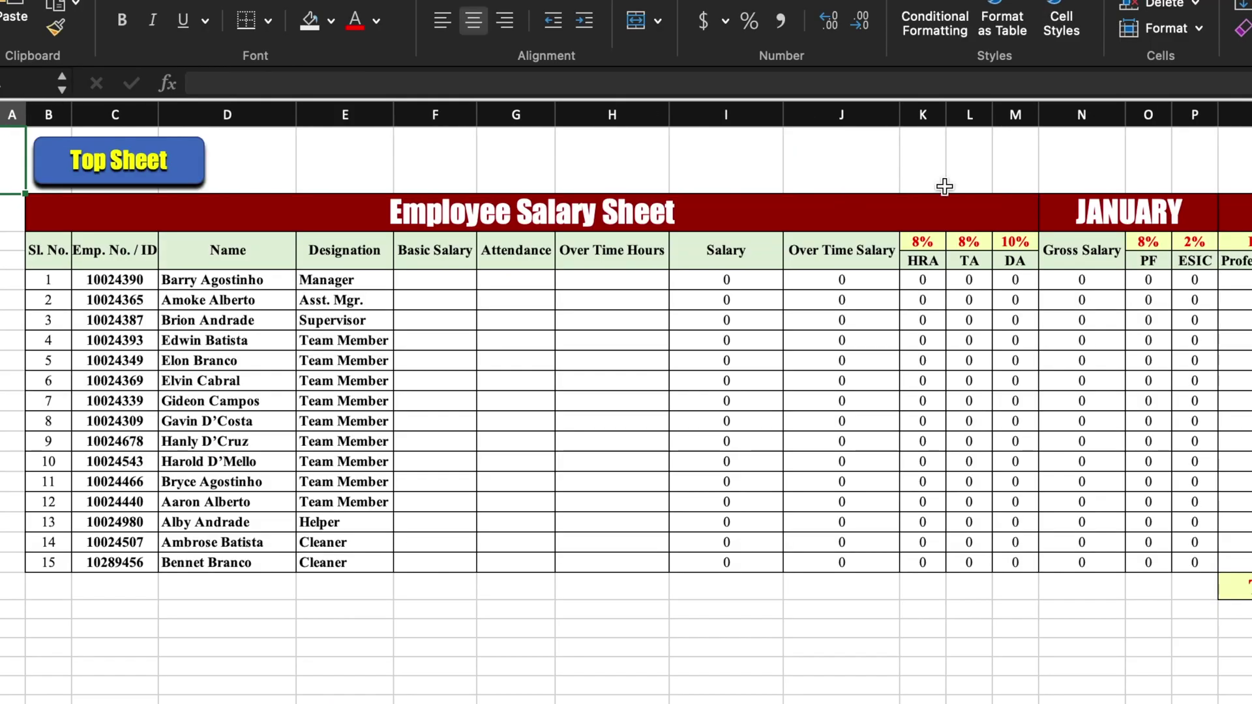
left_click(1128, 212)
left_click(1227, 220)
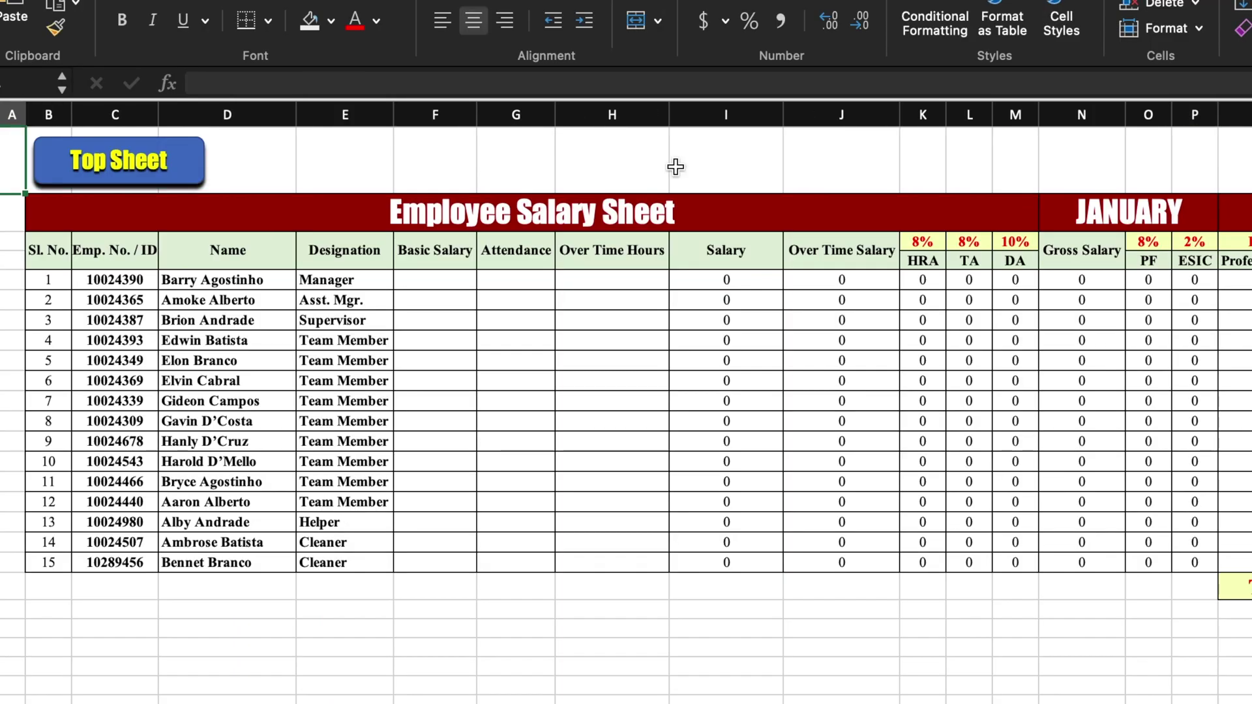
left_click(1128, 212)
left_click(1227, 220)
left_click(1106, 289)
left_click(87, 163)
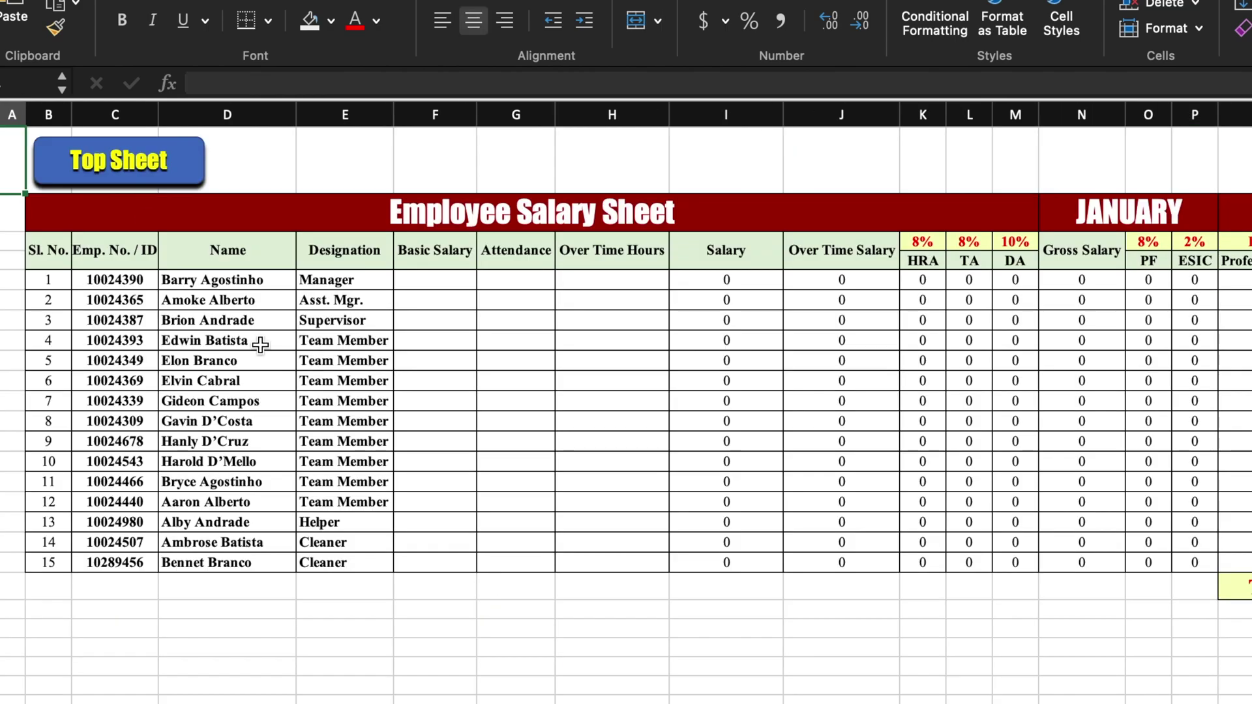
Step: Set the month in the heading of April Sl to April and of May Sl to May
left_click(1128, 212)
left_click(1227, 219)
left_click(1108, 304)
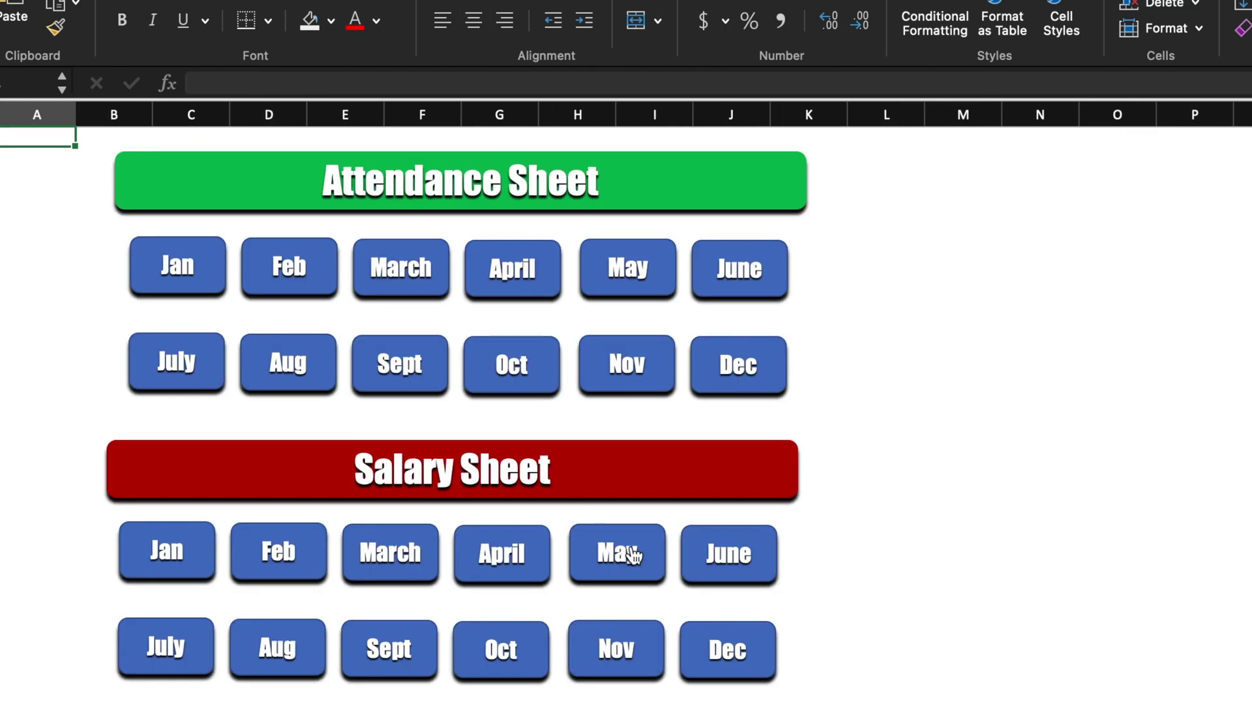
left_click(617, 552)
left_click(1128, 212)
left_click(1228, 219)
left_click(1163, 292)
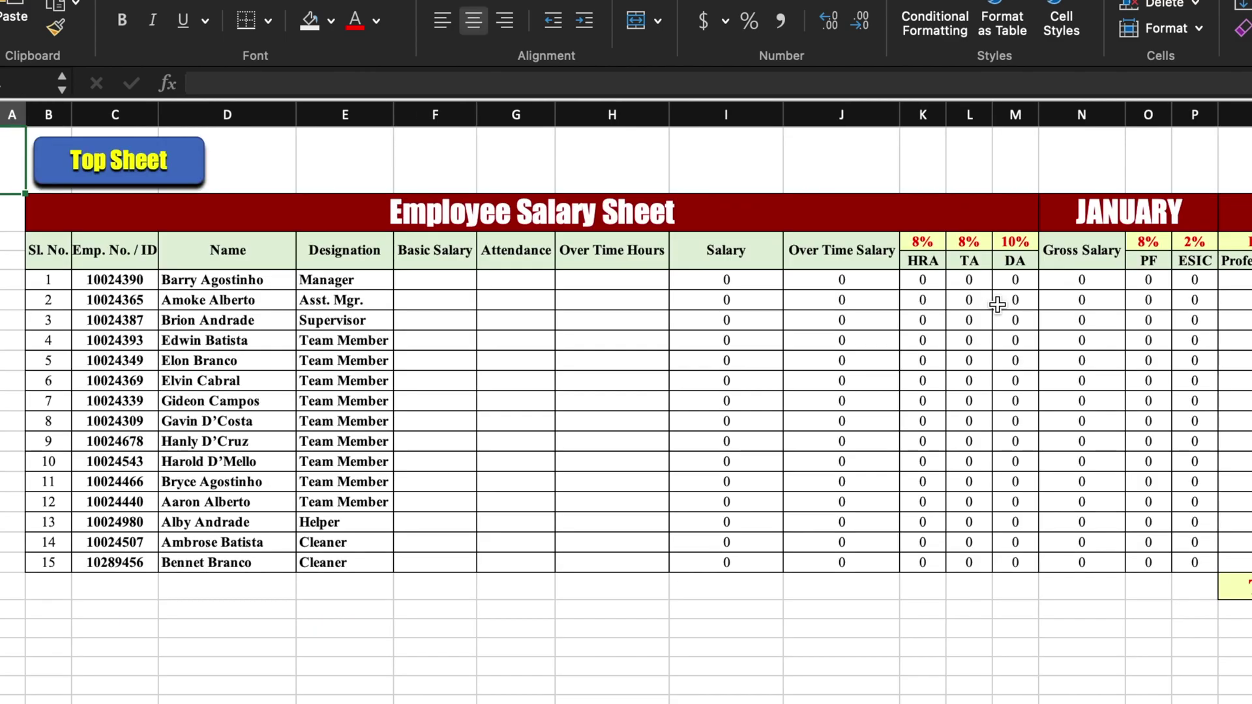
Step: Set the month in the heading of June Sl to June and of July Sl to July
left_click(1128, 212)
left_click(1227, 220)
left_click(1109, 358)
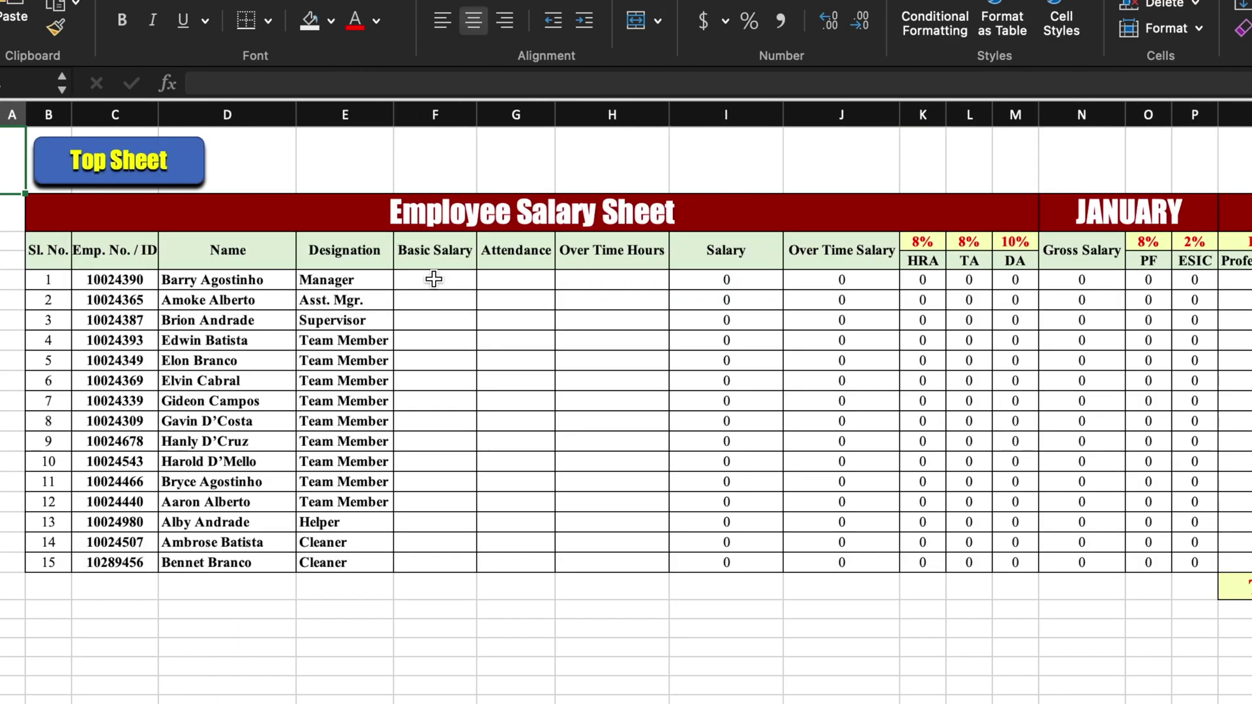
left_click(1128, 212)
left_click(1227, 220)
left_click(1108, 381)
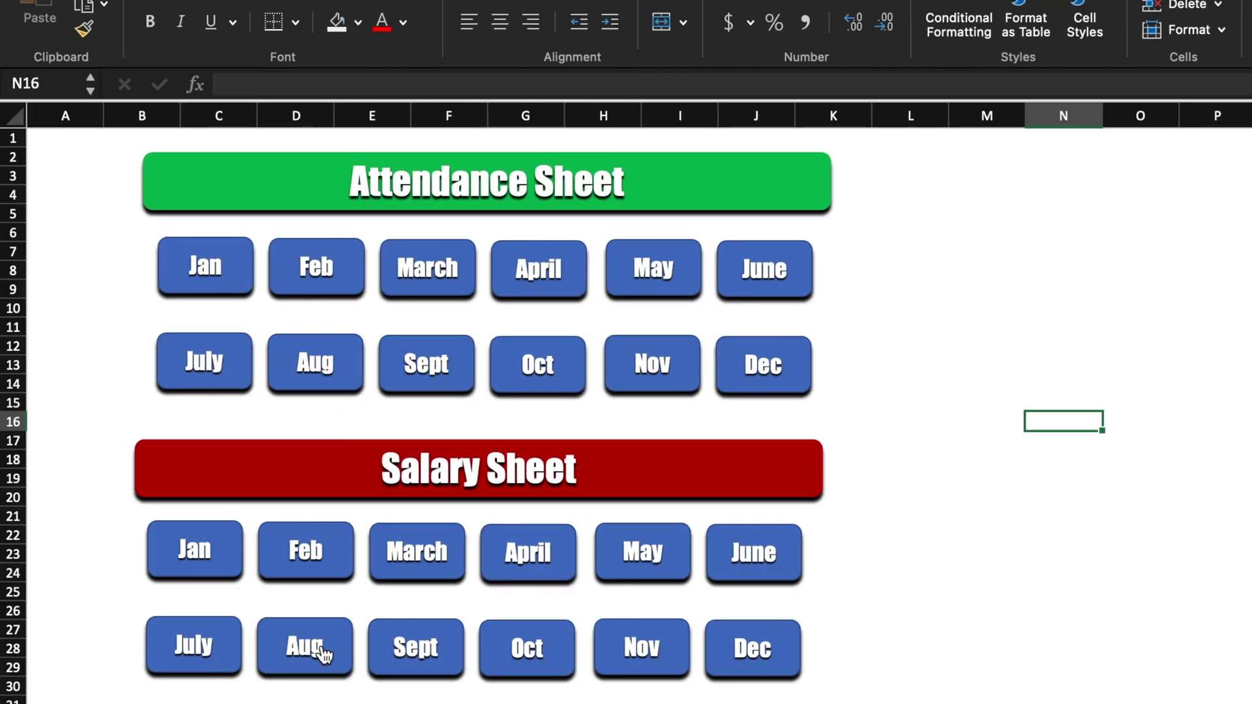
Step: Set the month in the heading of Aug Sl to August and of Sept SL to September
left_click(325, 654)
left_click(1128, 212)
left_click(1228, 219)
left_click(1122, 404)
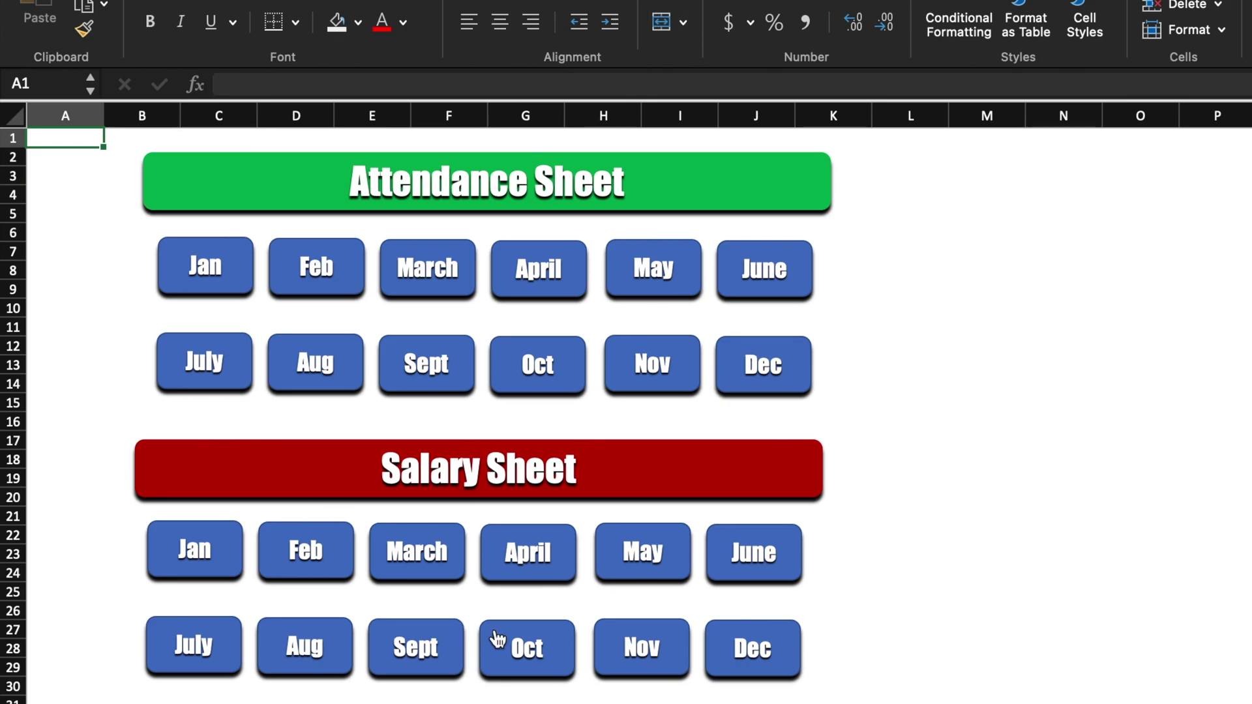
left_click(495, 635)
left_click(1227, 220)
left_click(1135, 431)
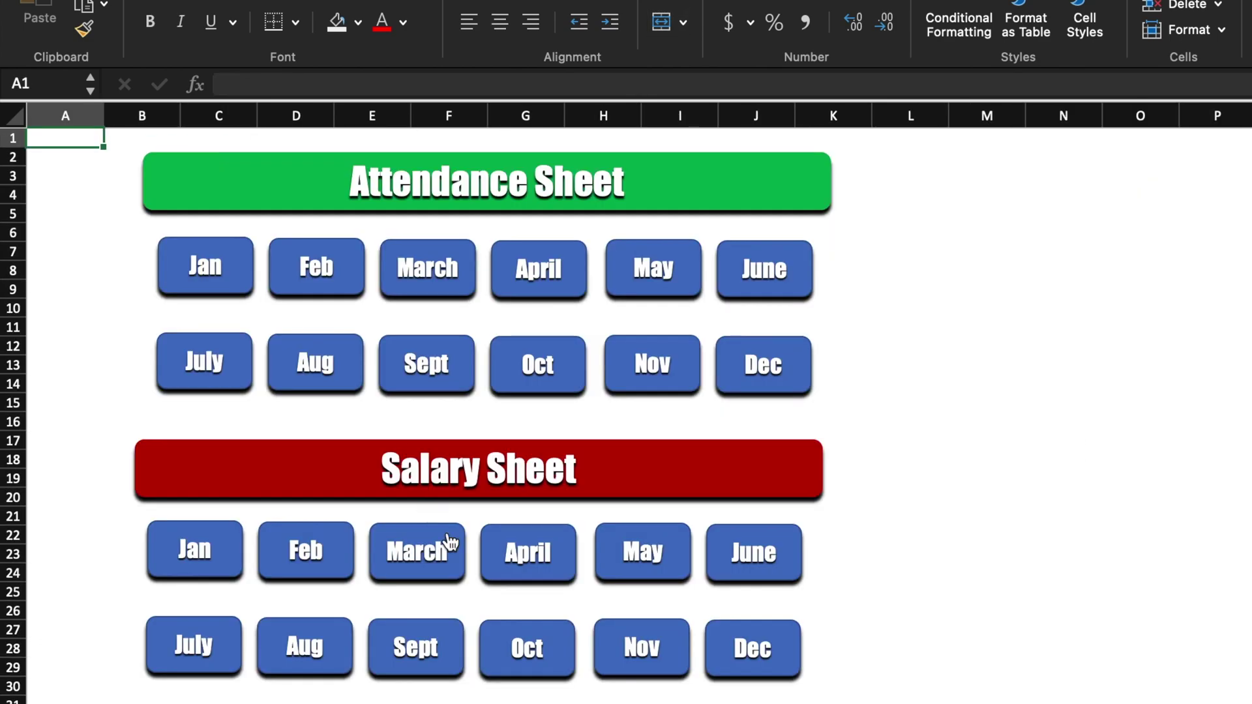
Step: Set the month in the heading of Oct Sl to October and of Nov Sl to November
left_click(453, 548)
left_click(1237, 218)
left_click(1122, 454)
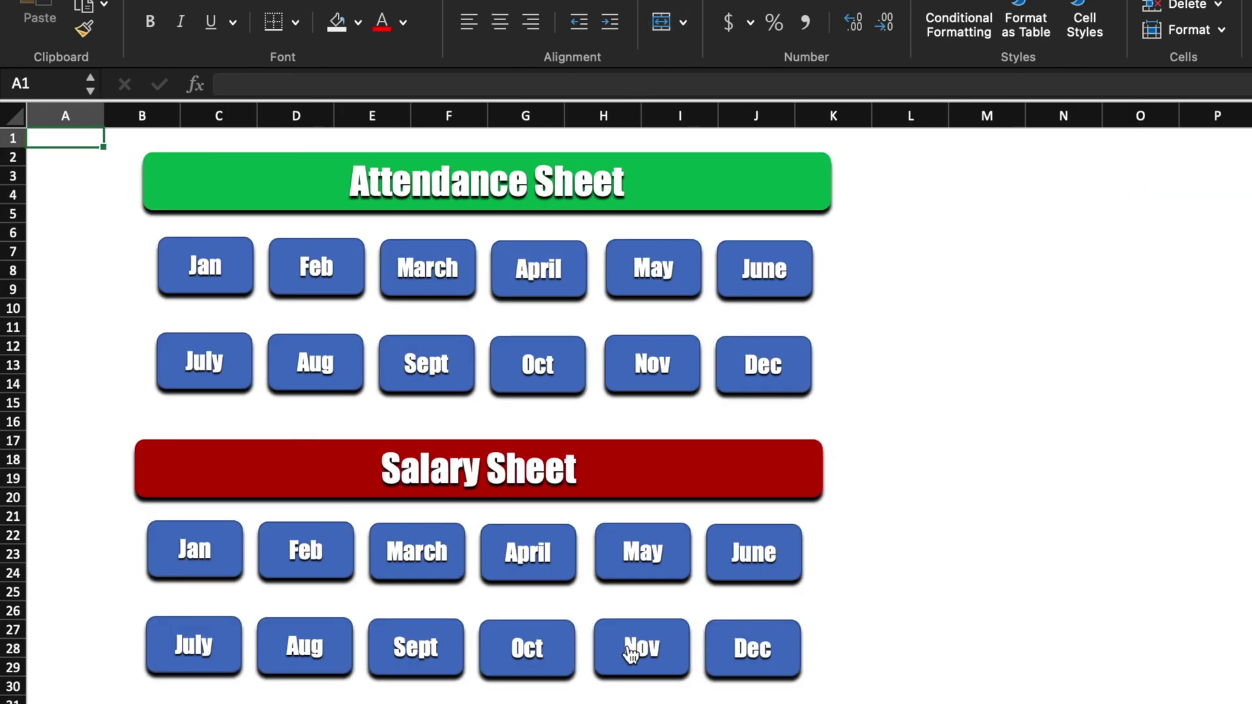
left_click(642, 643)
left_click(1237, 219)
left_click(1145, 478)
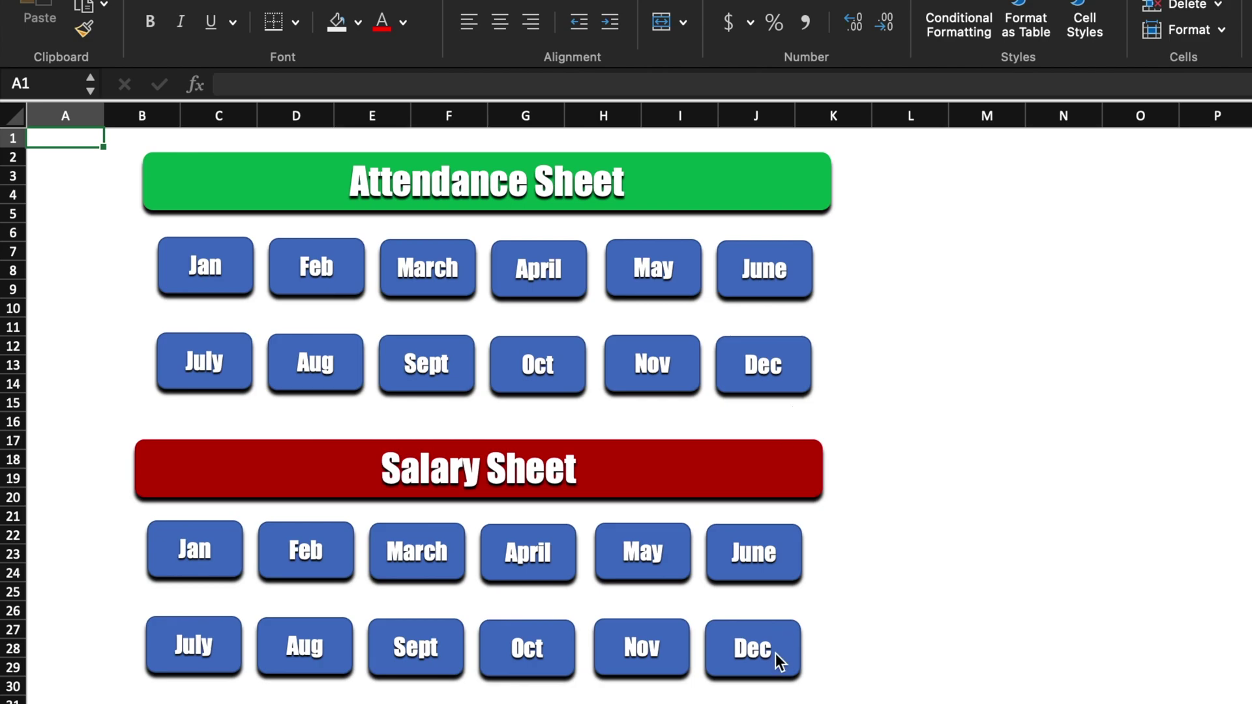
Step: Set the month in the heading of Dec Sl to December and return to the Top Sheet
left_click(774, 660)
left_click(1128, 212)
left_click(1237, 218)
left_click(1122, 492)
left_click(194, 182)
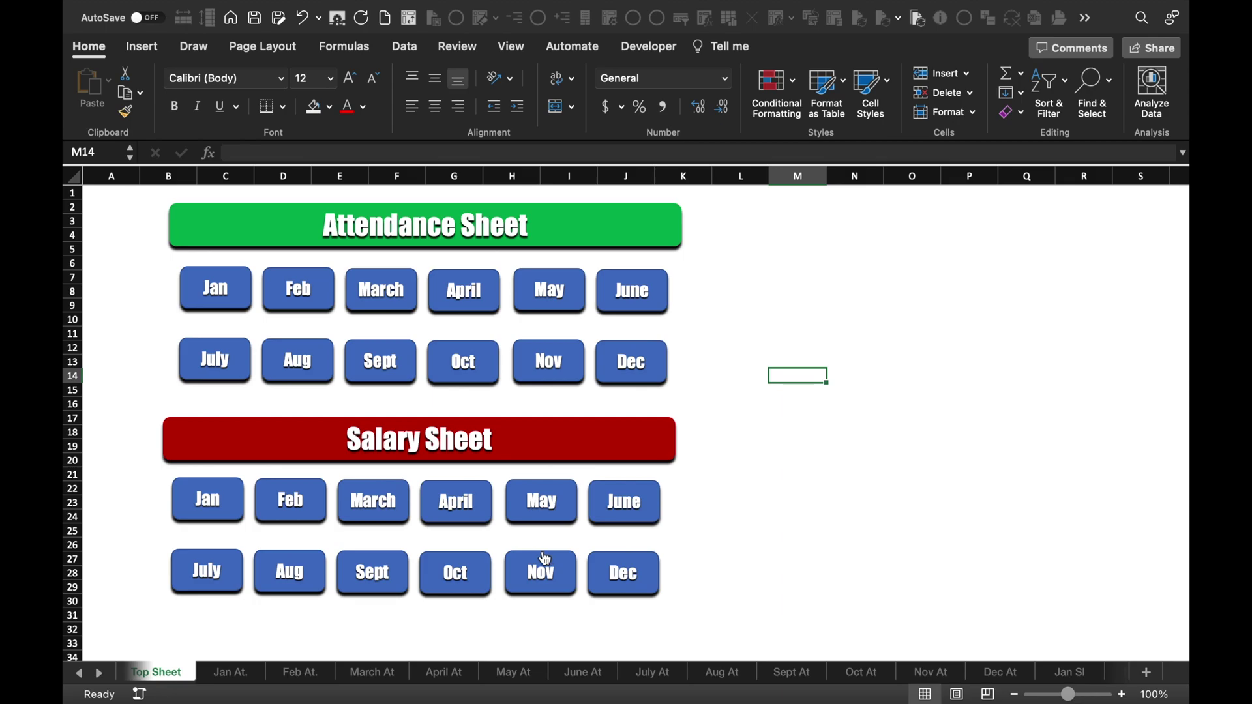
Step: Test the links by opening the Nov salary and July attendance sheets, returning to the Top Sheet after each
left_click(540, 577)
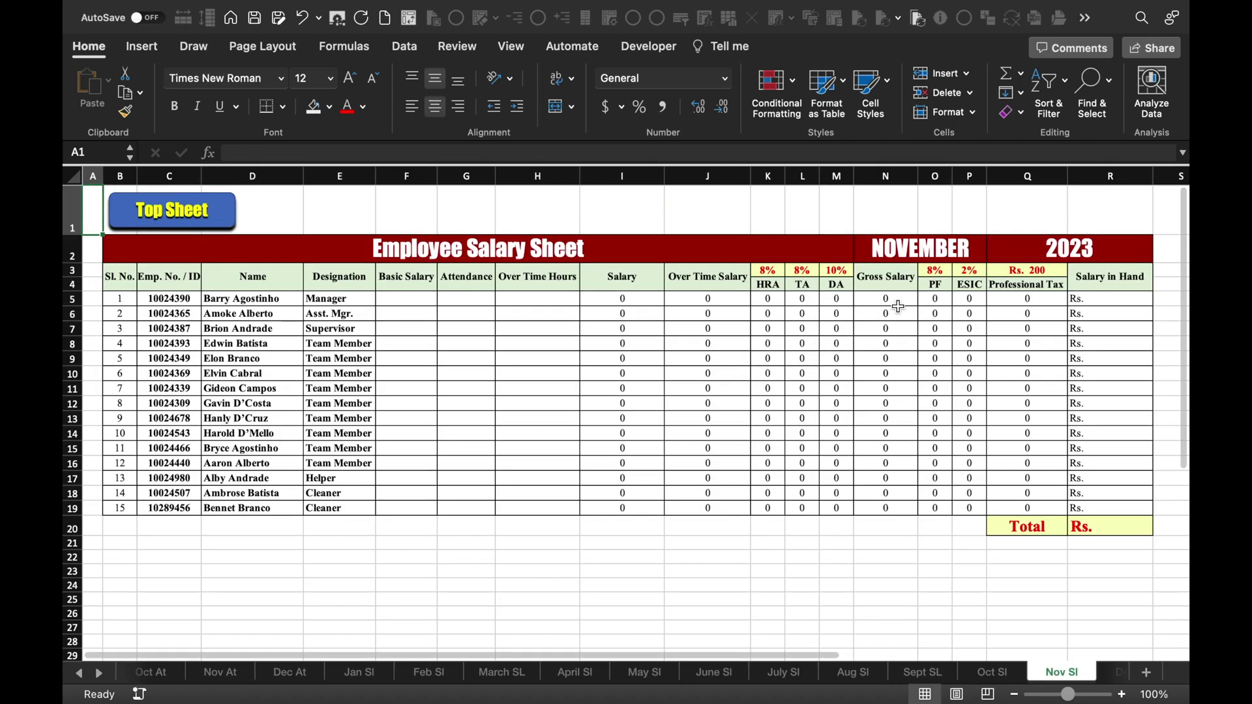
left_click(194, 215)
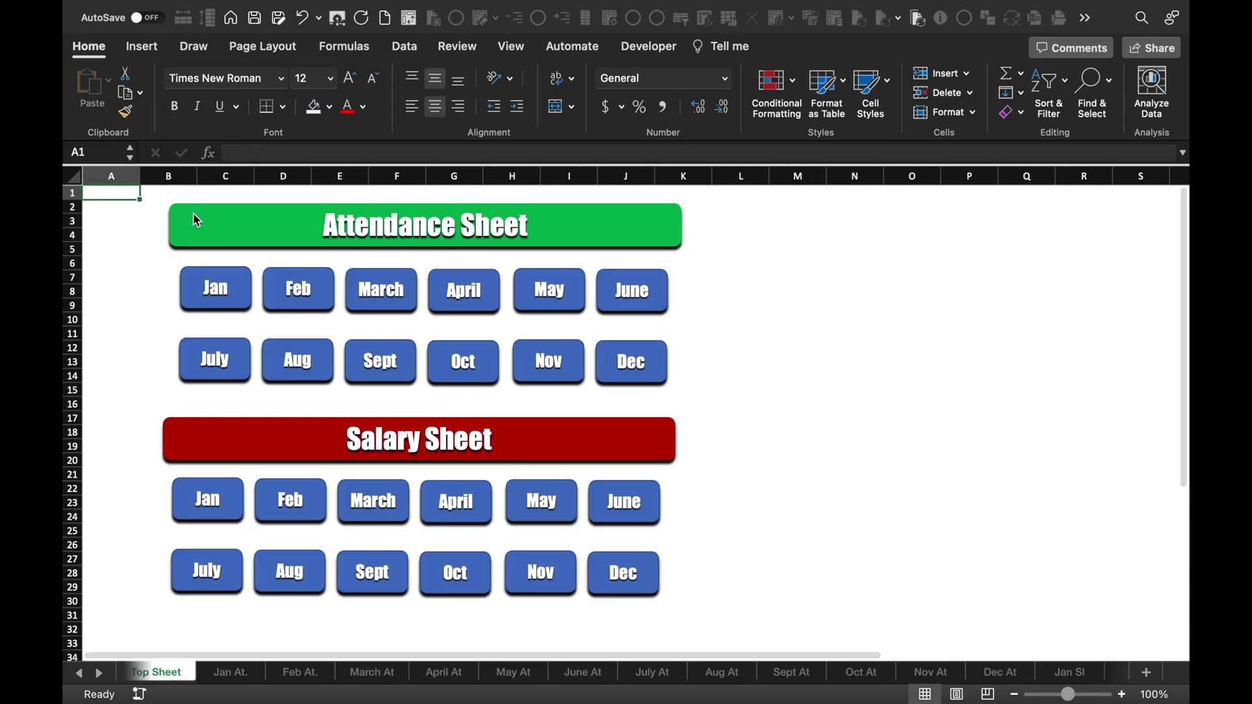
left_click(236, 367)
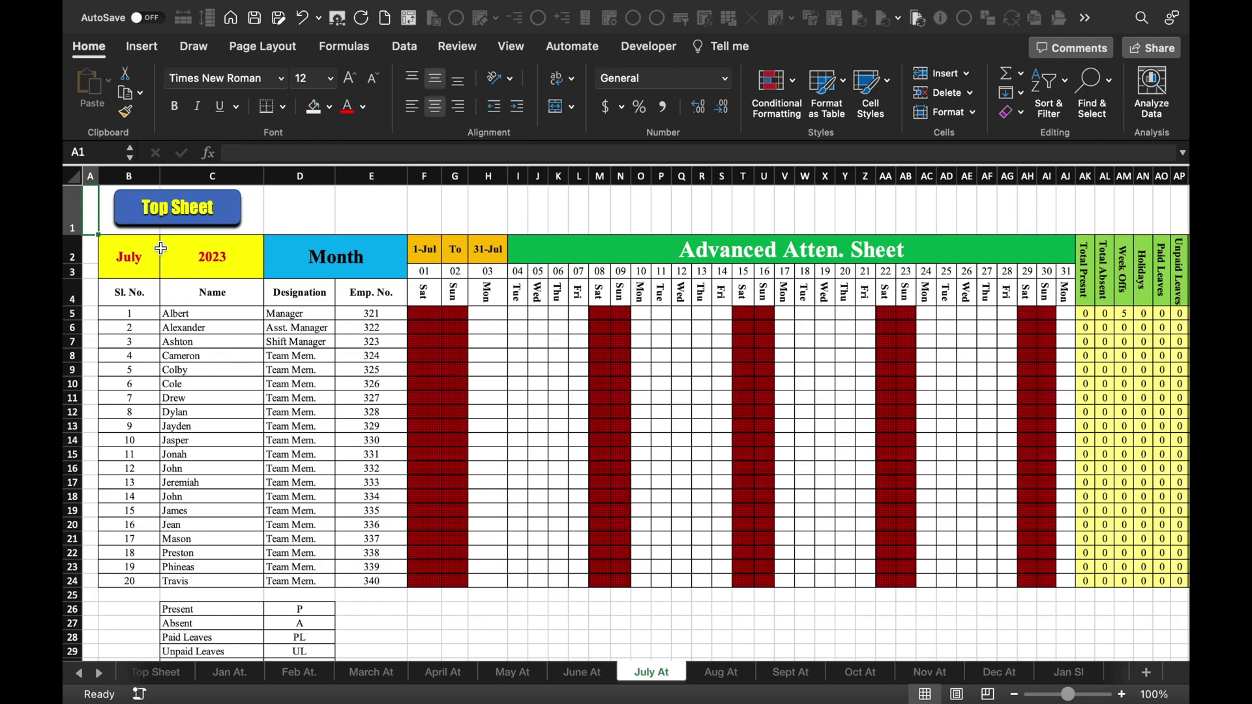
left_click(177, 208)
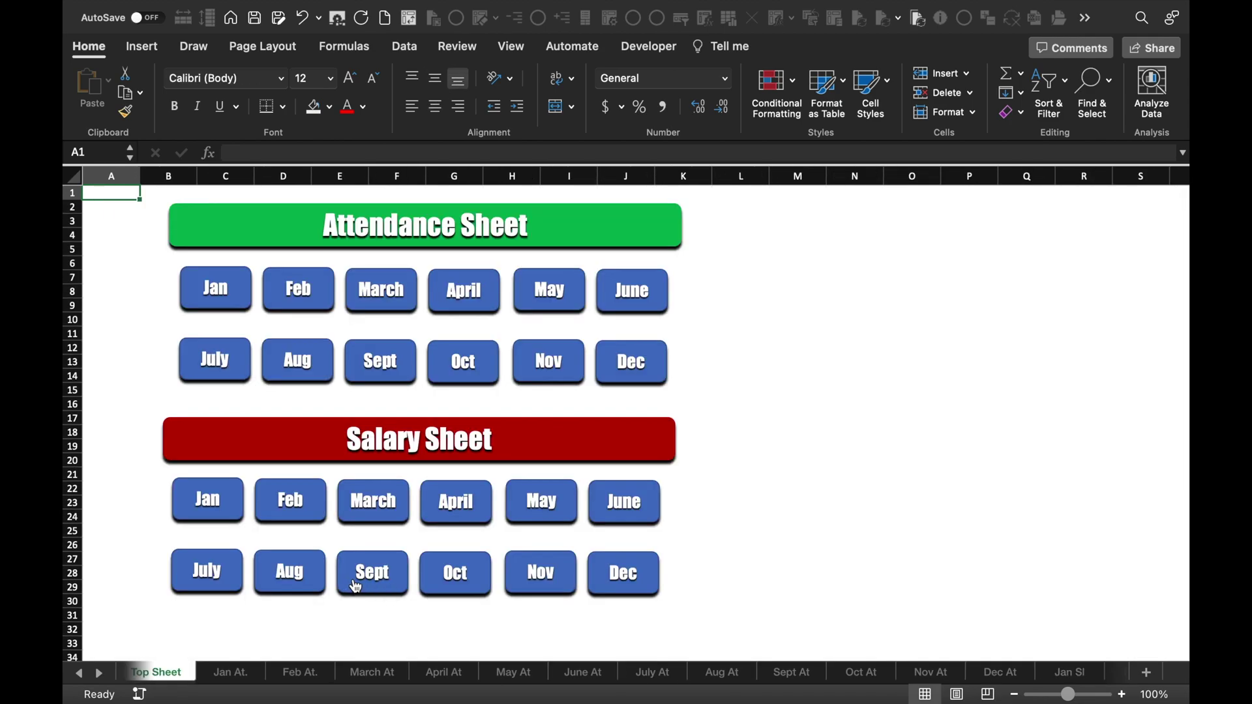
Step: Open the May salary sheet from the Top Sheet and hide its gridlines
left_click(542, 520)
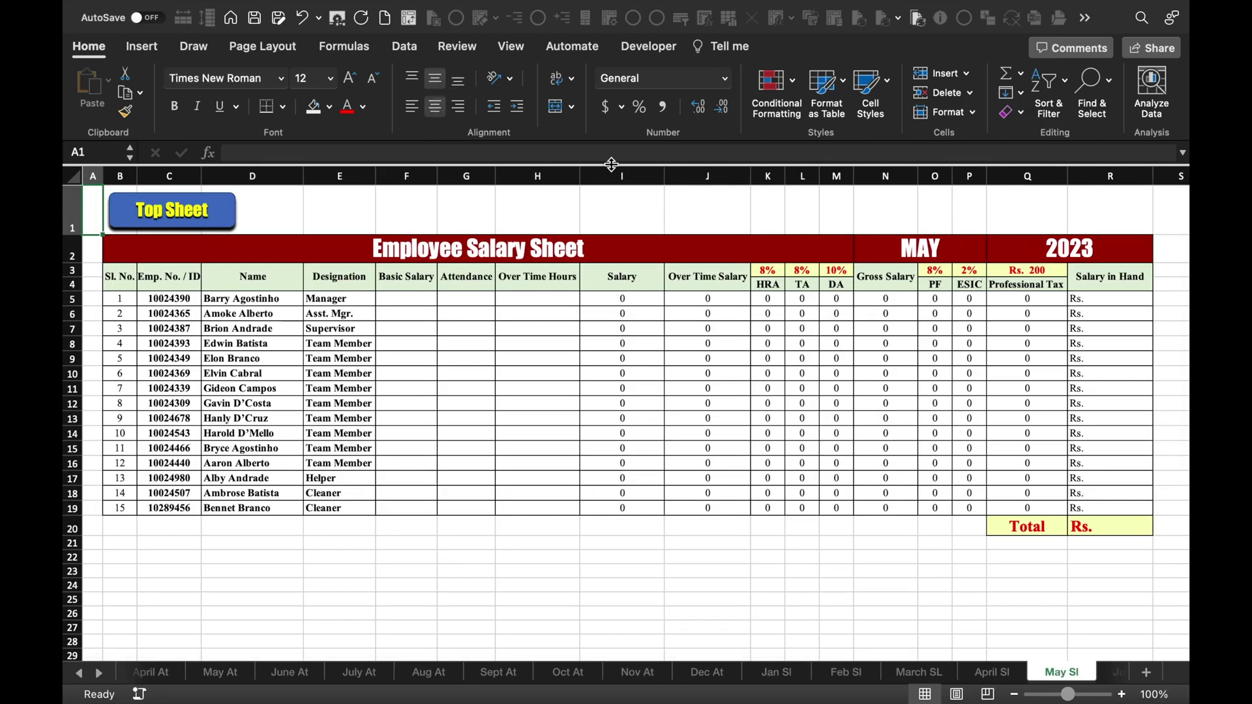
left_click(512, 46)
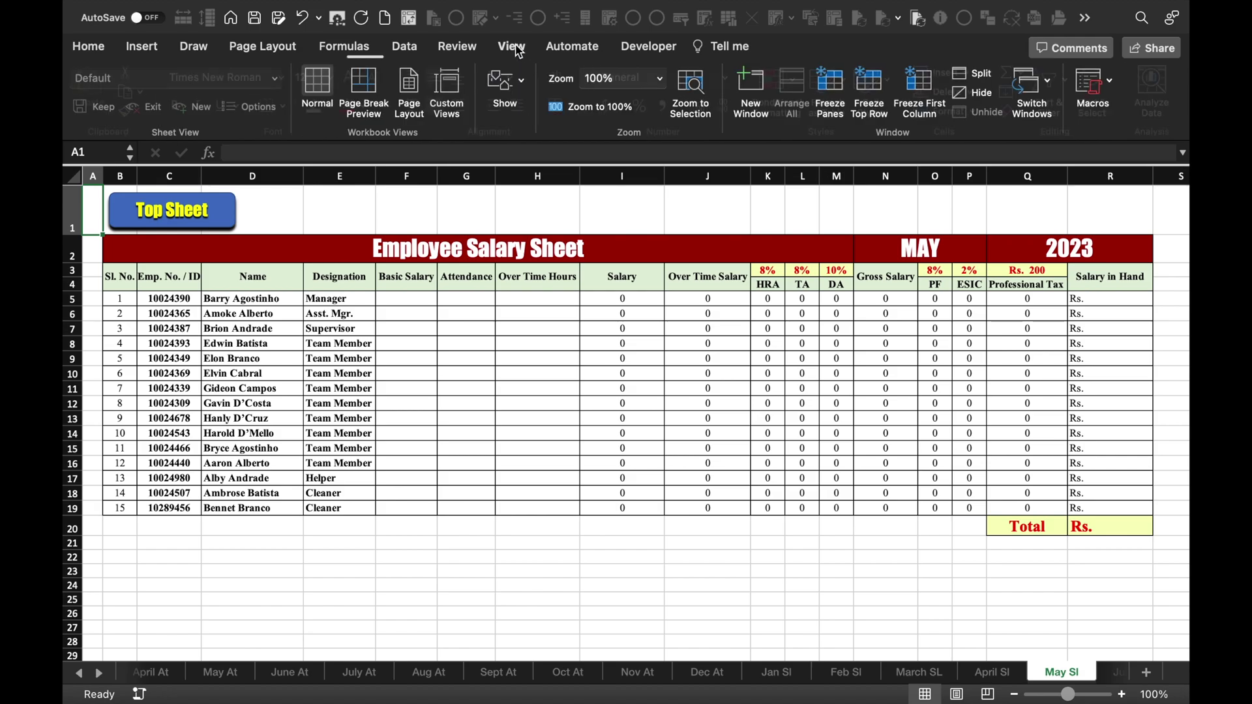
left_click(524, 88)
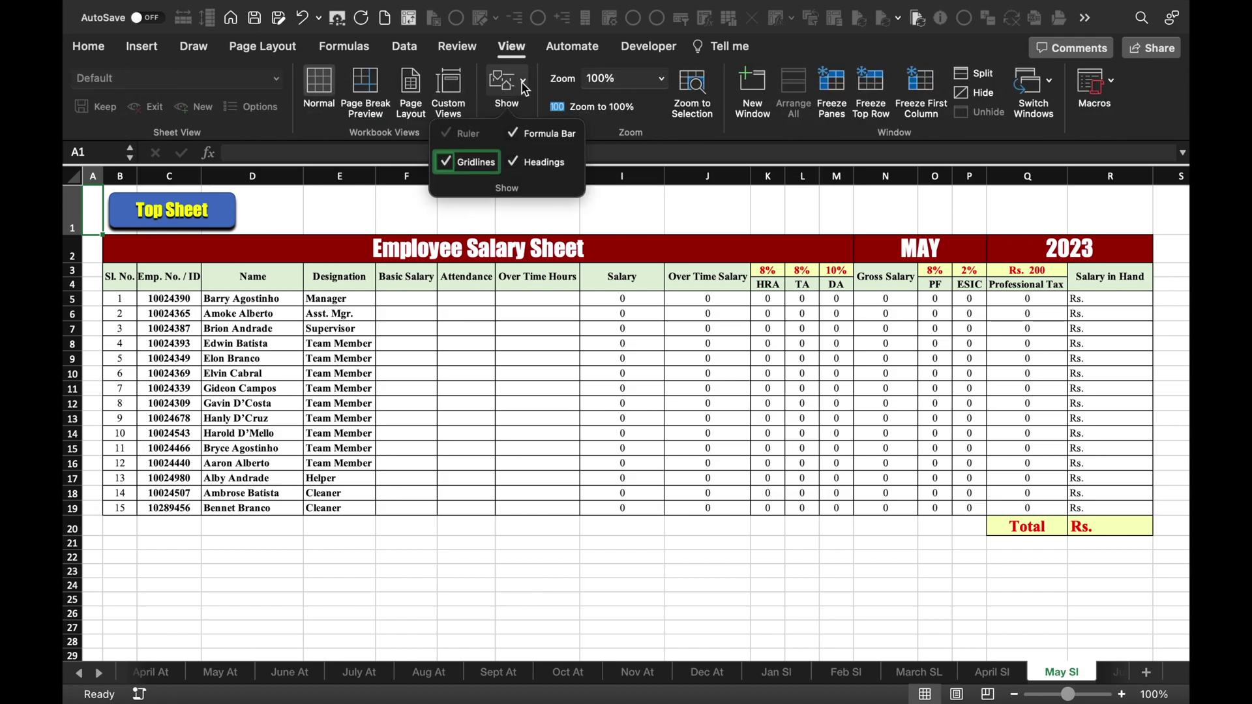
left_click(457, 161)
left_click(587, 570)
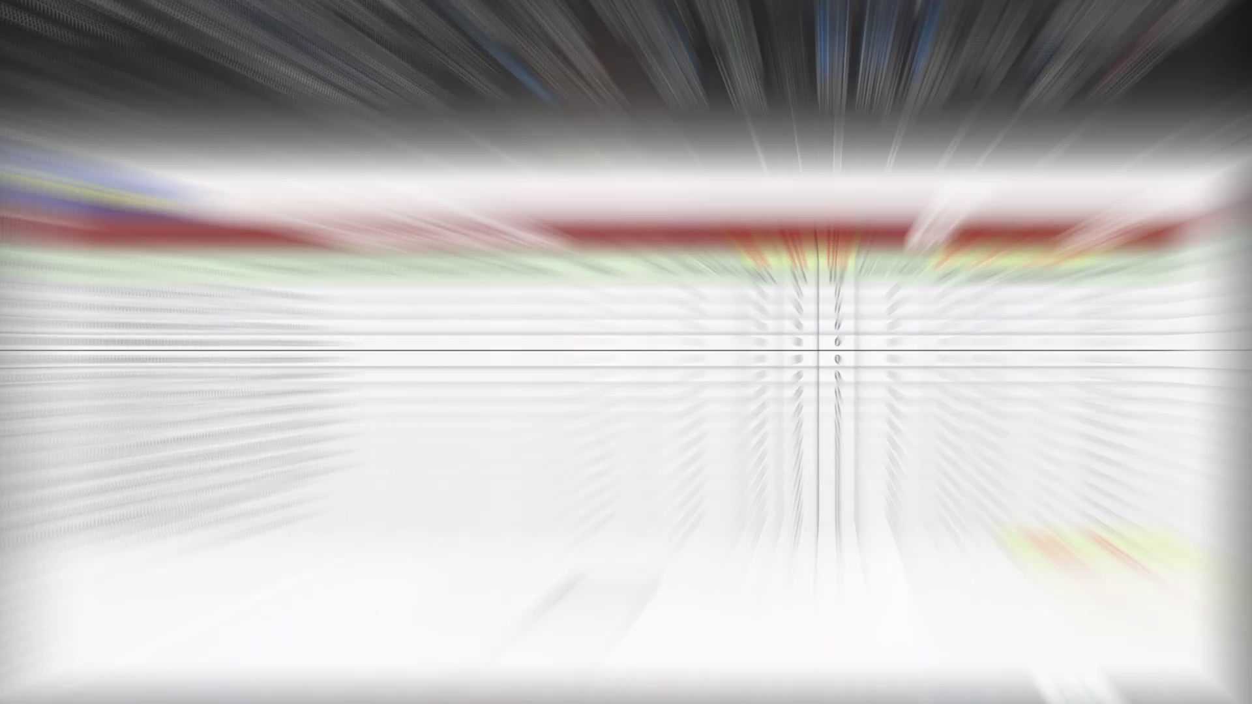